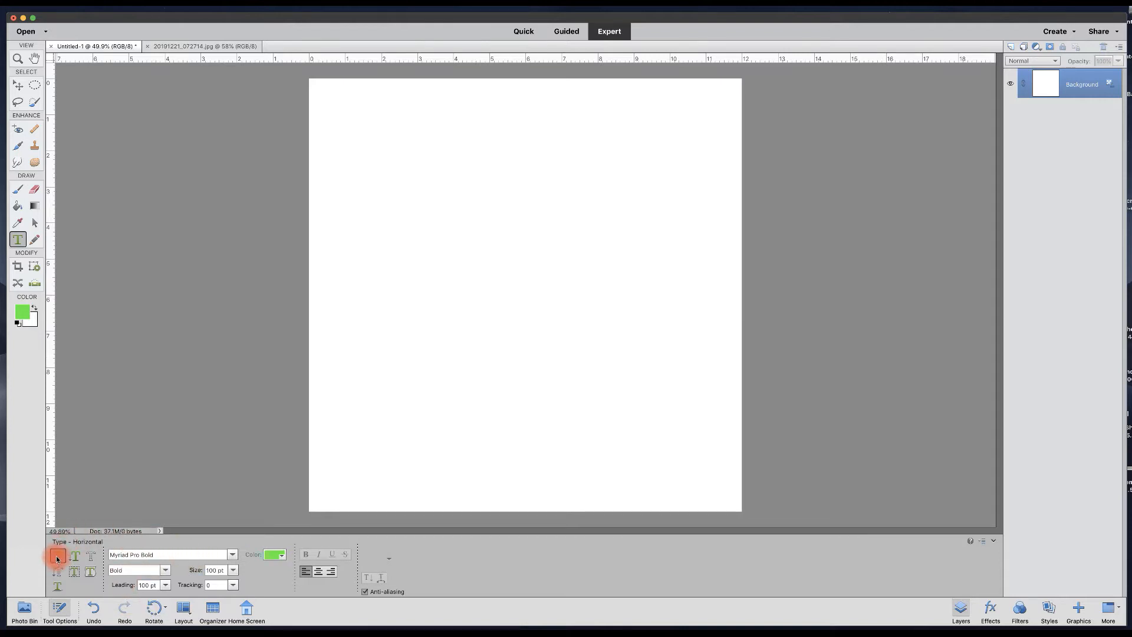
Add the horizontal text "type" in the upper part of the canvas and move it slightly up and left
click(415, 198)
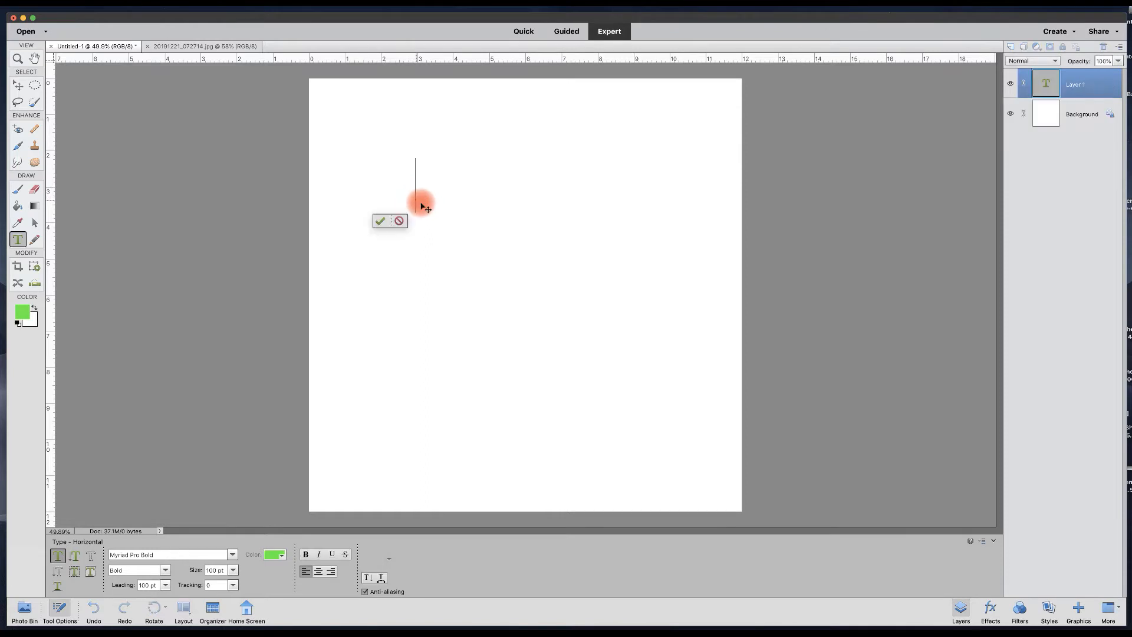
text(type)
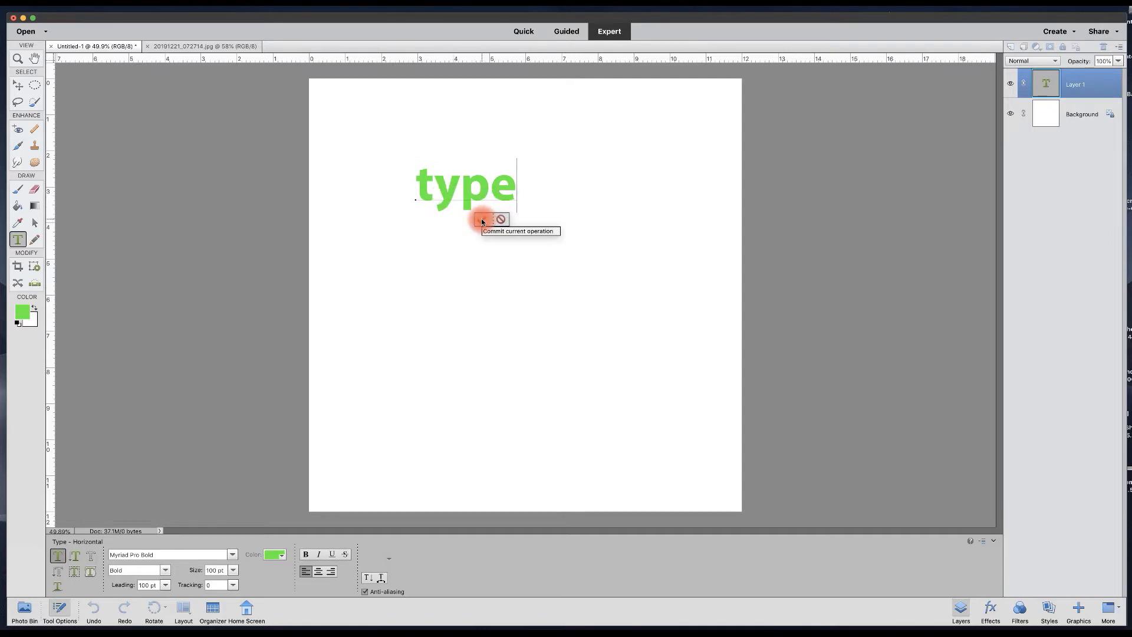
click(481, 220)
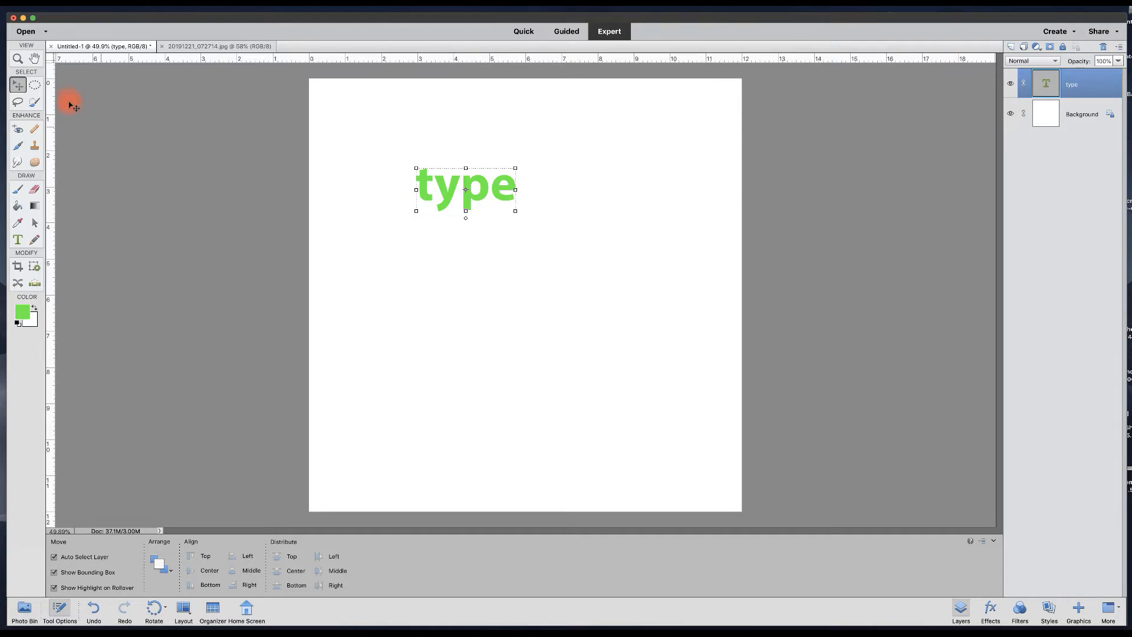
mouse_move(462, 177)
mouse_down()
mouse_move(495, 194)
mouse_move(553, 197)
mouse_move(431, 183)
mouse_move(439, 165)
mouse_move(446, 179)
mouse_up()
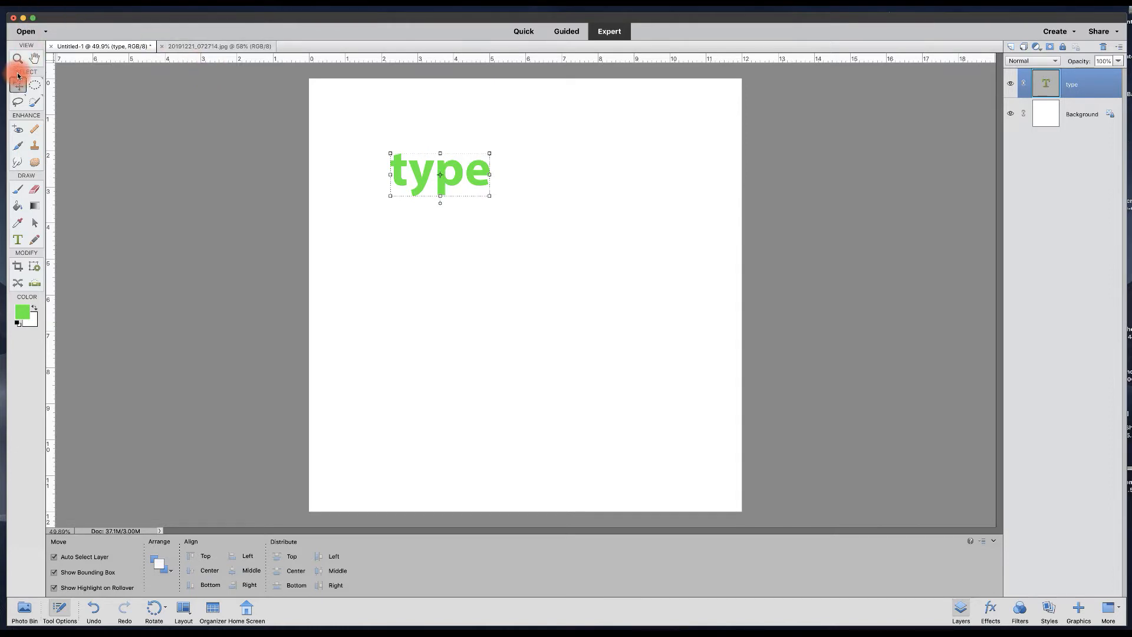
Switch the General preference "Select Move tool after committing text" off and back on, and accept the preferences
click(17, 2)
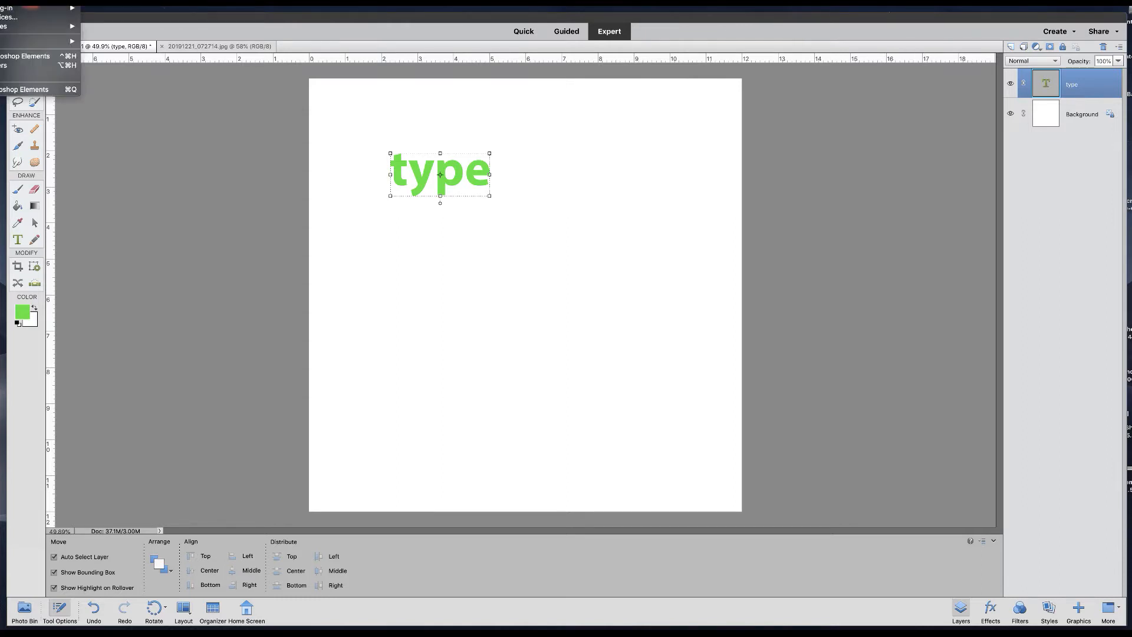
mouse_move(15, 28)
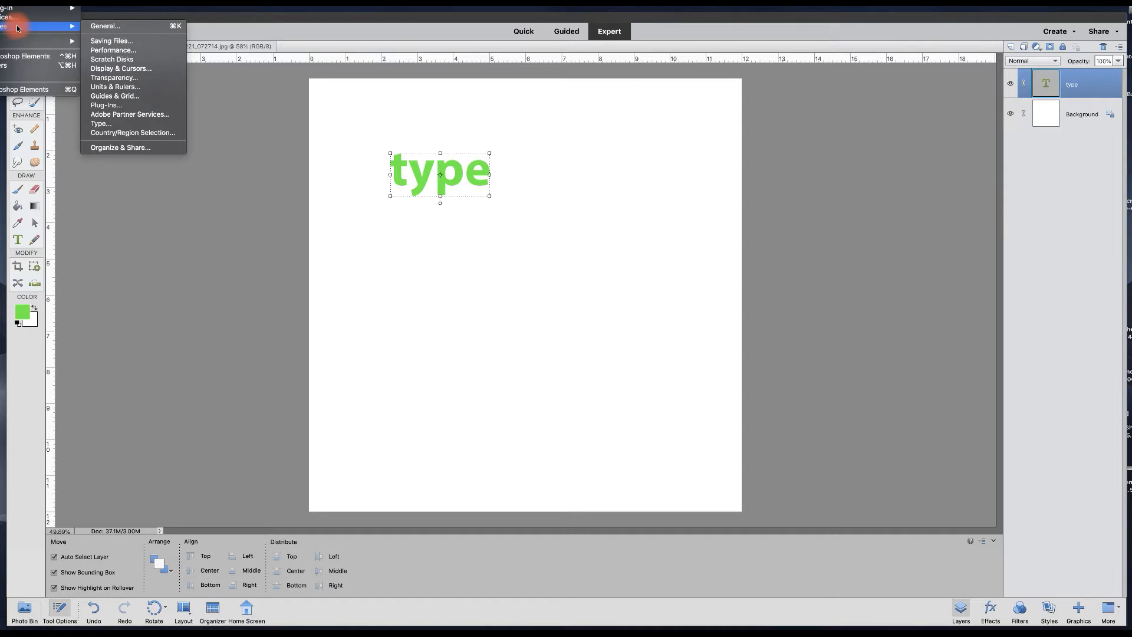
click(114, 27)
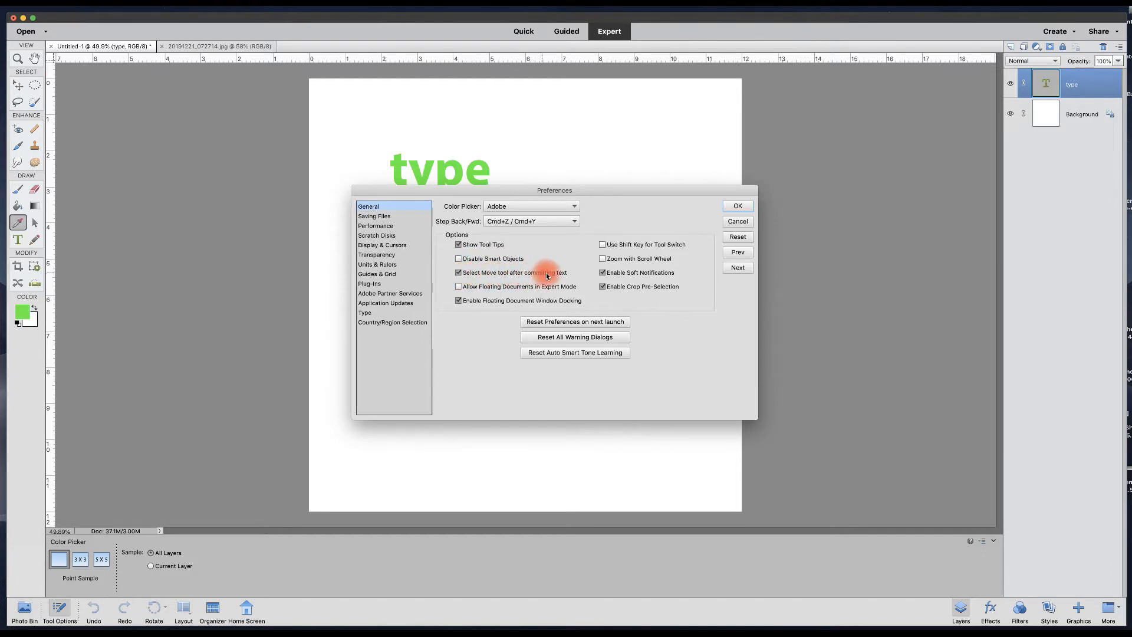
click(458, 273)
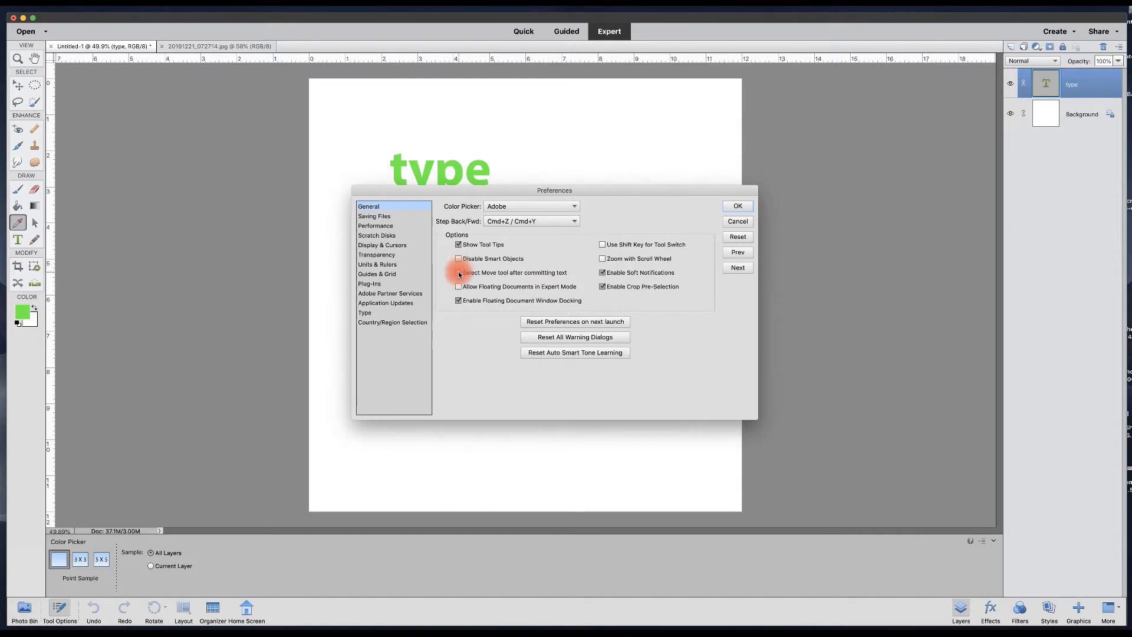
click(458, 273)
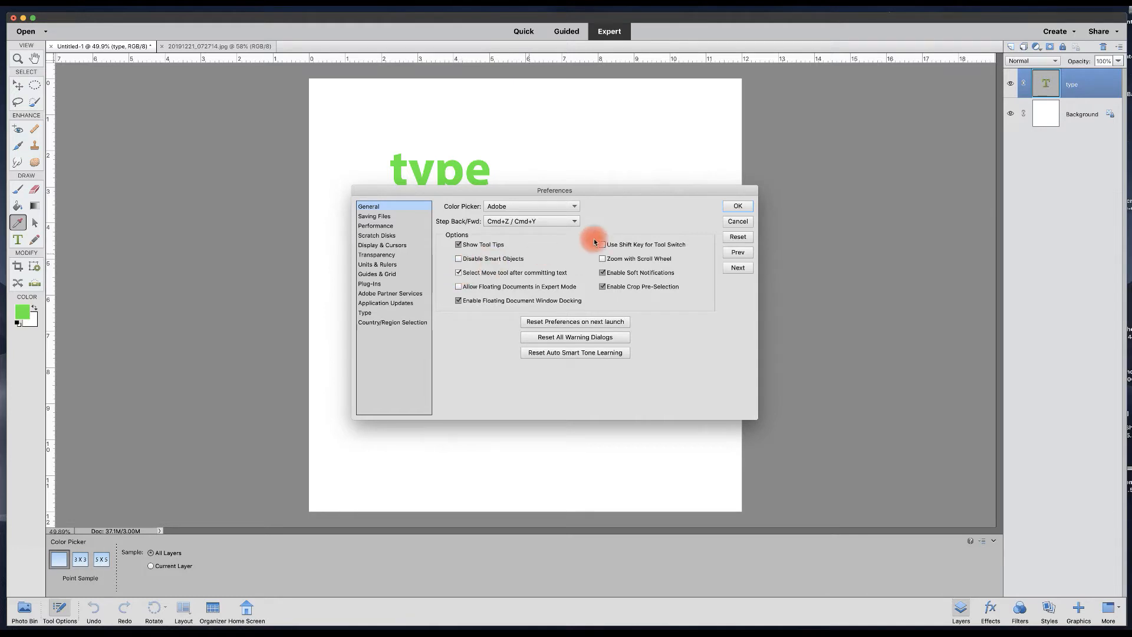
click(738, 207)
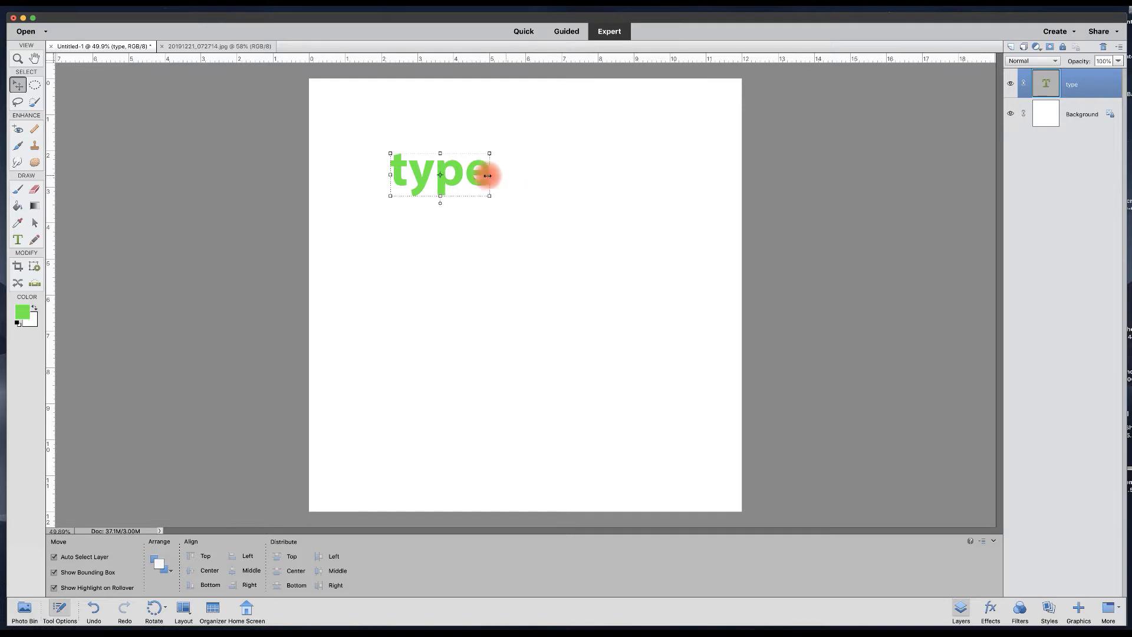
Preview different Myriad Pro variants on the "type" text layer and return it to Myriad Pro Bold
click(18, 239)
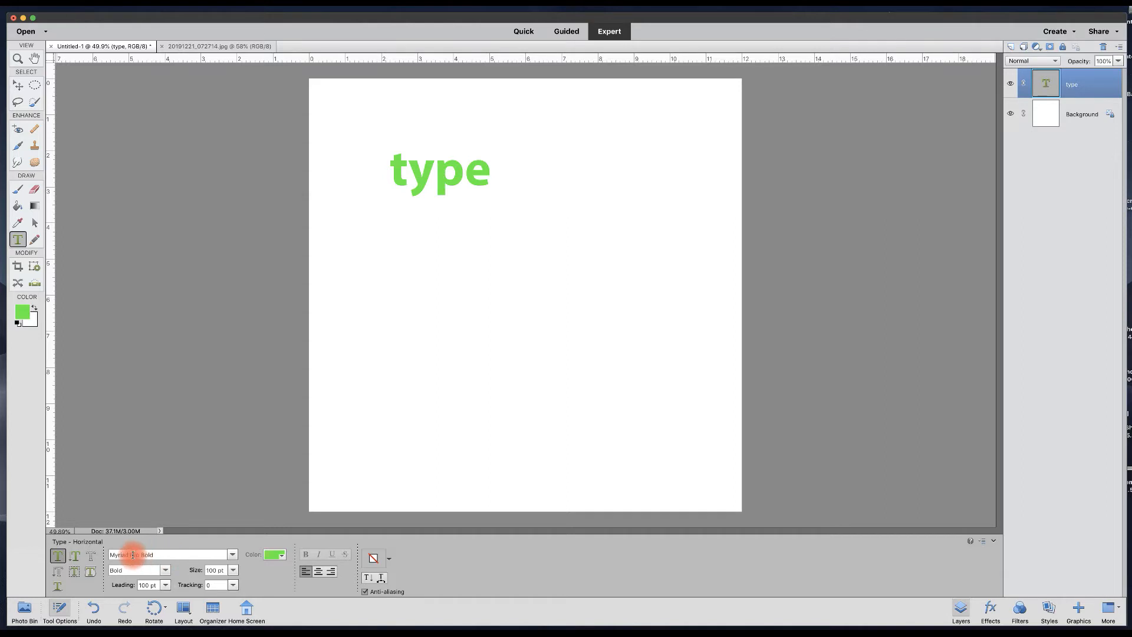
click(232, 556)
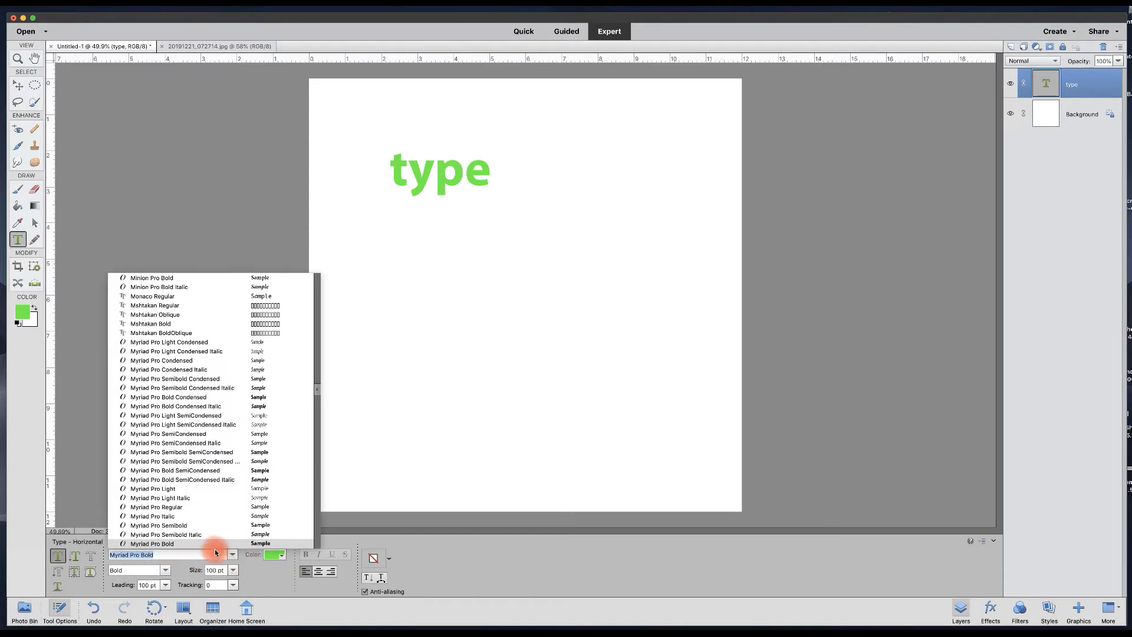
click(164, 554)
key(Return)
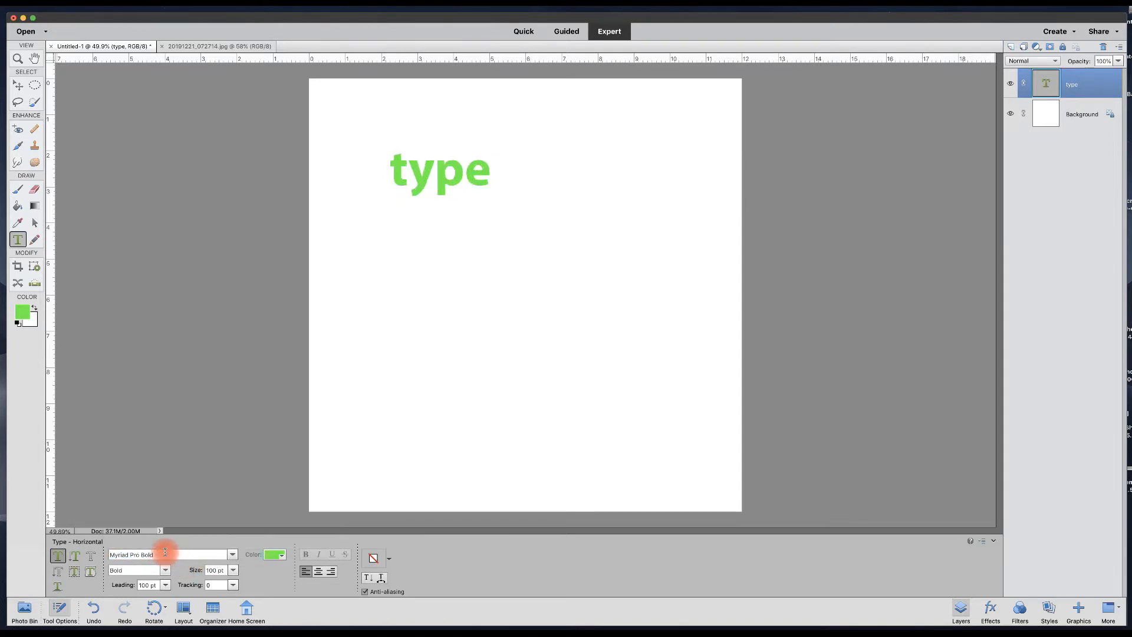
drag(166, 554, 108, 548)
key(Down)
key(Down)
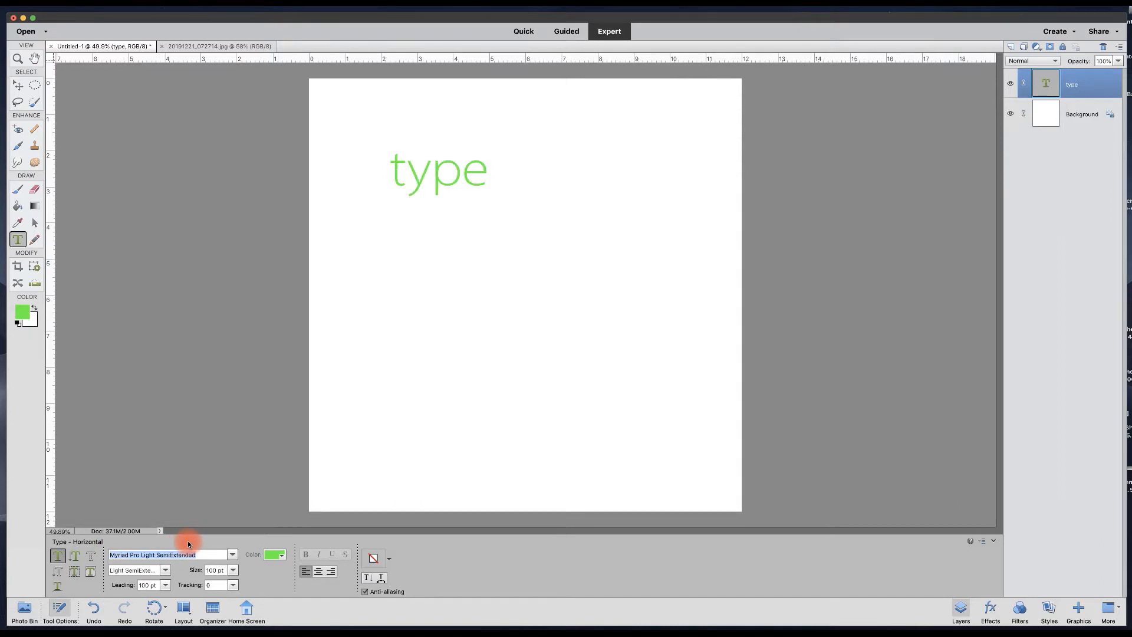
key(Down)
key(Down)
key(Down)
key(Down)
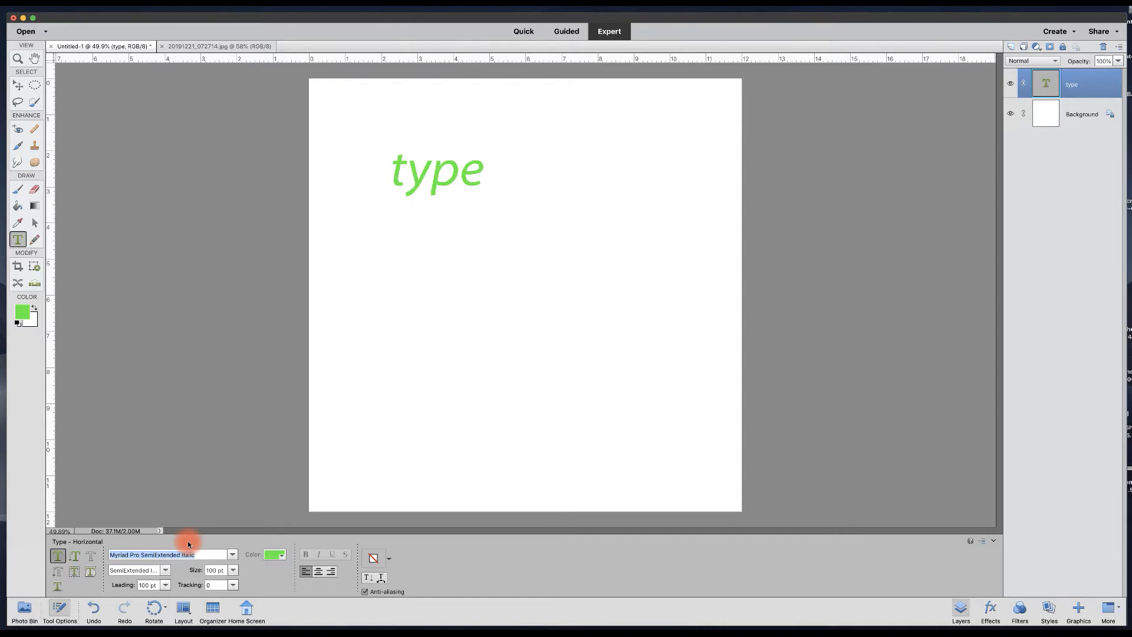
key(Up)
key(Up)
key(Up)
key(Up)
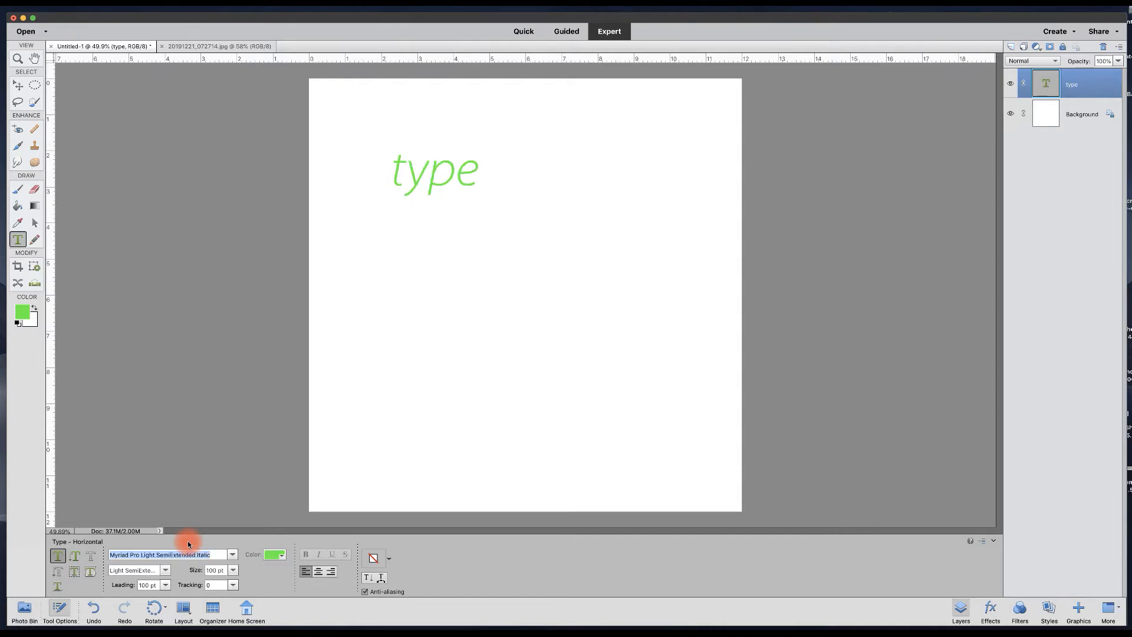
key(Up)
key(Up)
key(Up)
key(Up)
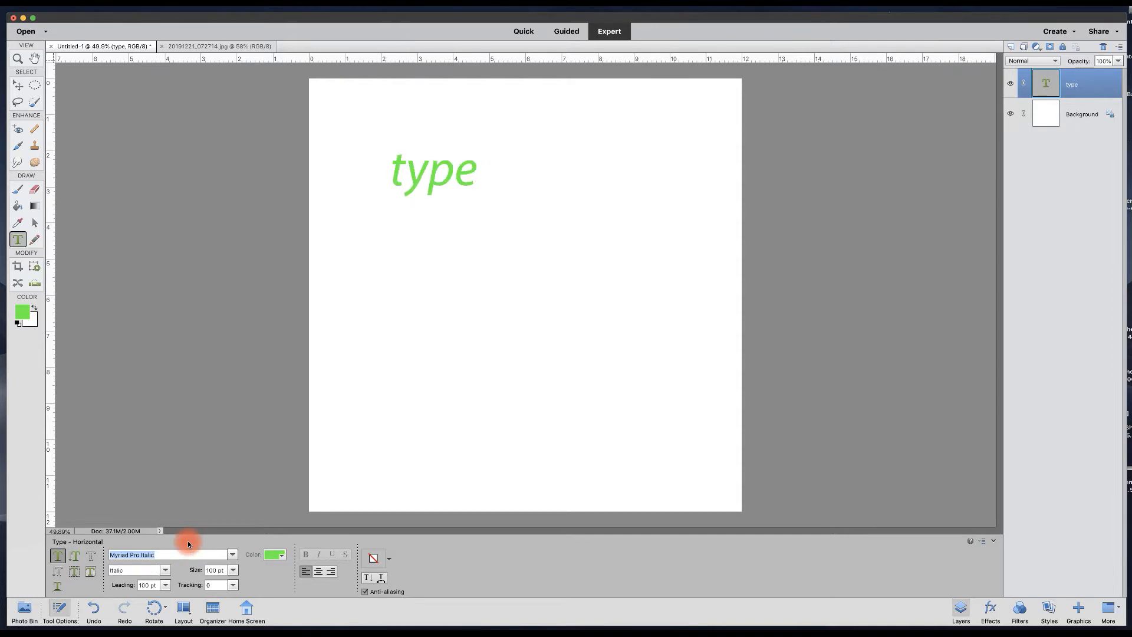
key(Down)
key(Down)
key(Down)
key(Down)
key(Down)
key(Down)
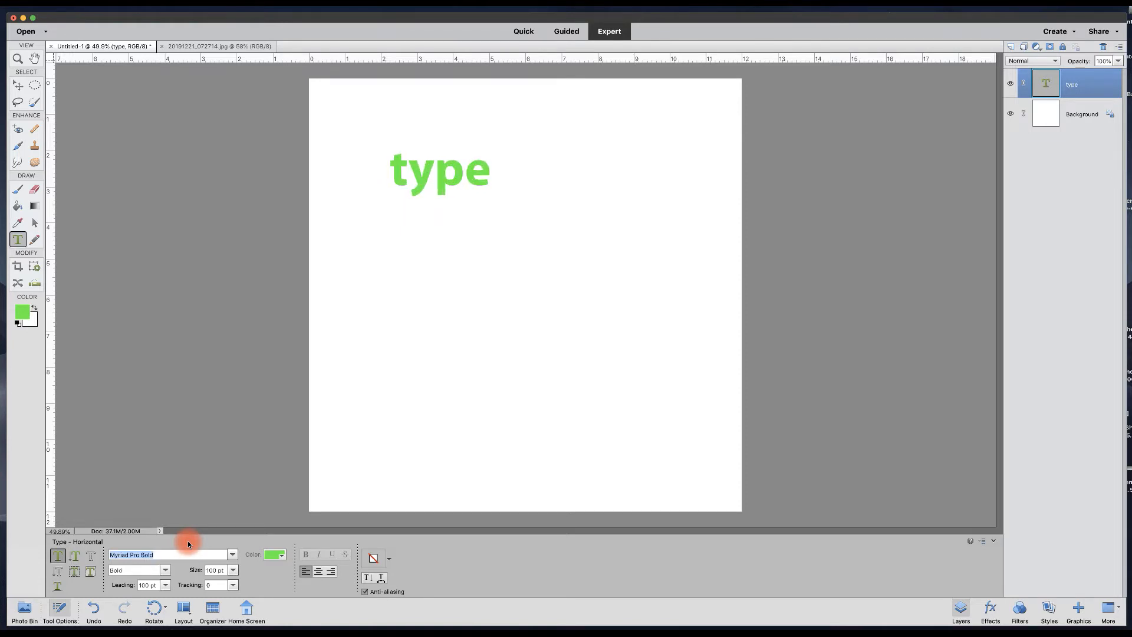
Set the "type" text to the Bold Italic style and change its color to blue #1b1fc4
click(165, 571)
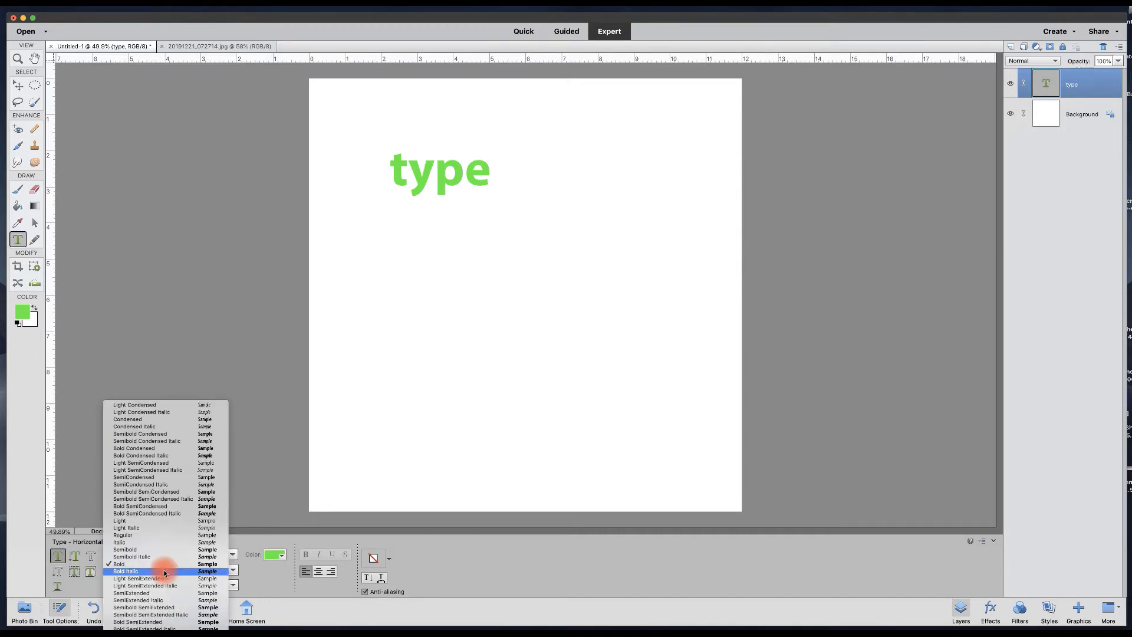
click(164, 571)
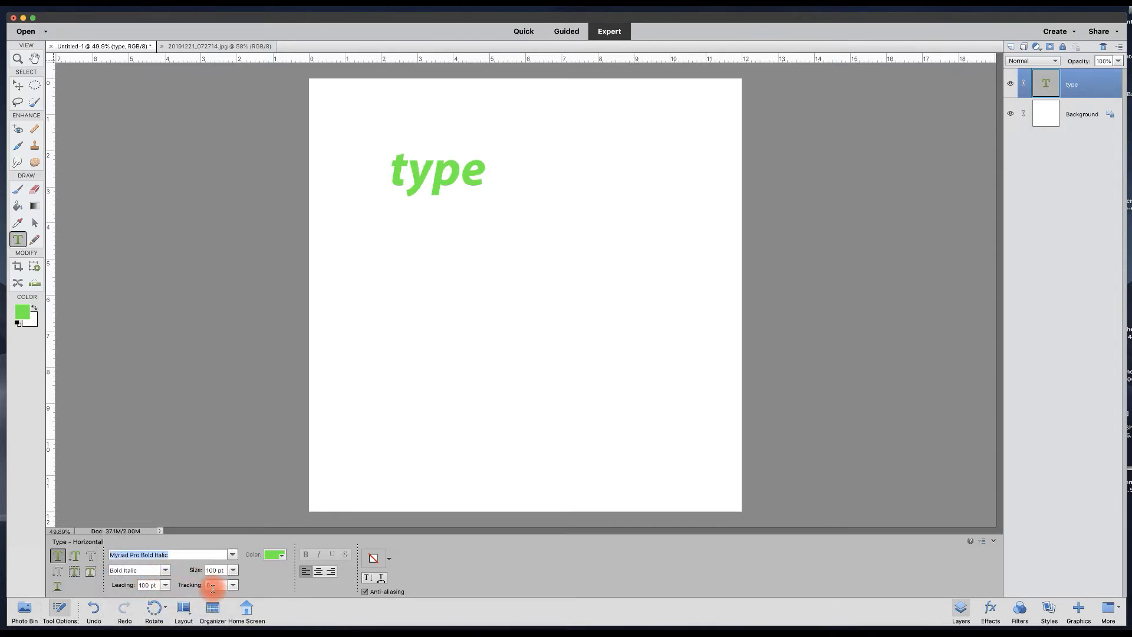
click(275, 555)
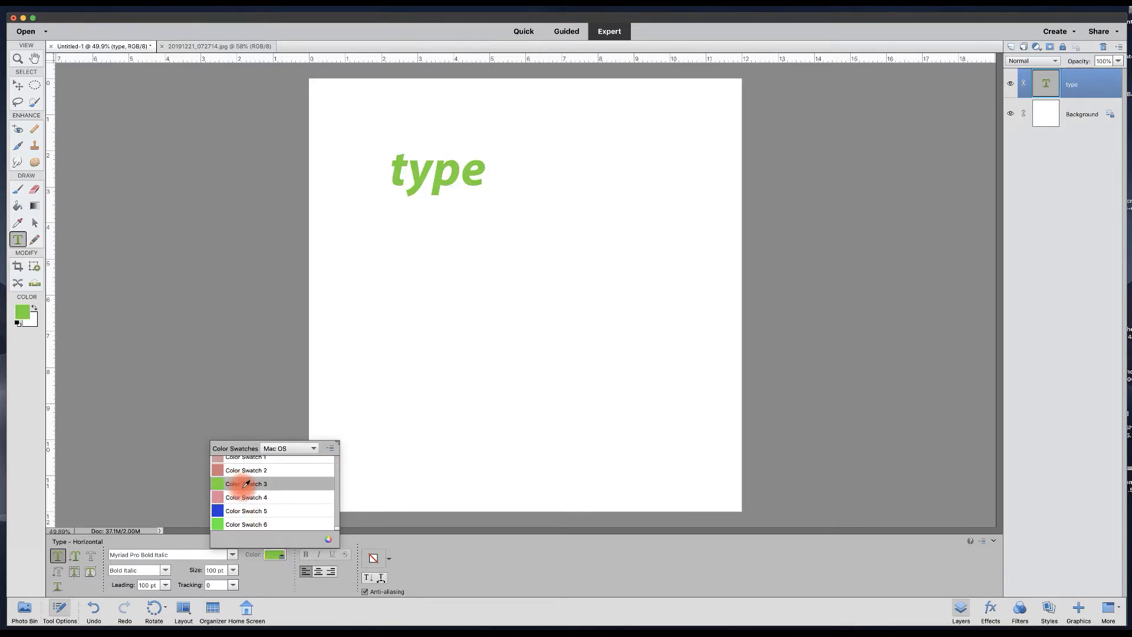
scroll(246, 484, down, 10)
scroll(246, 484, up, 10)
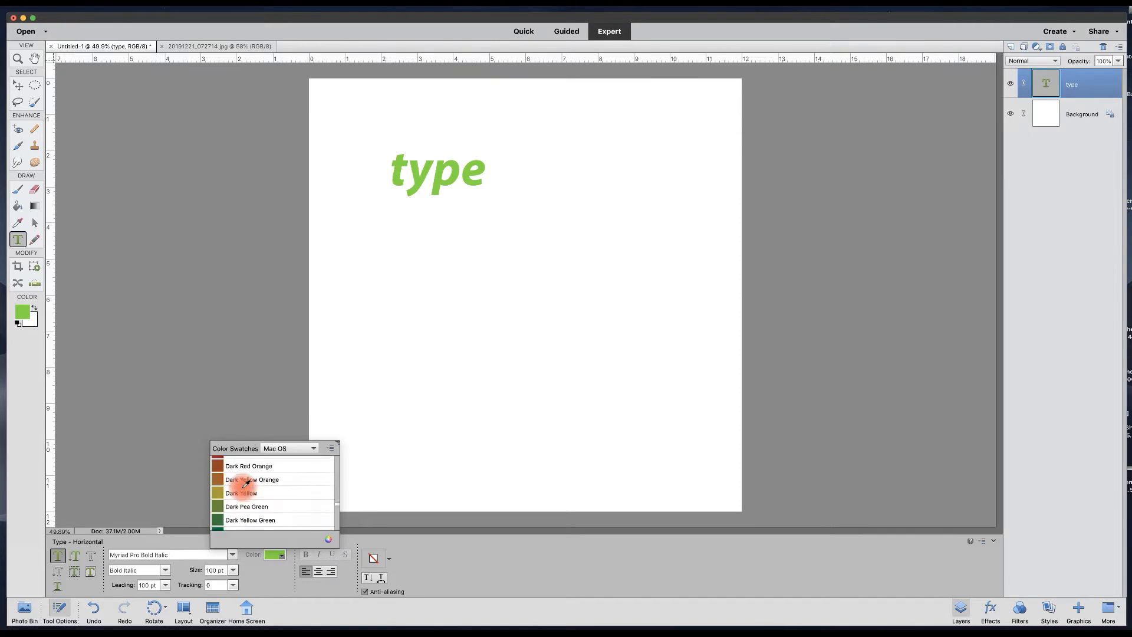
click(329, 543)
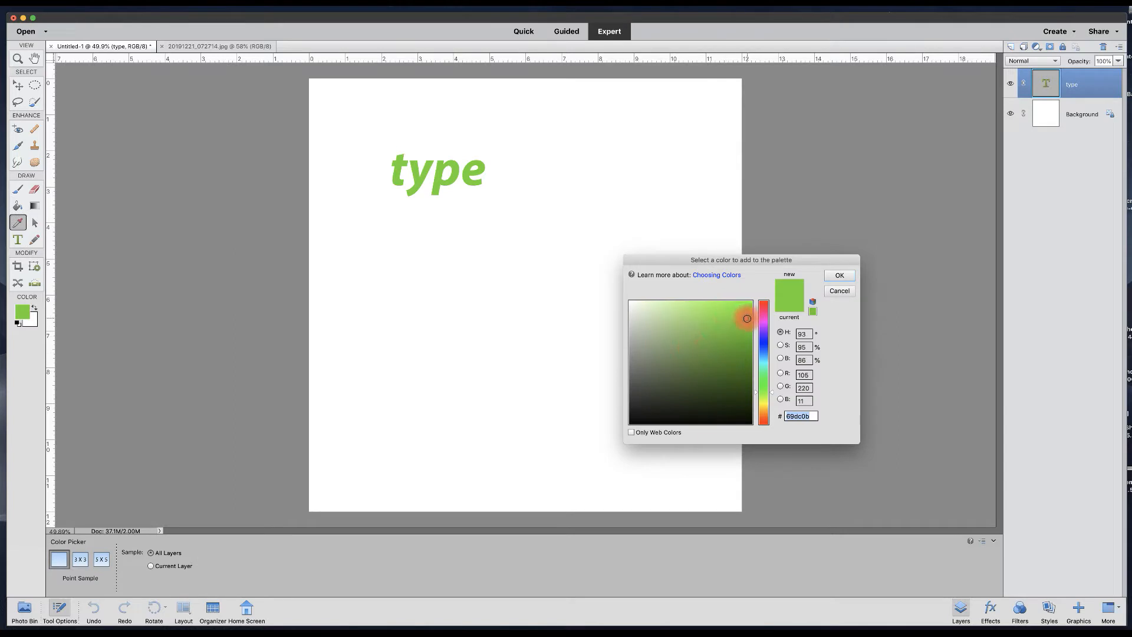
drag(737, 318, 678, 327)
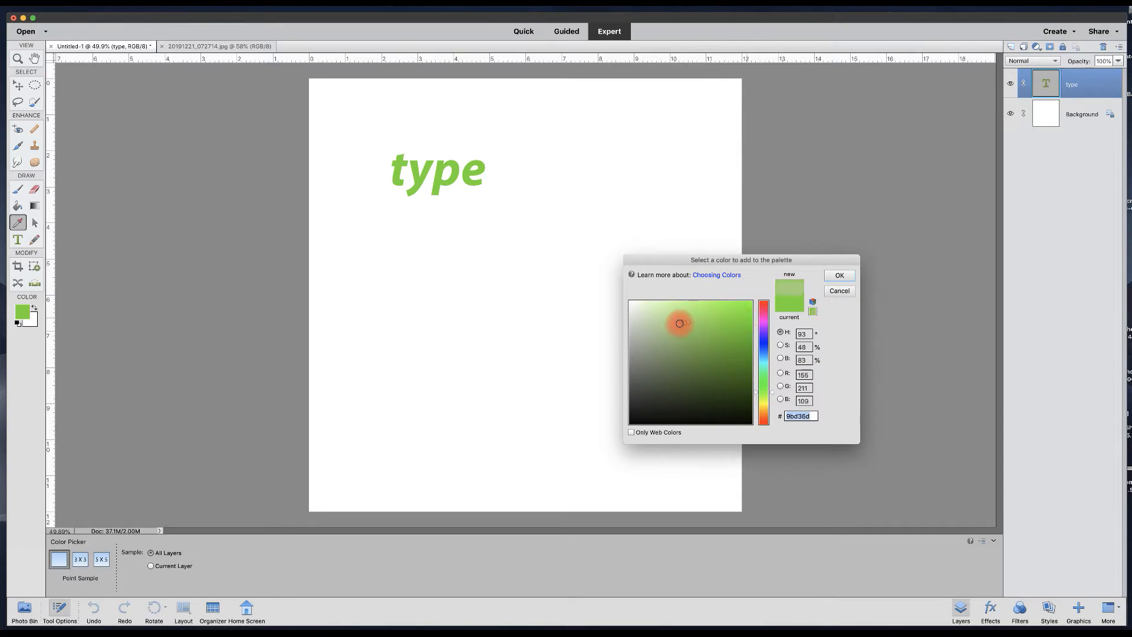
click(765, 344)
click(688, 330)
mouse_move(682, 327)
mouse_down()
mouse_move(725, 311)
mouse_move(735, 329)
mouse_up()
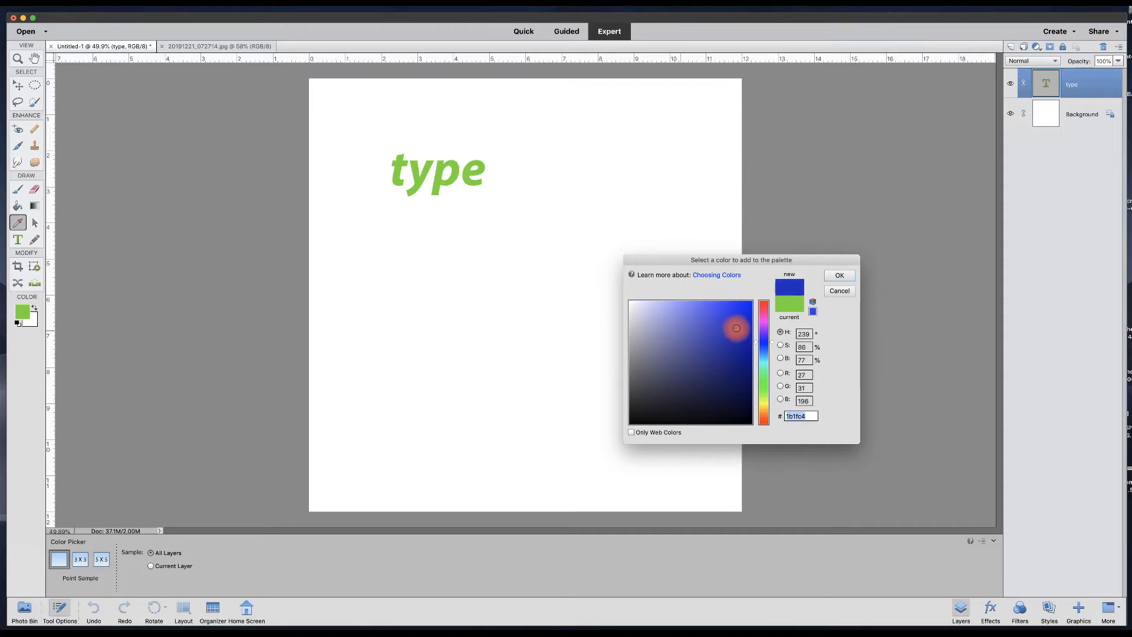
click(839, 275)
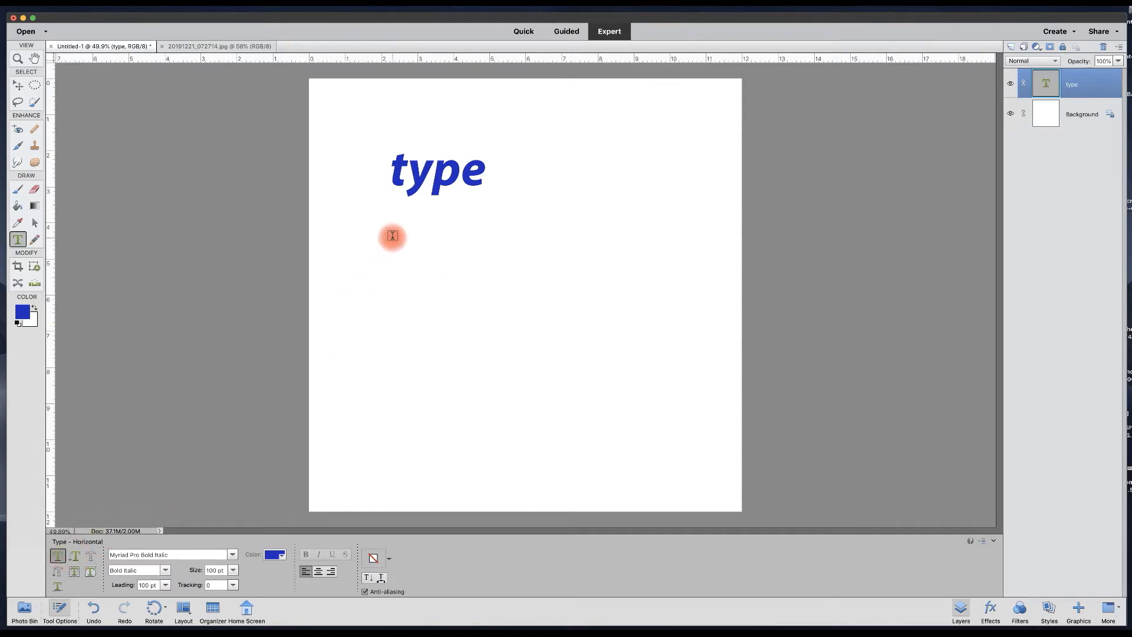
Draw a paragraph text box below the word "type" and enter "Type in a text box"
drag(392, 237, 650, 413)
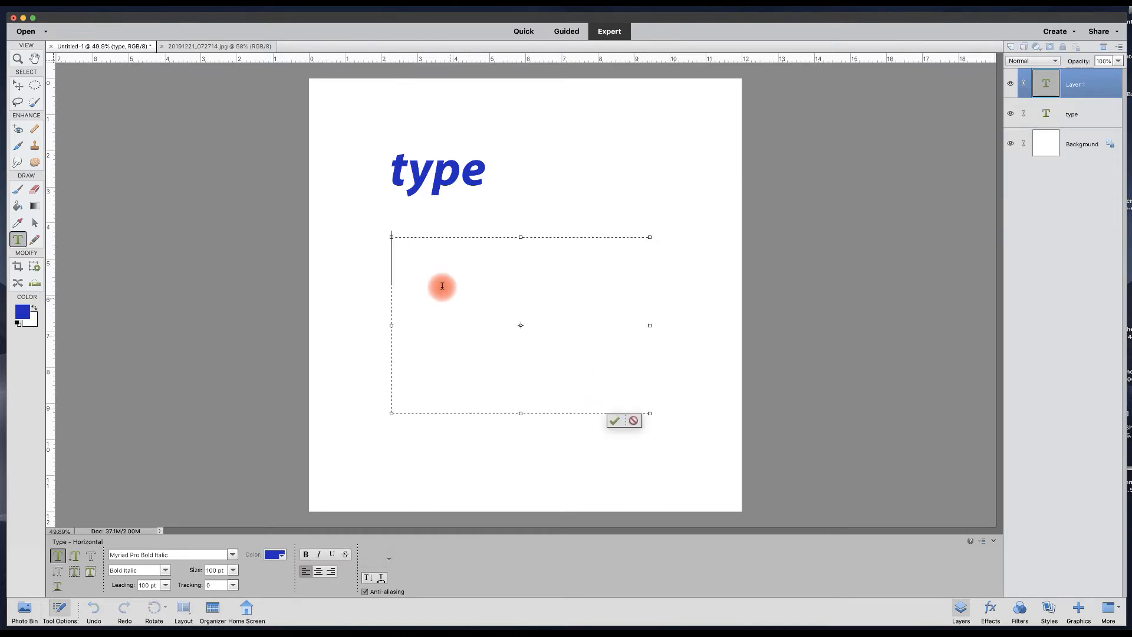
text(Type in )
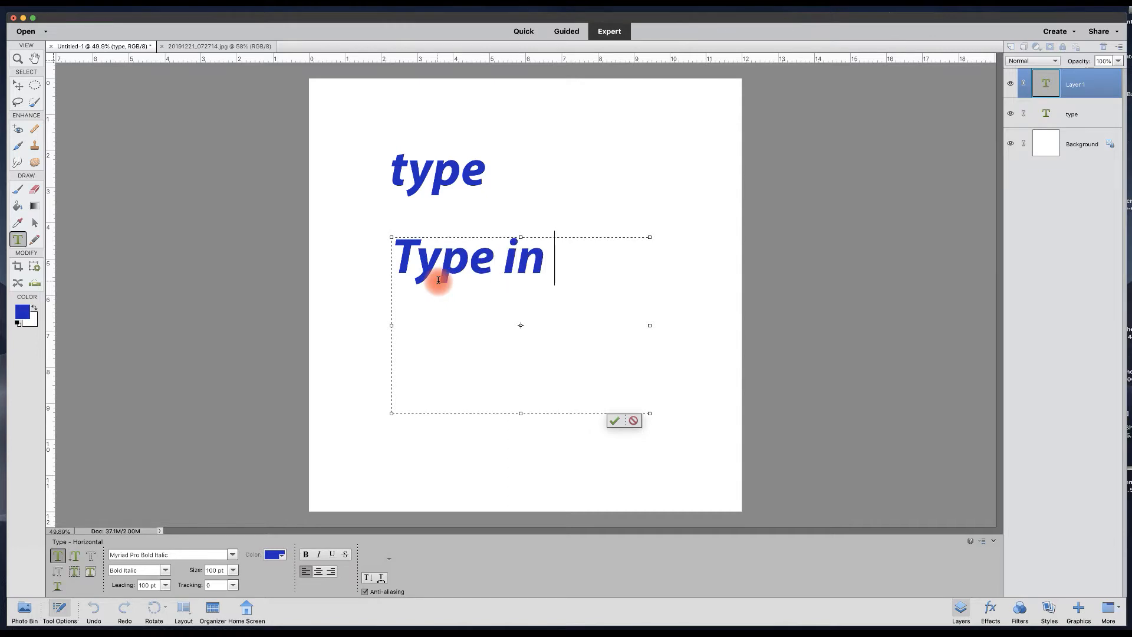
text(a text)
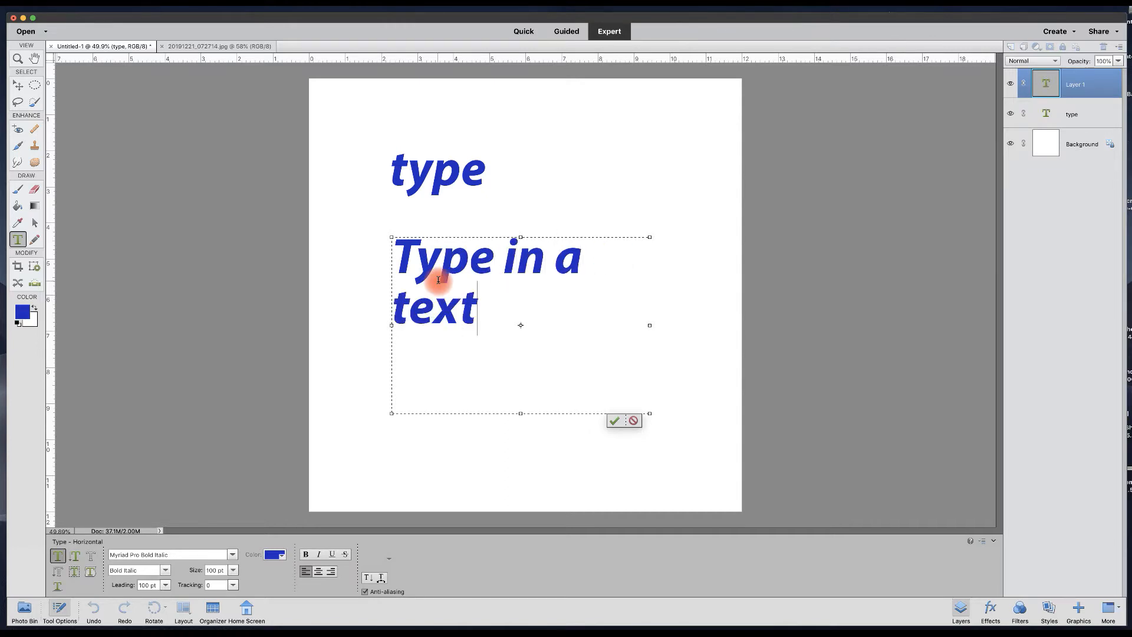
text( box)
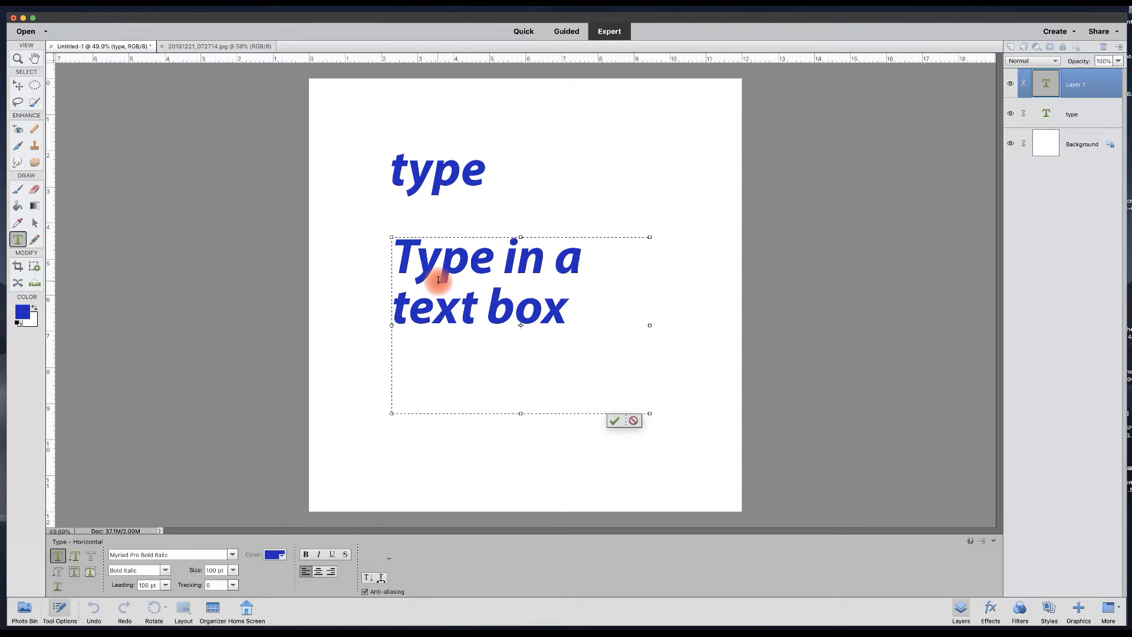
Reduce the text box's height and width to fit closely around its two lines, and commit the text
drag(517, 397, 510, 346)
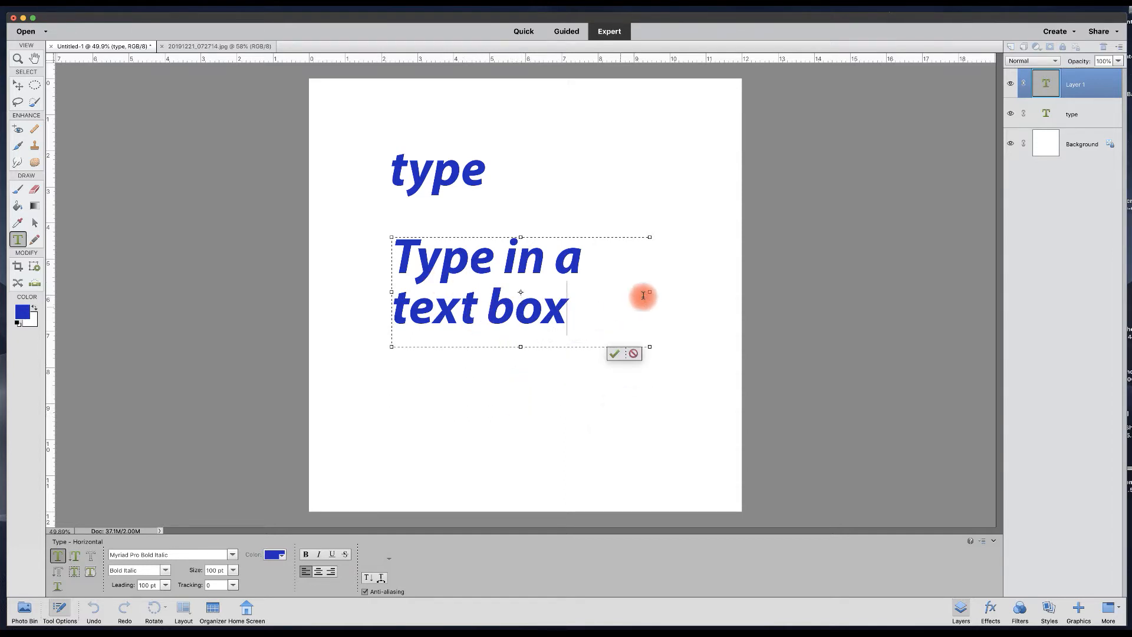
drag(649, 291, 601, 295)
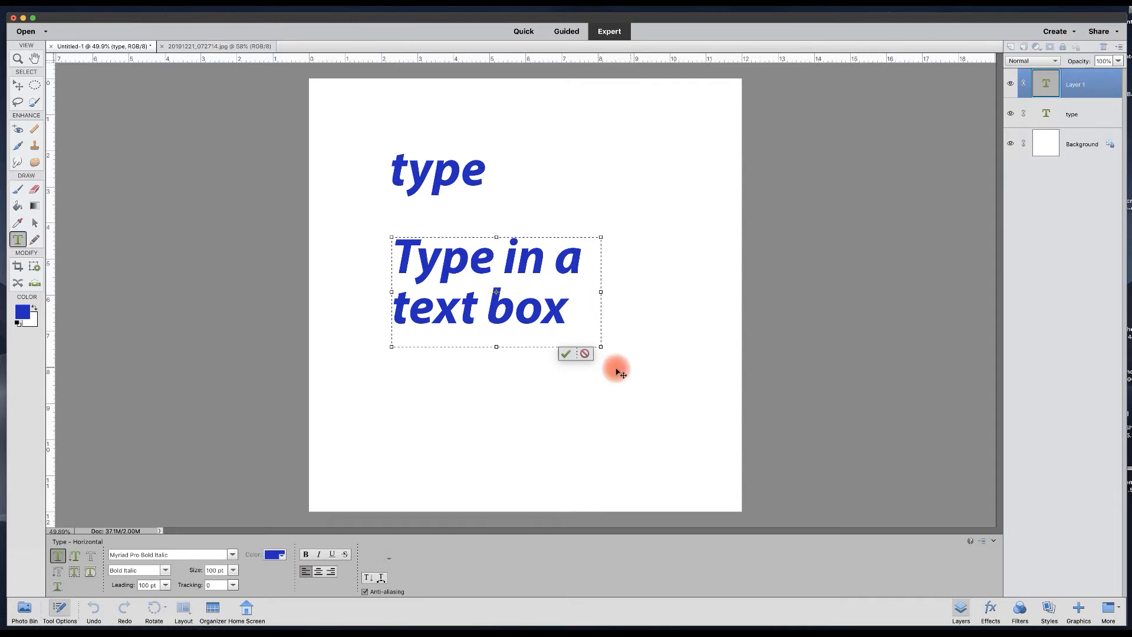
click(565, 352)
Commit the paragraph text, then practise selecting its first word, its first line and finally all the text in the box
click(19, 85)
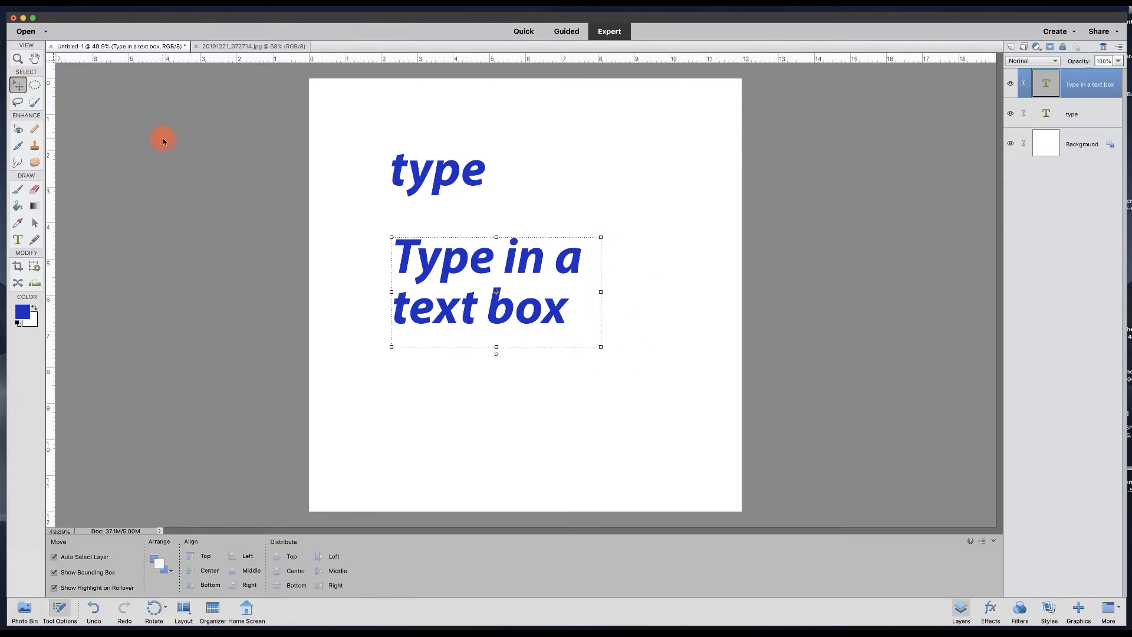
key(t)
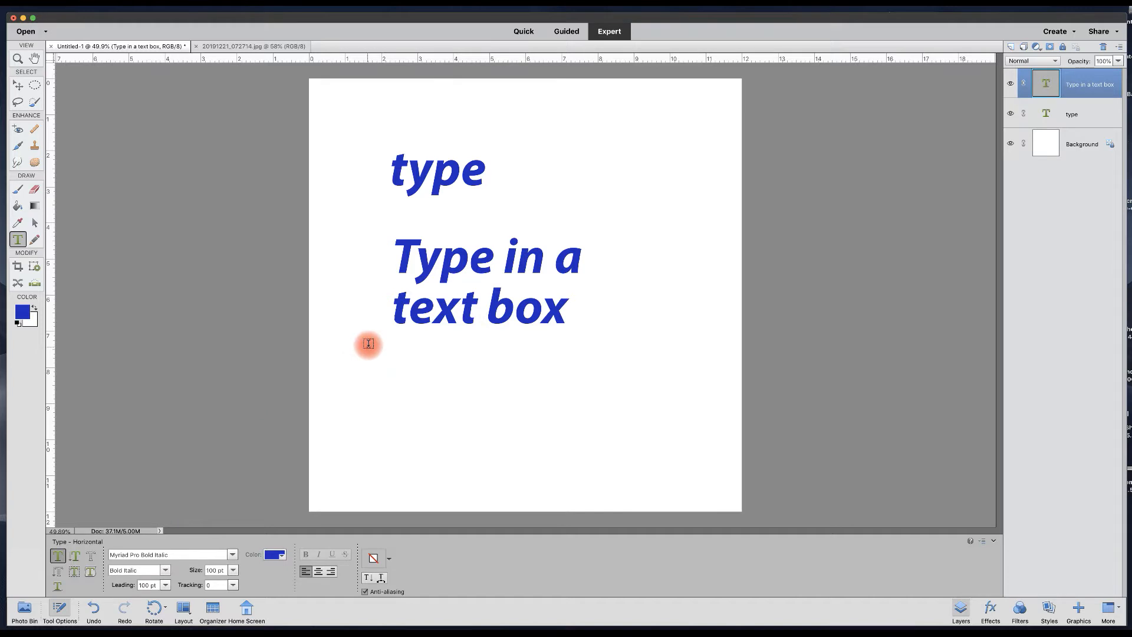
drag(486, 262, 373, 269)
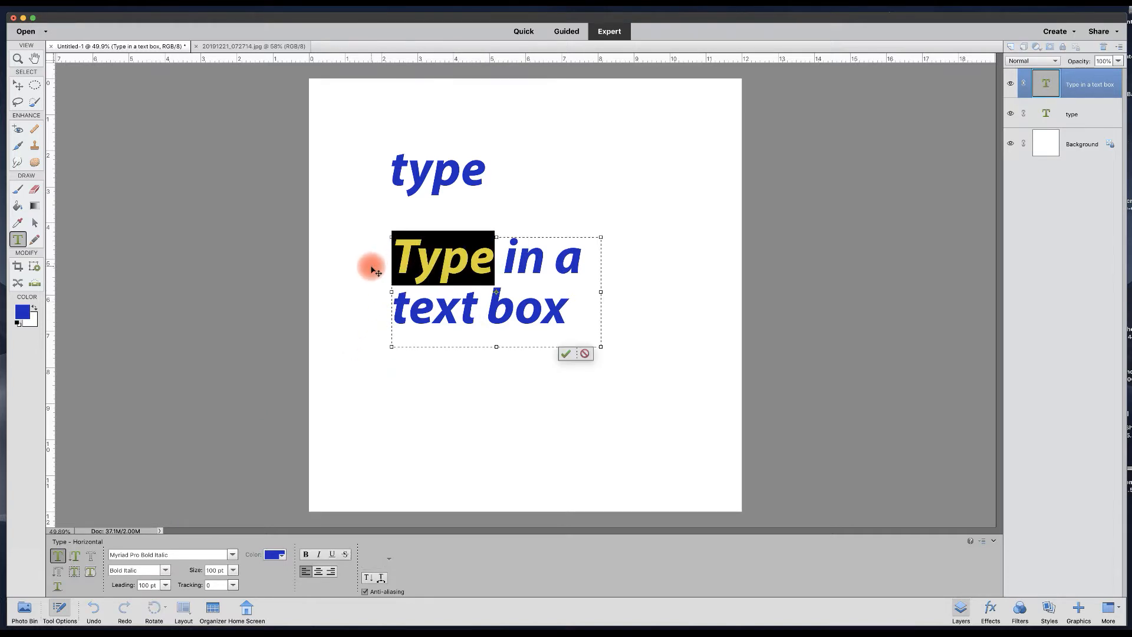
click(448, 260)
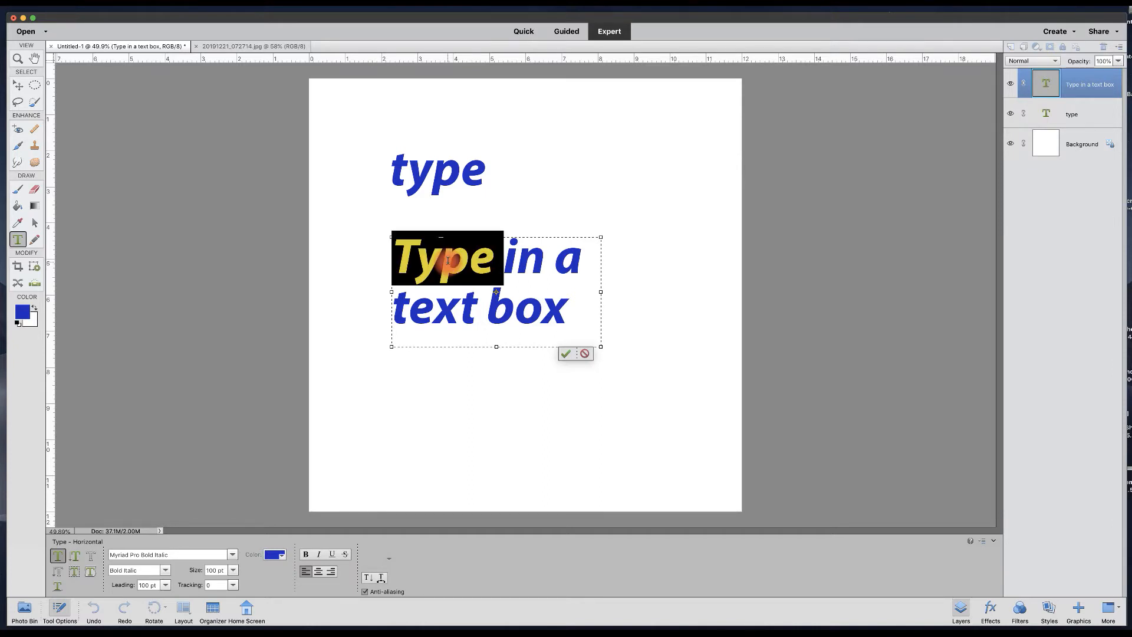
triple_click(449, 261)
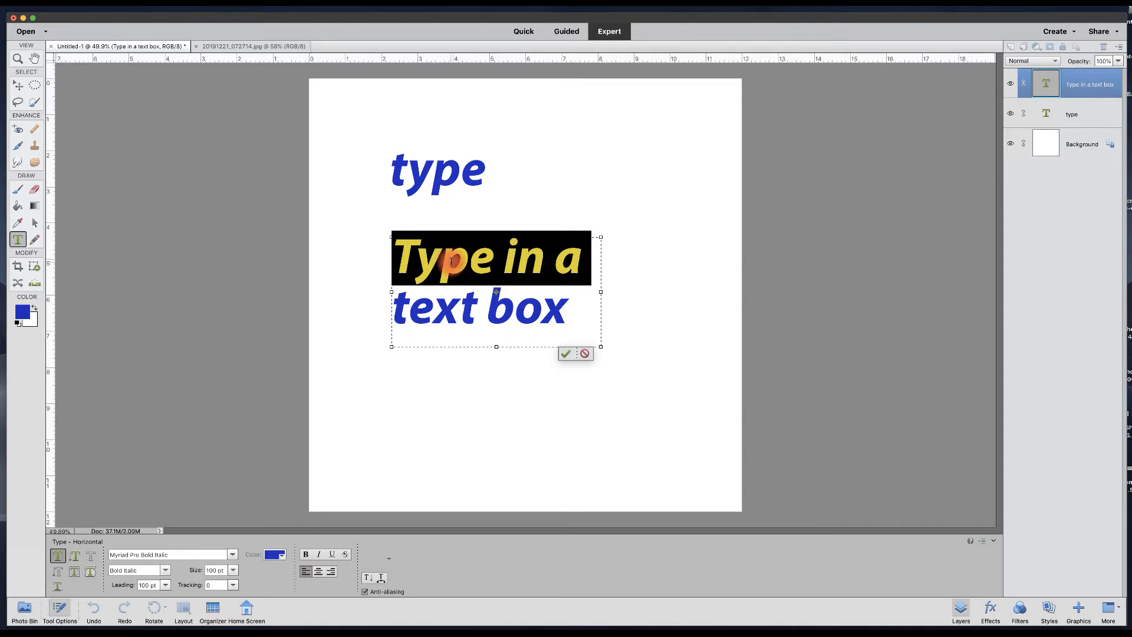
double_click(451, 261)
double_click(451, 260)
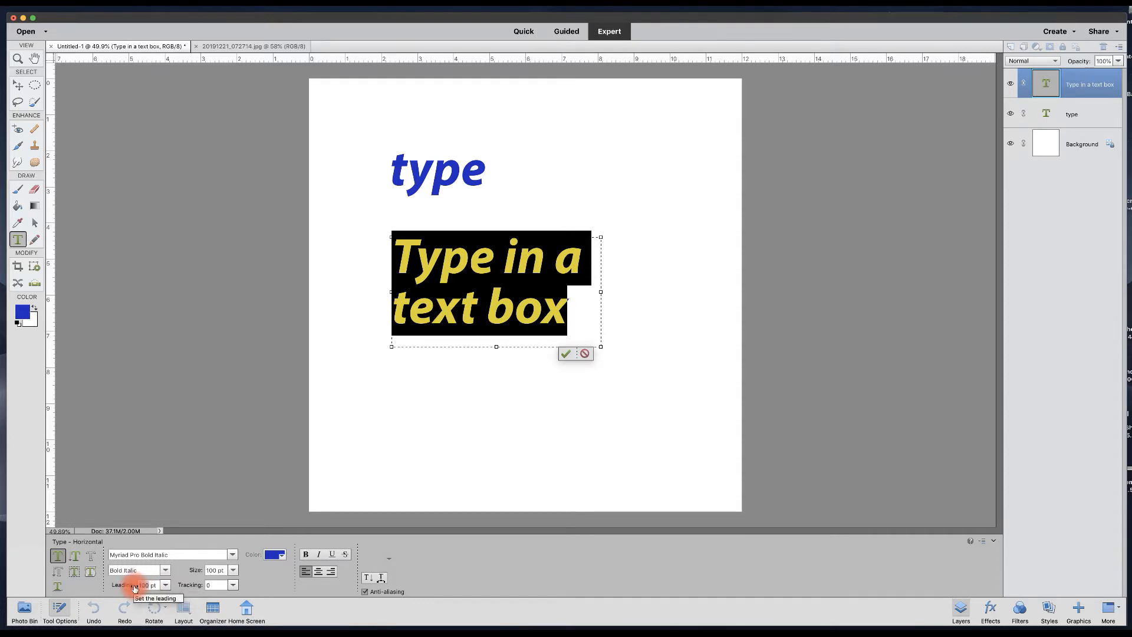
Set the paragraph's leading to 200 pt and extend the text box downward to about 6 inches high
drag(131, 587, 134, 588)
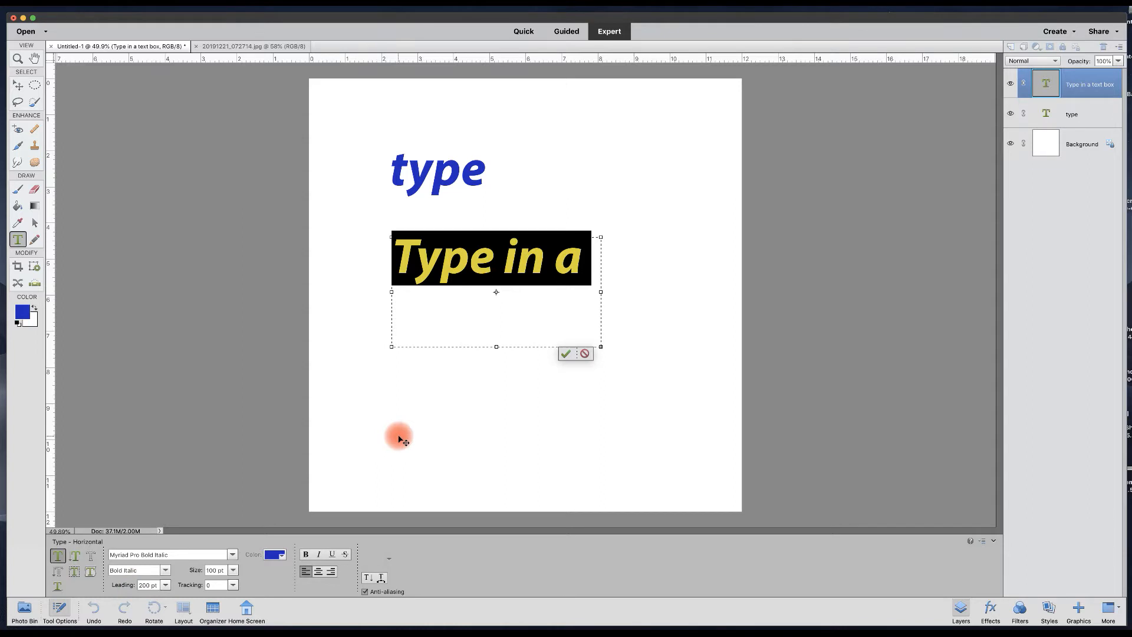
drag(497, 347, 496, 454)
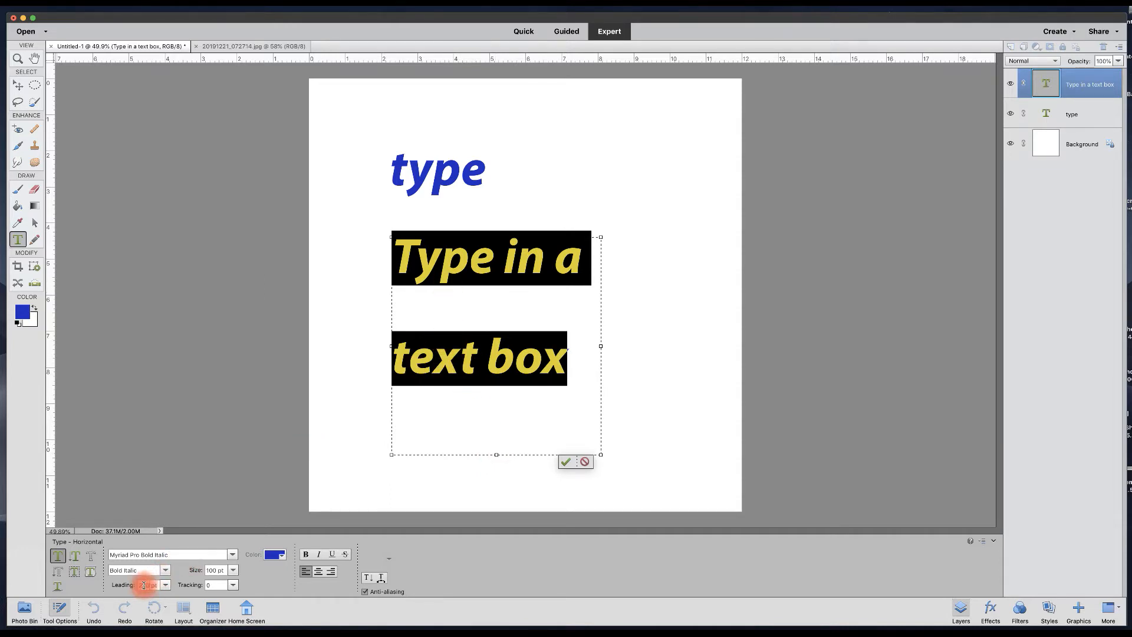
Try a leading of 50 pt on the paragraph and set it back to 100 pt
text(50)
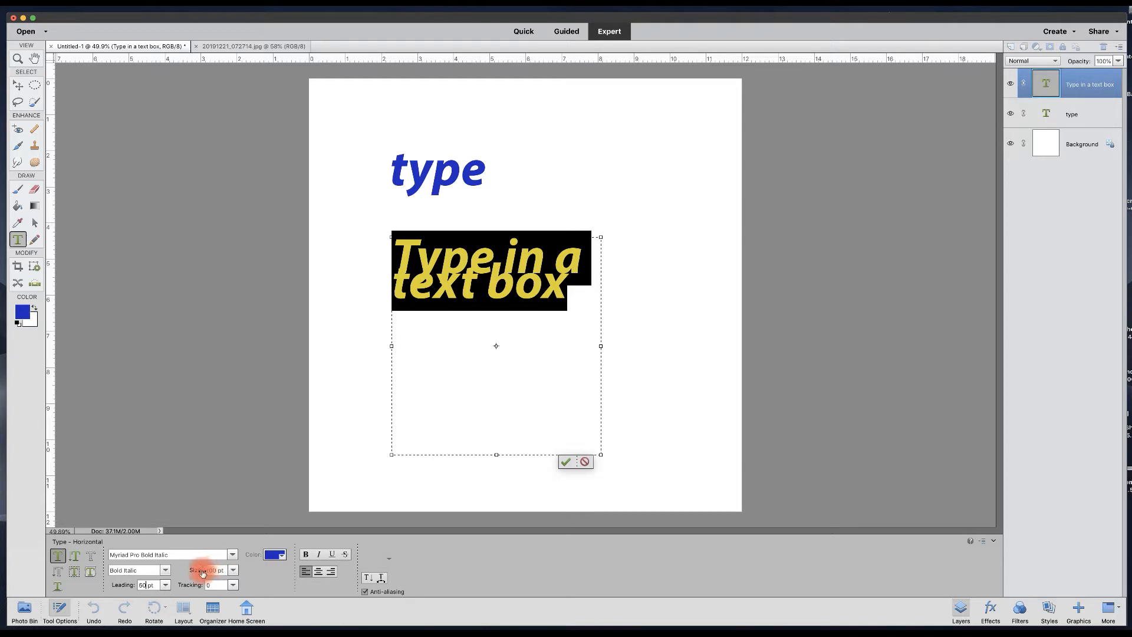
click(144, 586)
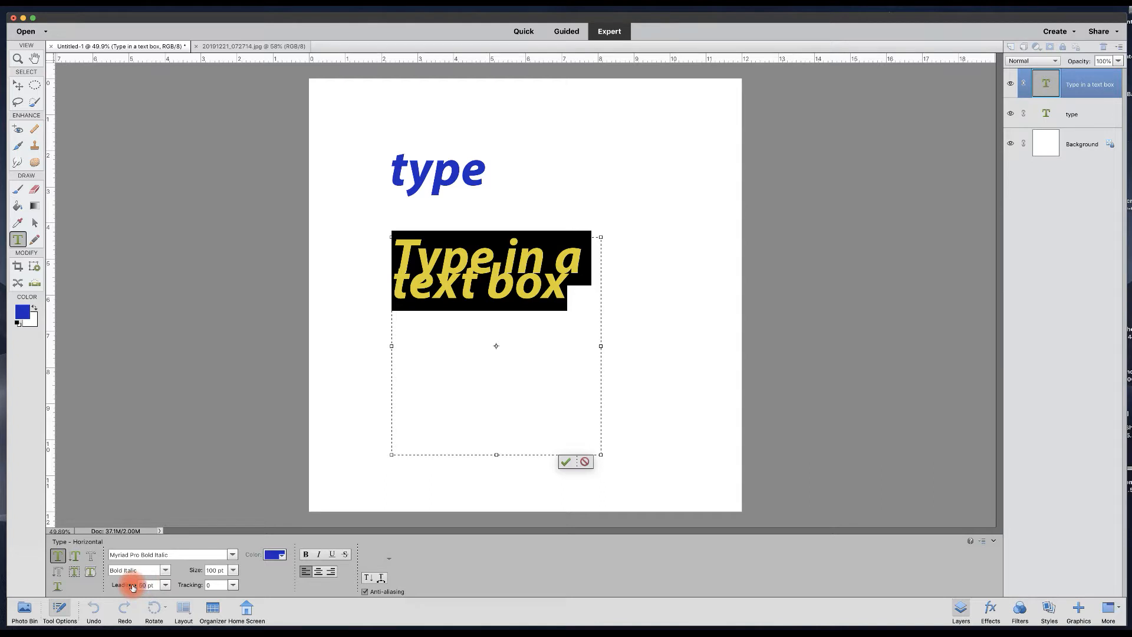
text(100)
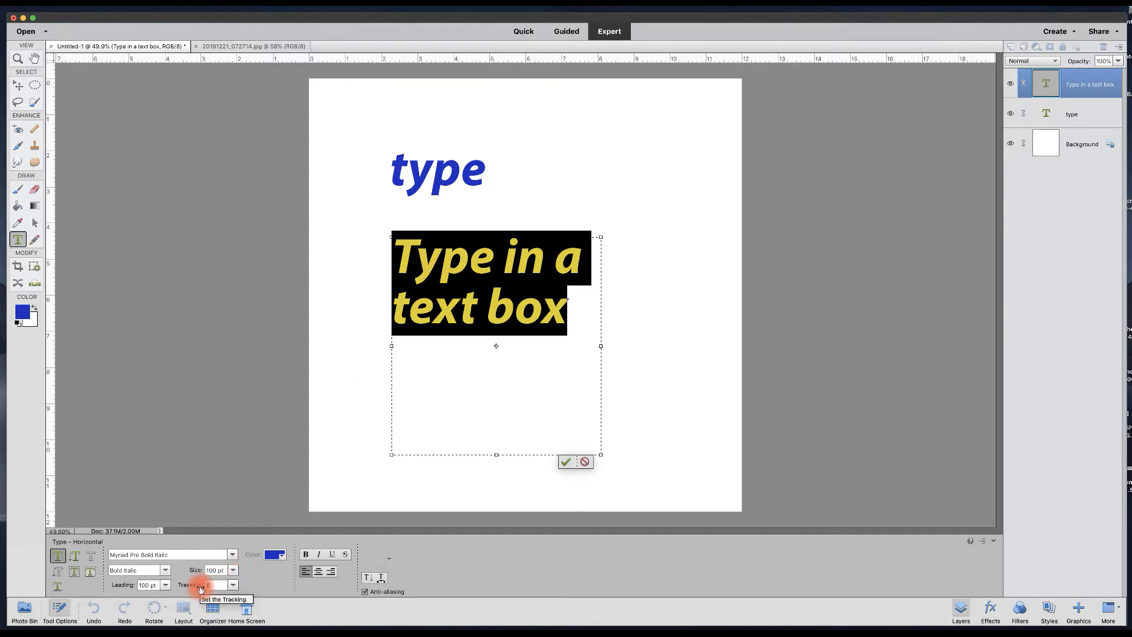
Try tracking values of 50 and -50 on the paragraph, reset the tracking to 0, and commit the text
drag(196, 586, 201, 588)
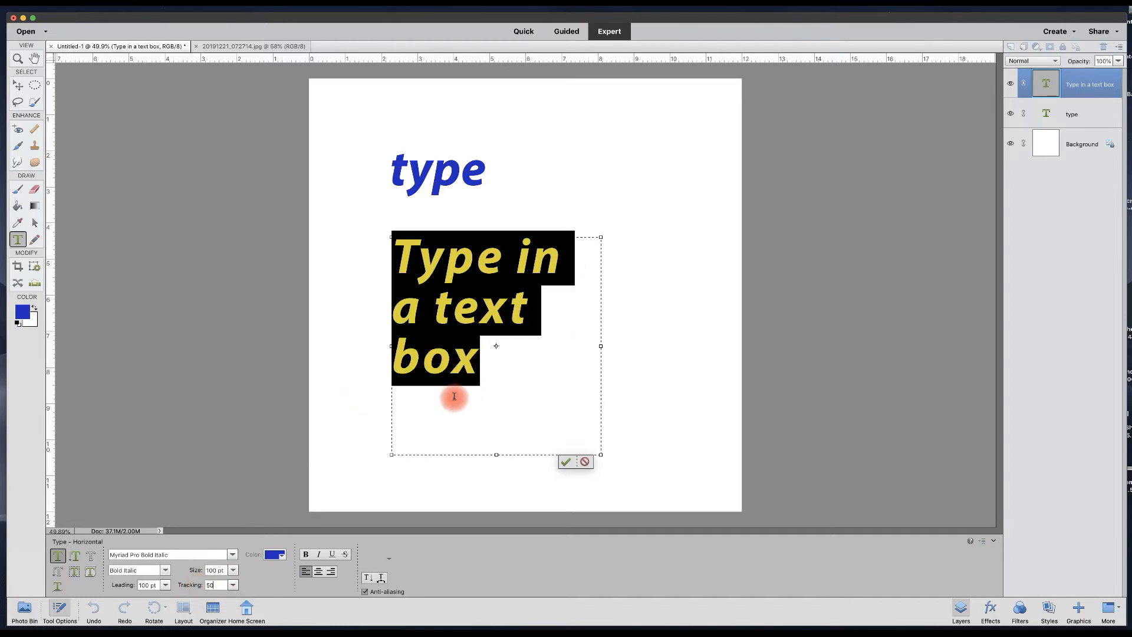
drag(211, 582, 191, 586)
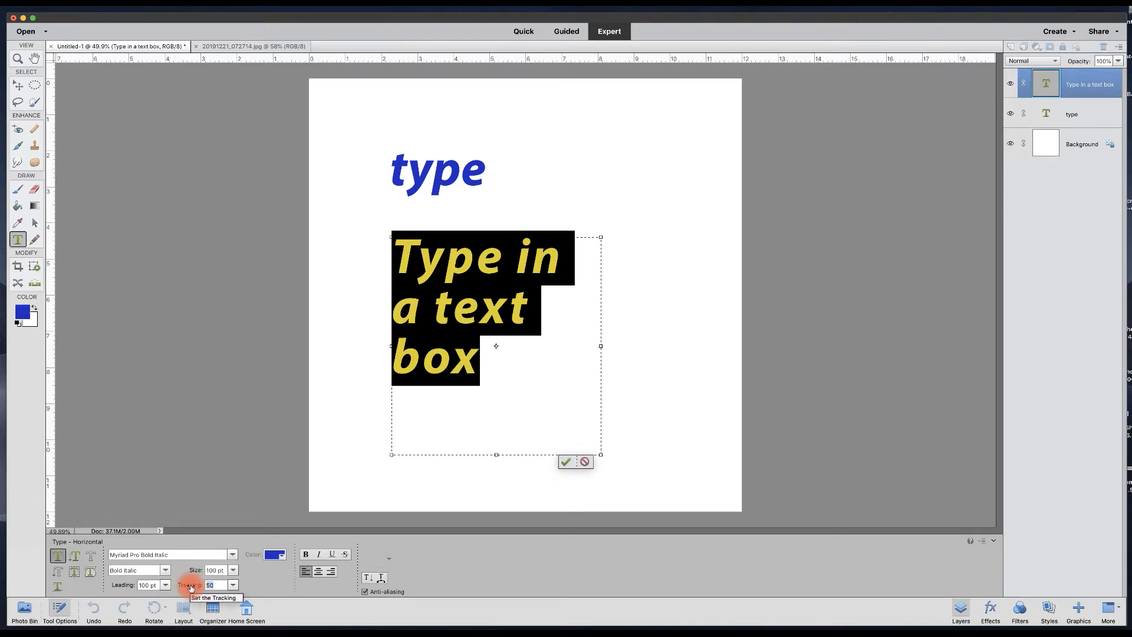
text(-50)
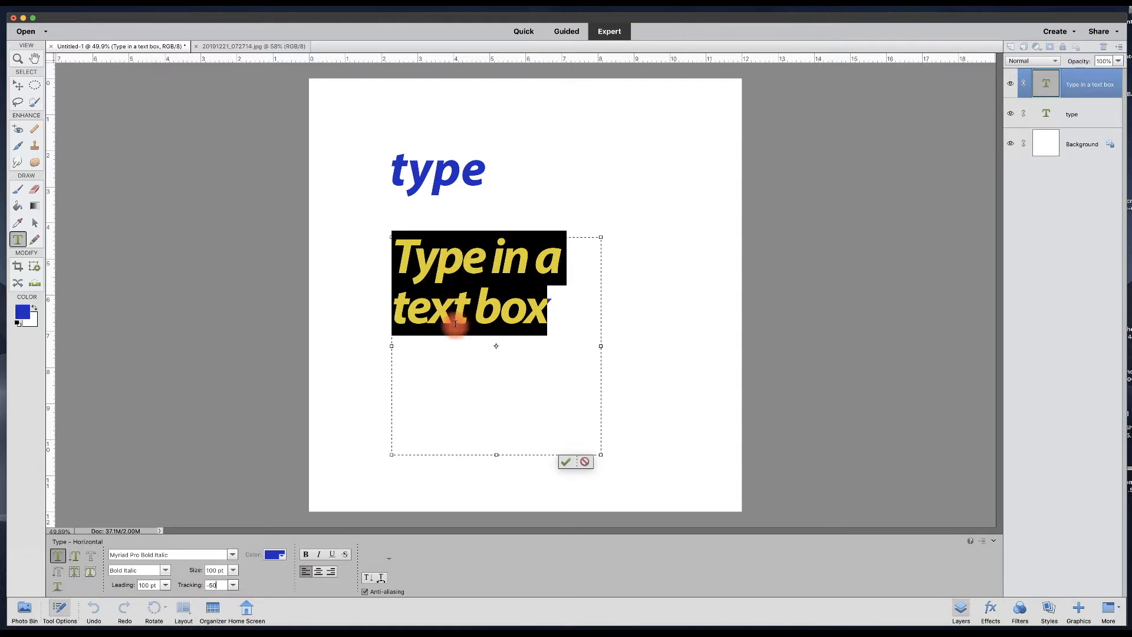
click(234, 585)
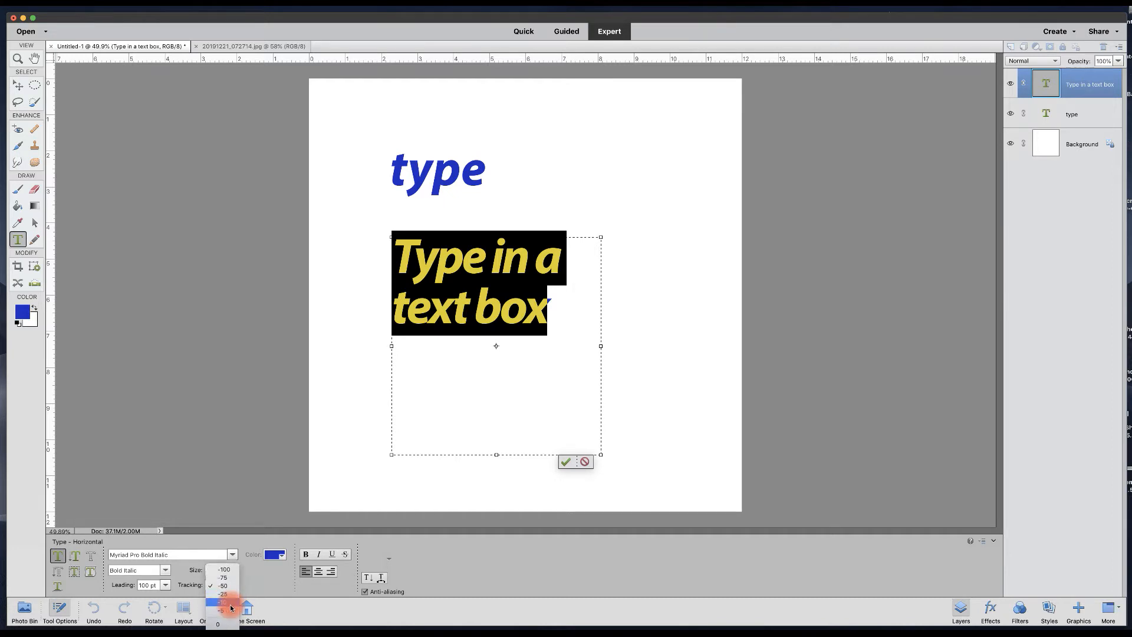
click(225, 624)
click(233, 585)
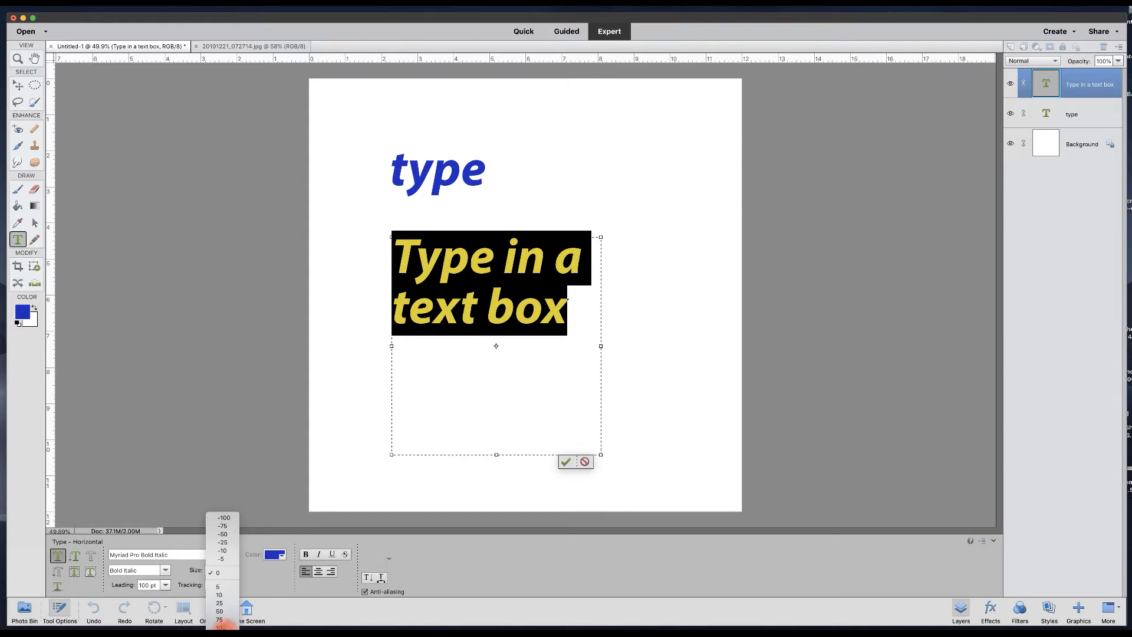
click(260, 576)
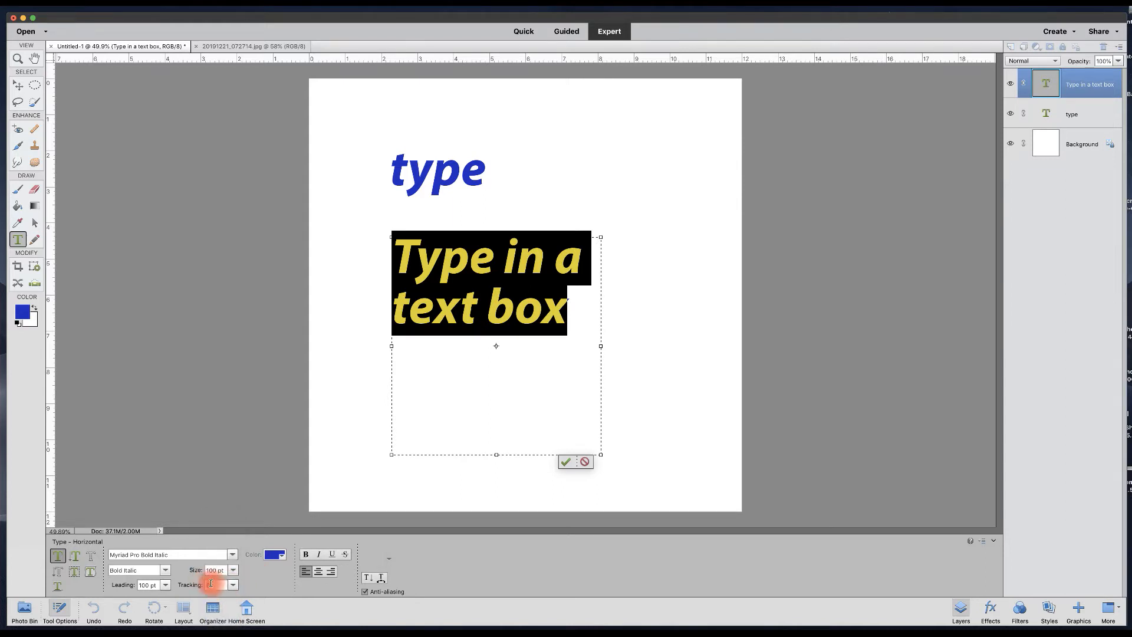
drag(213, 584, 202, 585)
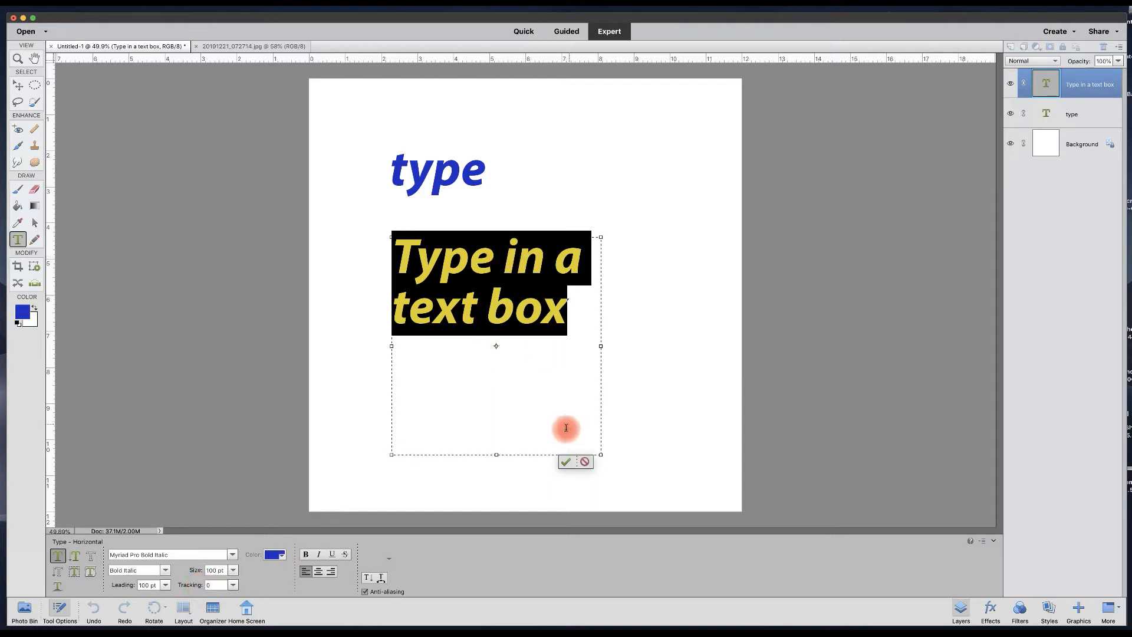
click(564, 462)
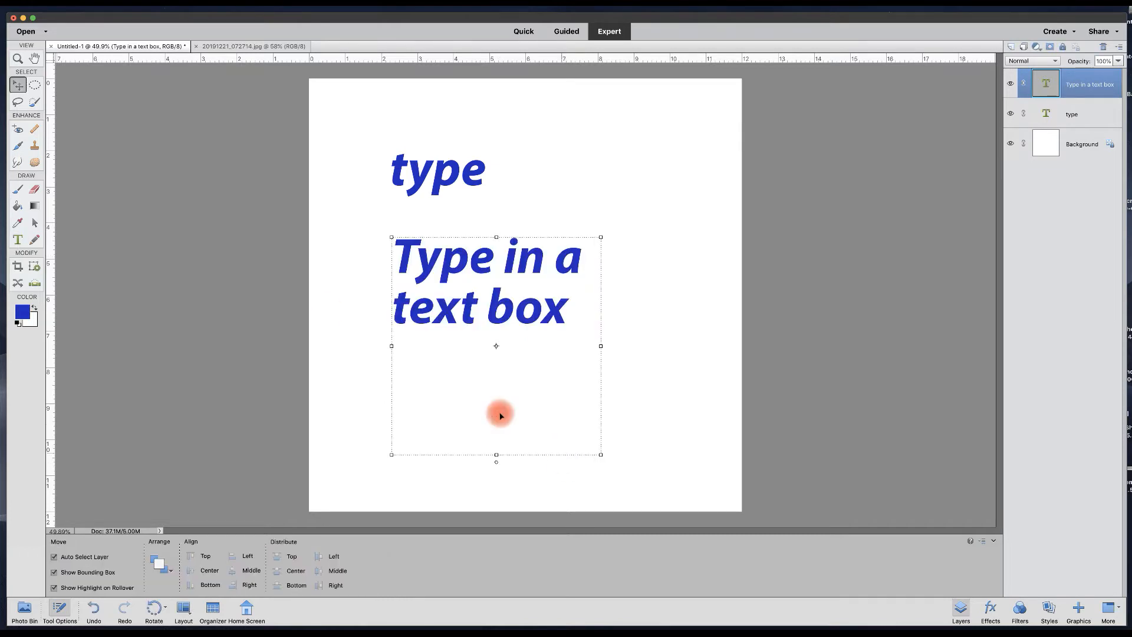
Try faux bold, faux italic and strikethrough on the word "type", remove them all, and commit the text
key(t)
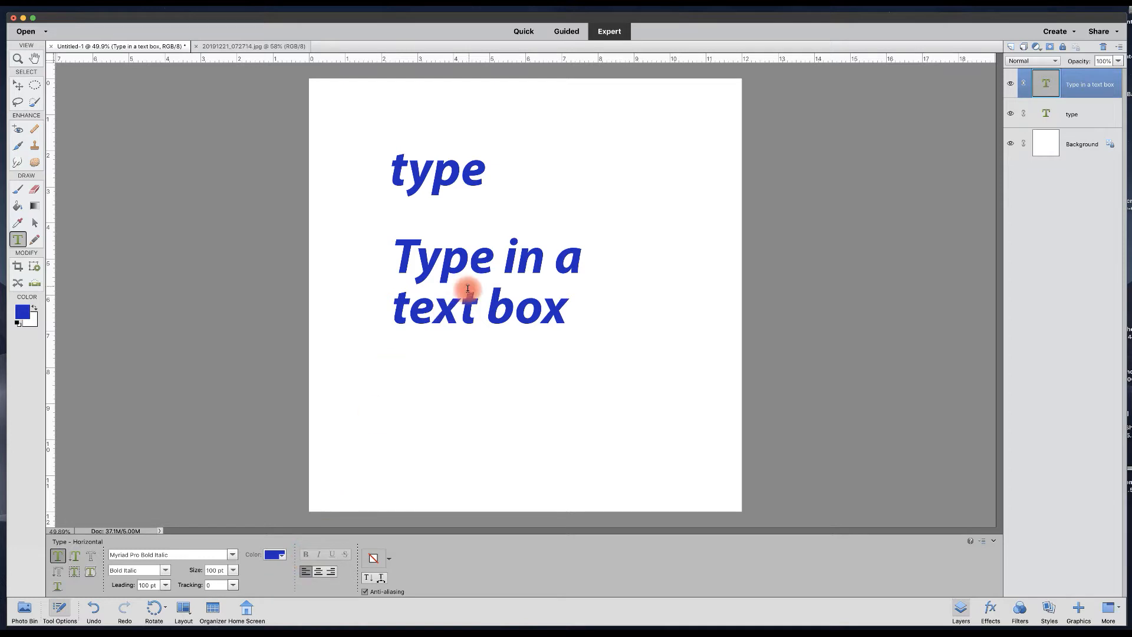
double_click(433, 174)
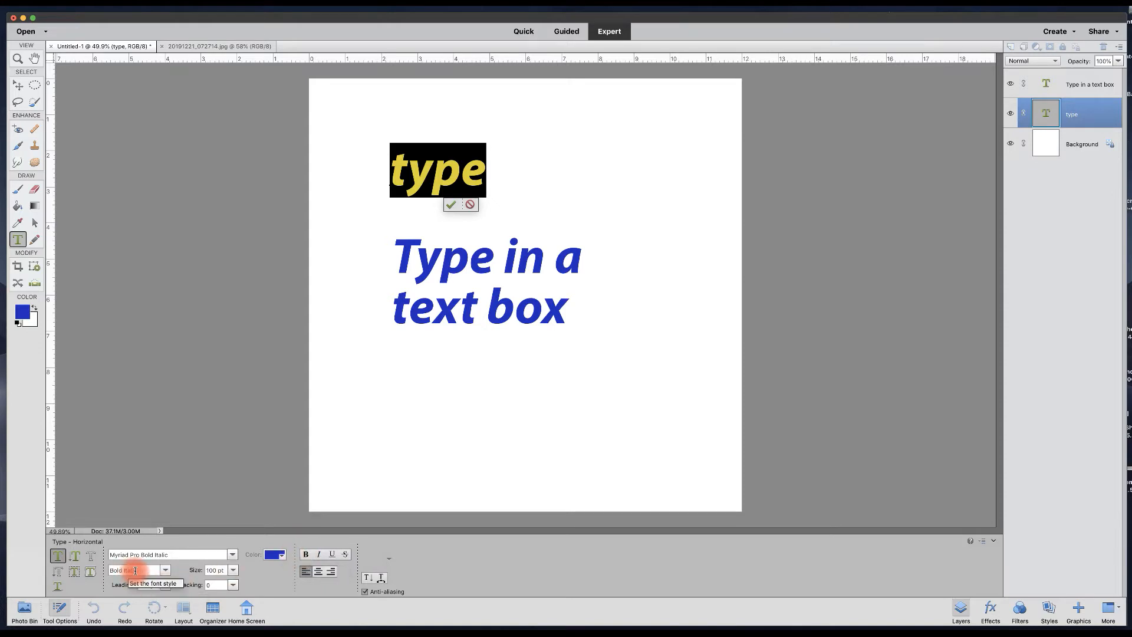
click(306, 555)
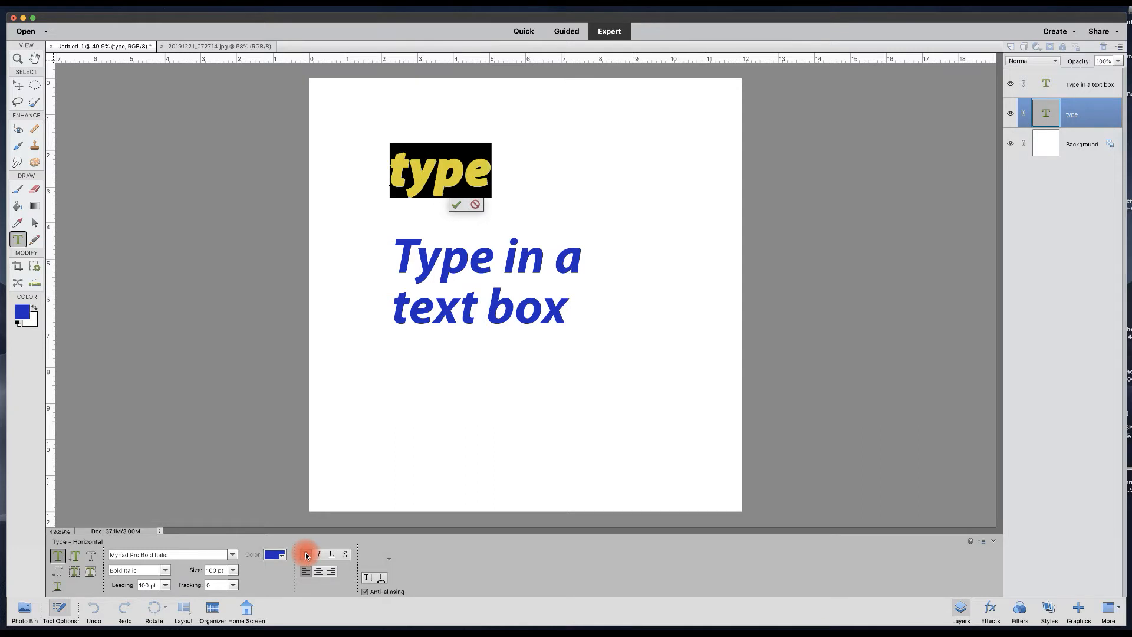
click(321, 555)
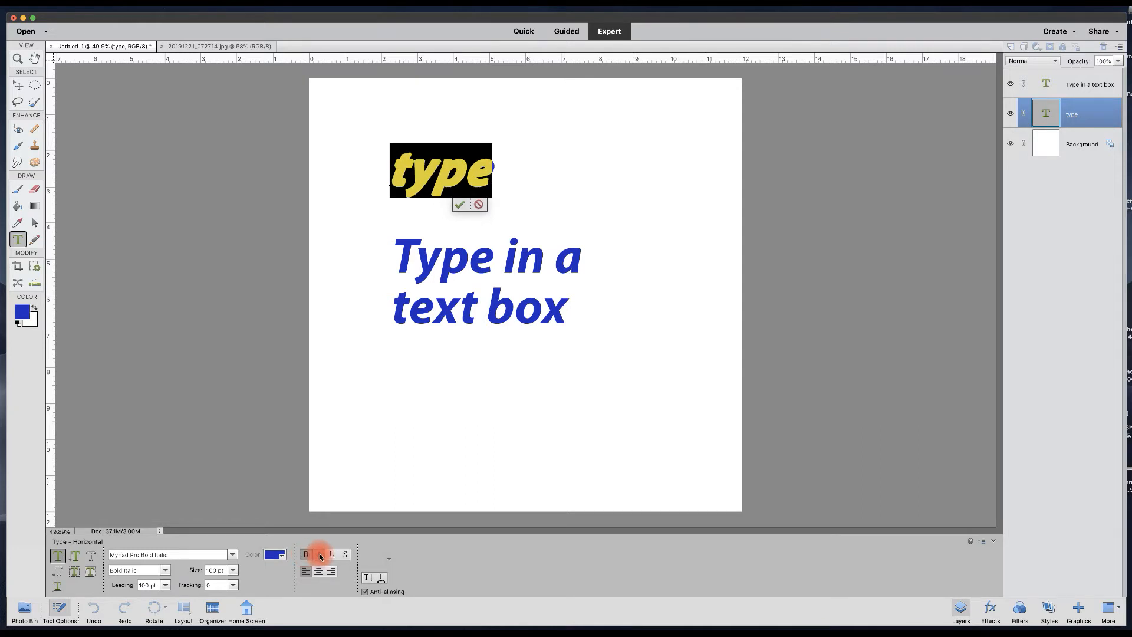
click(321, 556)
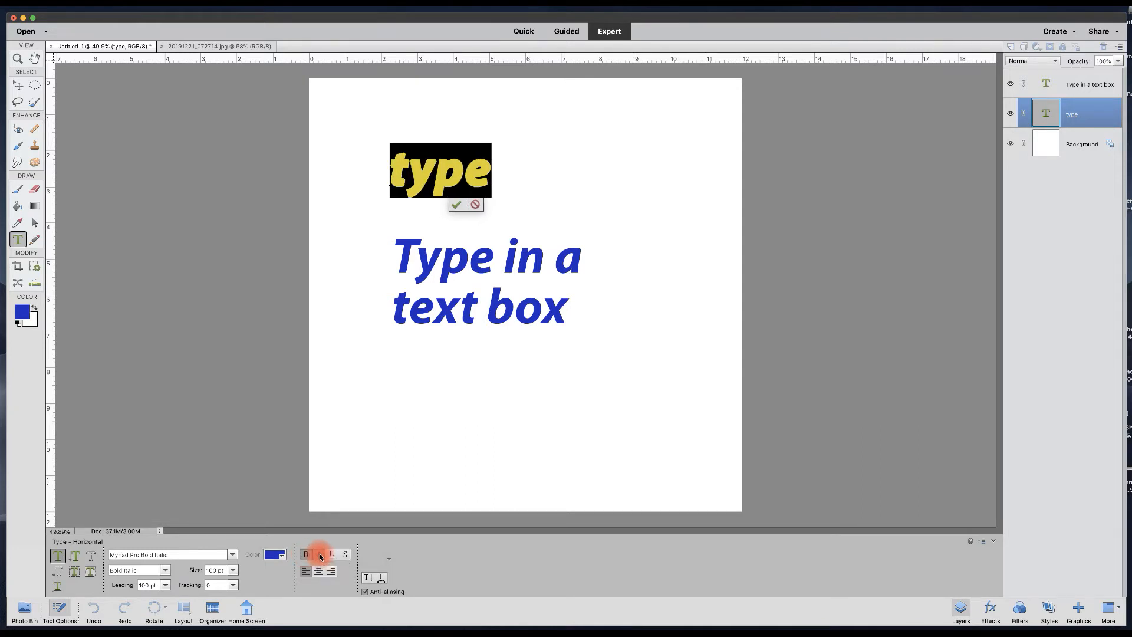
click(305, 555)
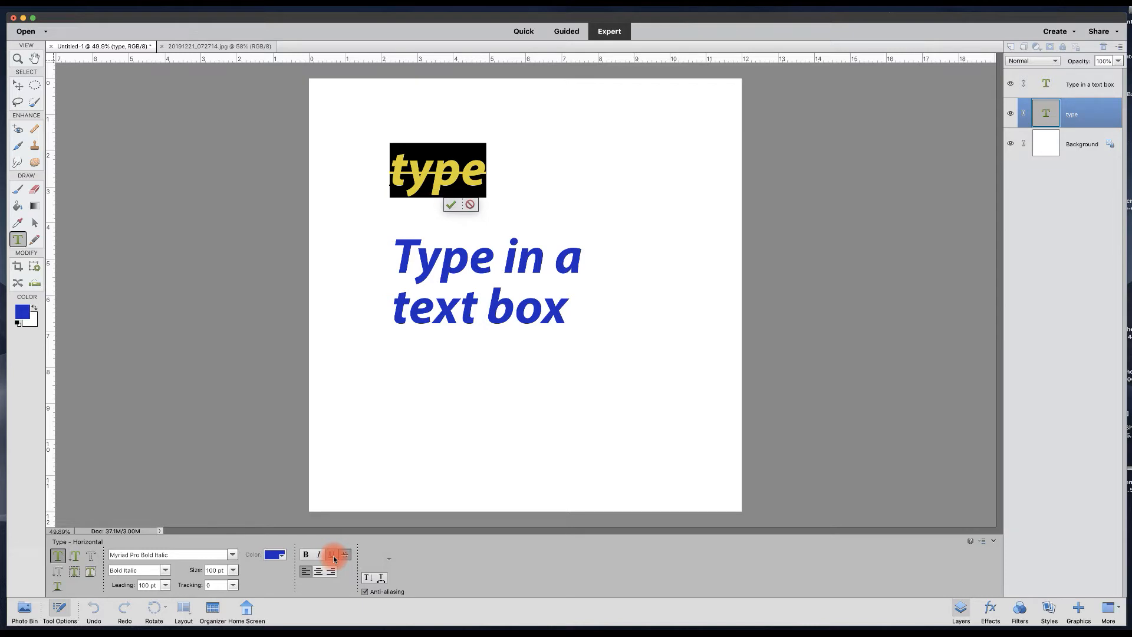
click(346, 554)
click(451, 204)
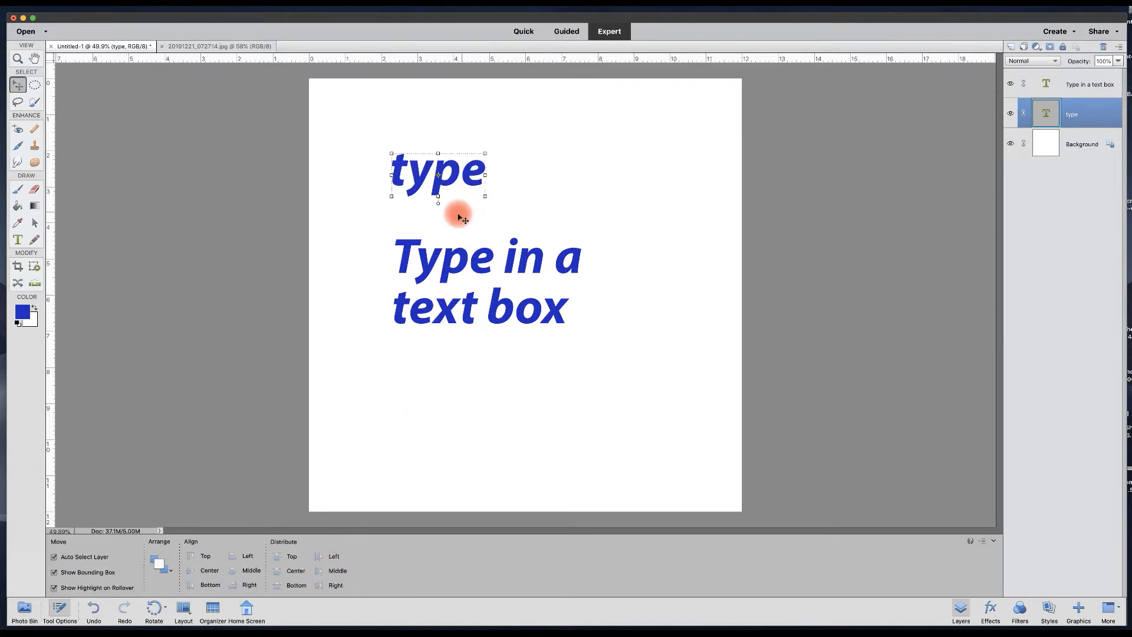
Change the "type" text to vertical orientation and move it to the left of the paragraph text
key(t)
click(305, 571)
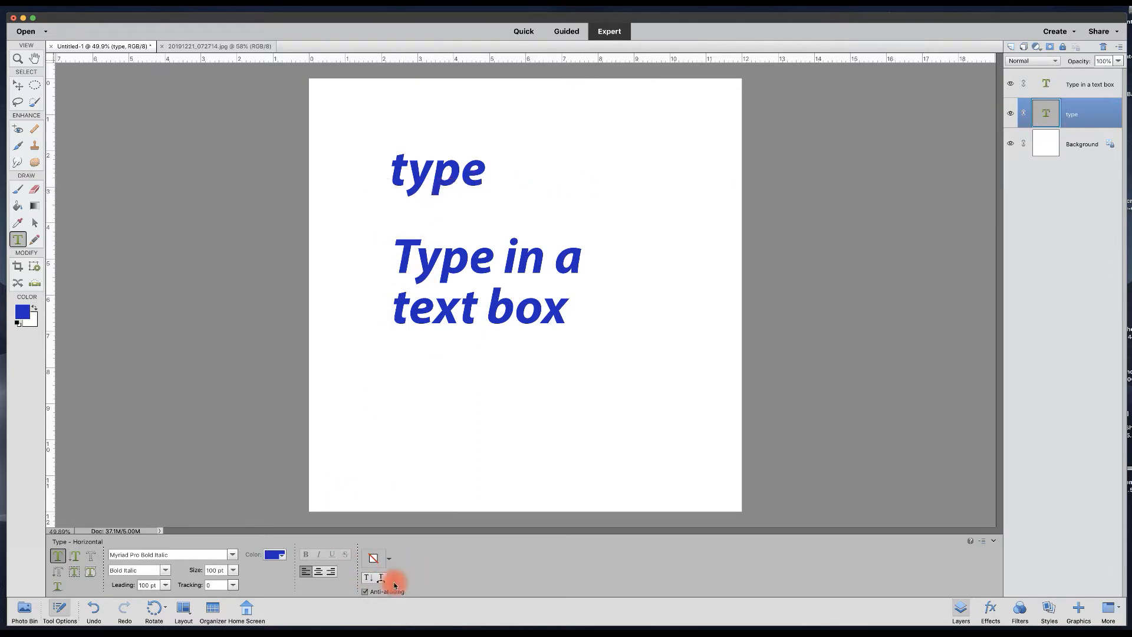
click(367, 581)
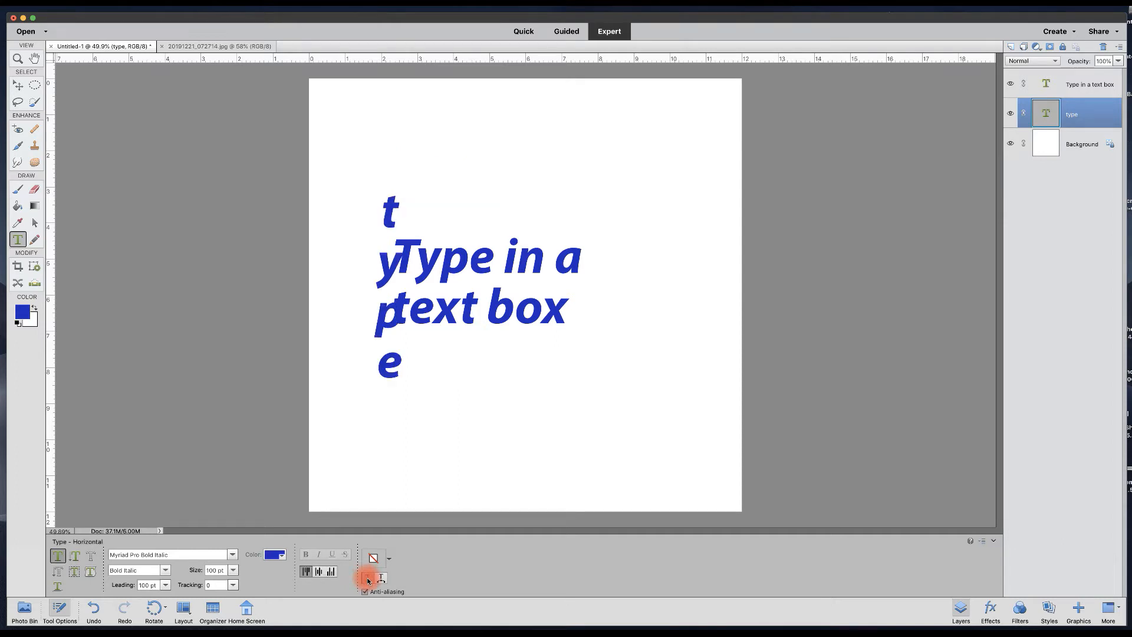
click(17, 87)
drag(387, 210, 349, 155)
Toggle the "type" text between horizontal and vertical orientation, ending with vertical
key(t)
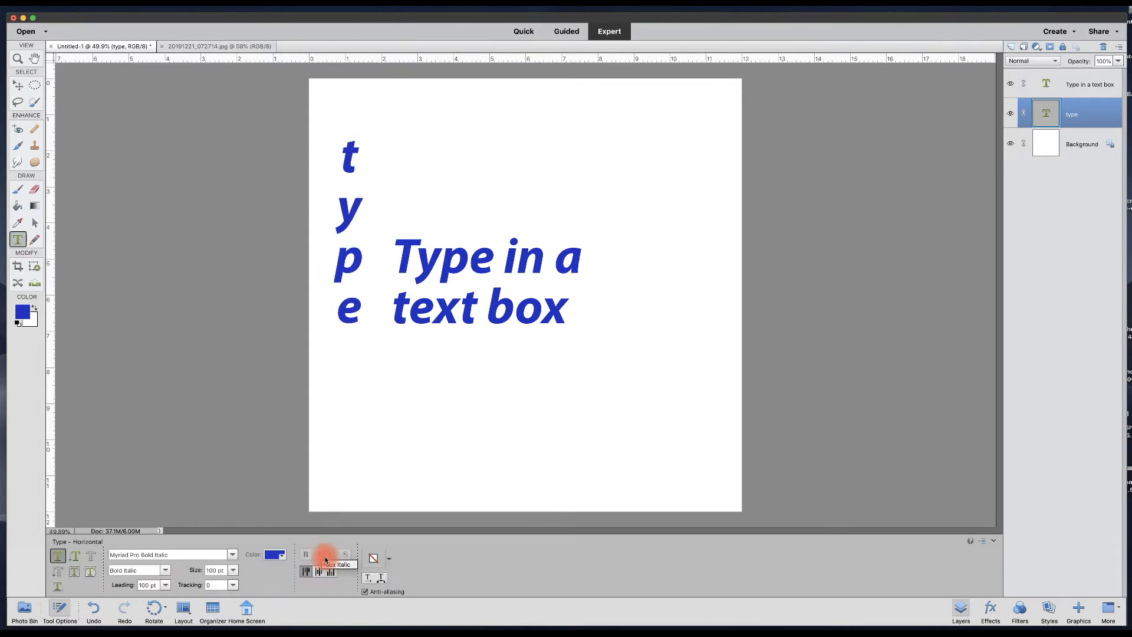
click(366, 580)
click(367, 580)
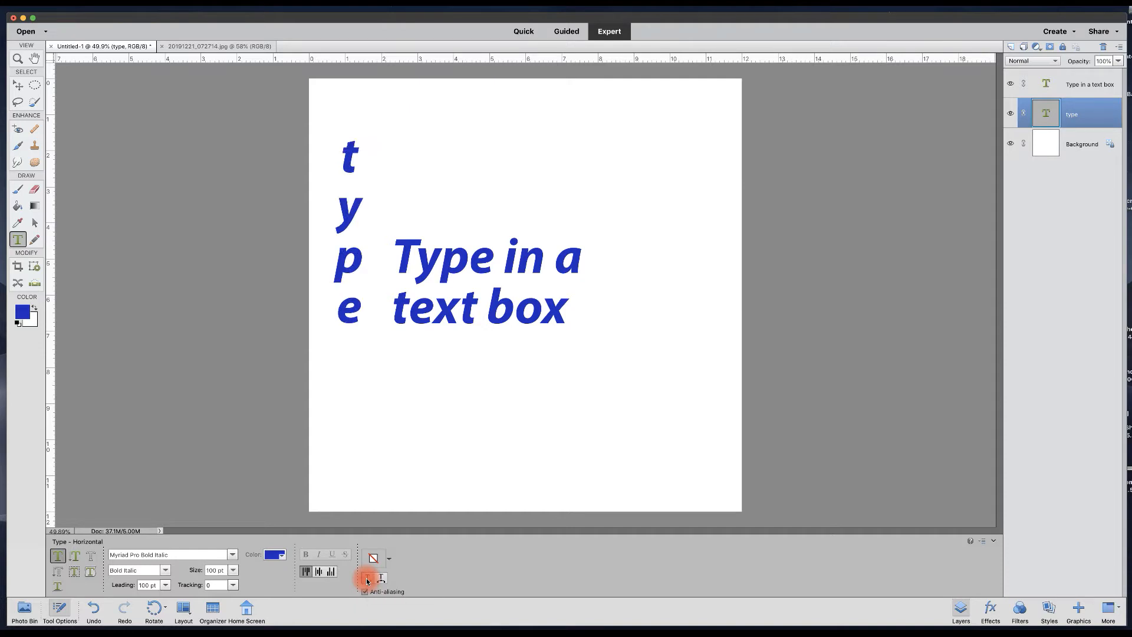
click(367, 580)
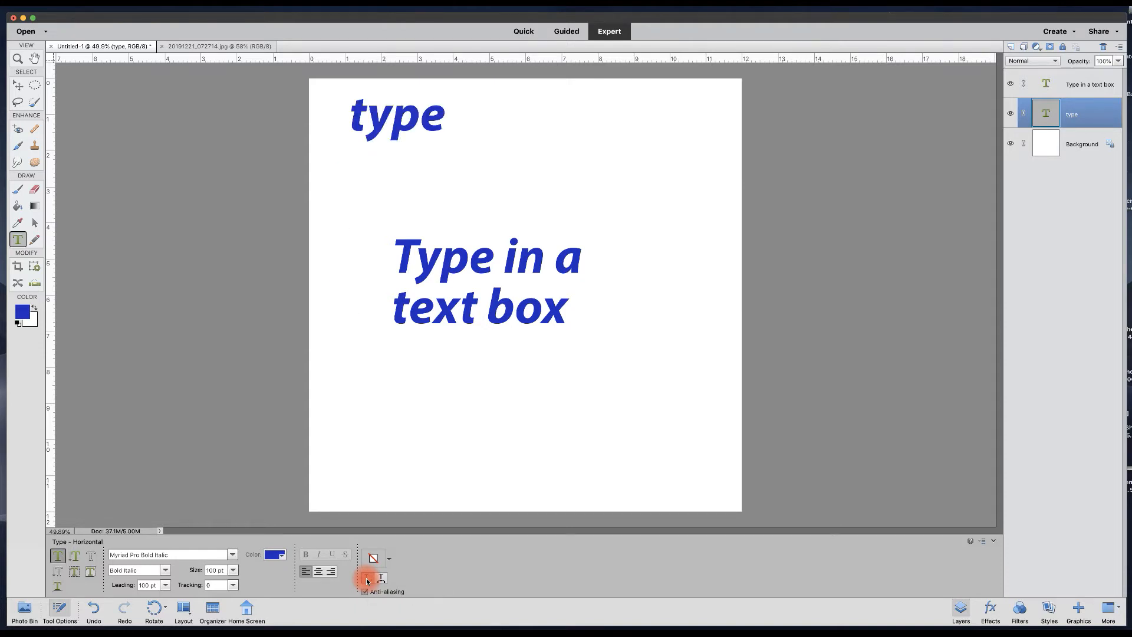
click(366, 580)
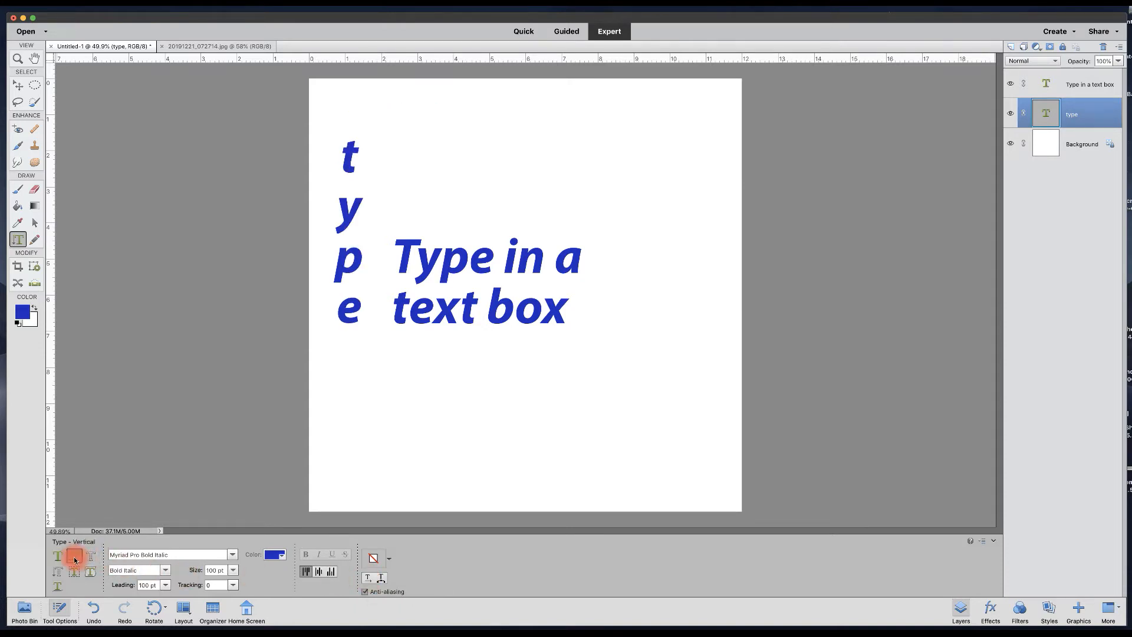
Add the word "type" with the Vertical Type tool to the right of the paragraph text and commit it
click(639, 147)
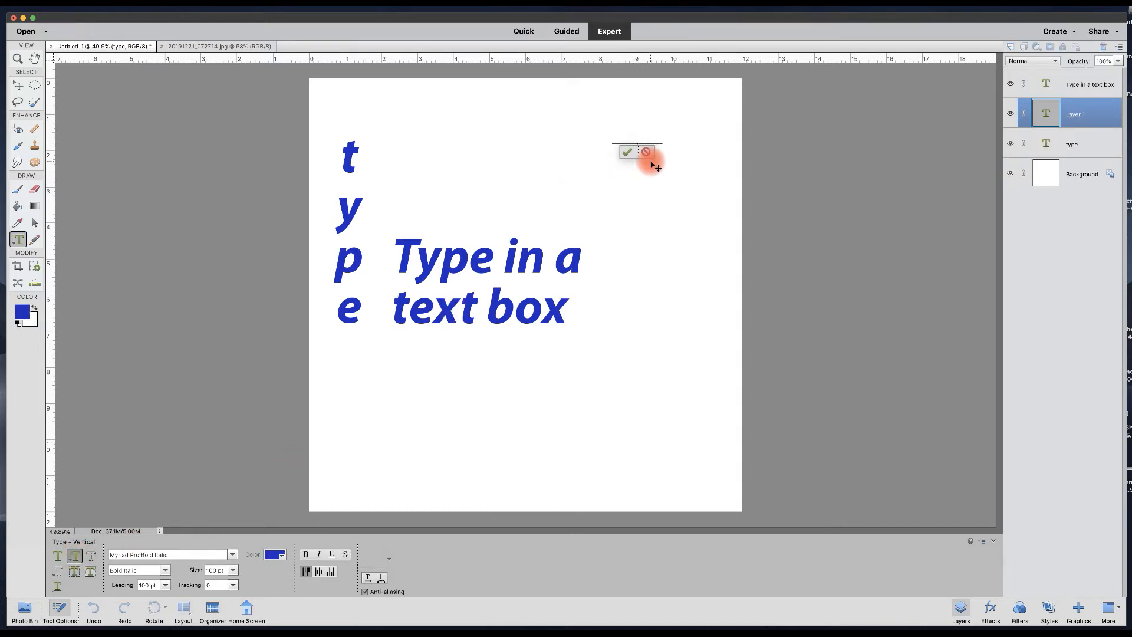
text(type)
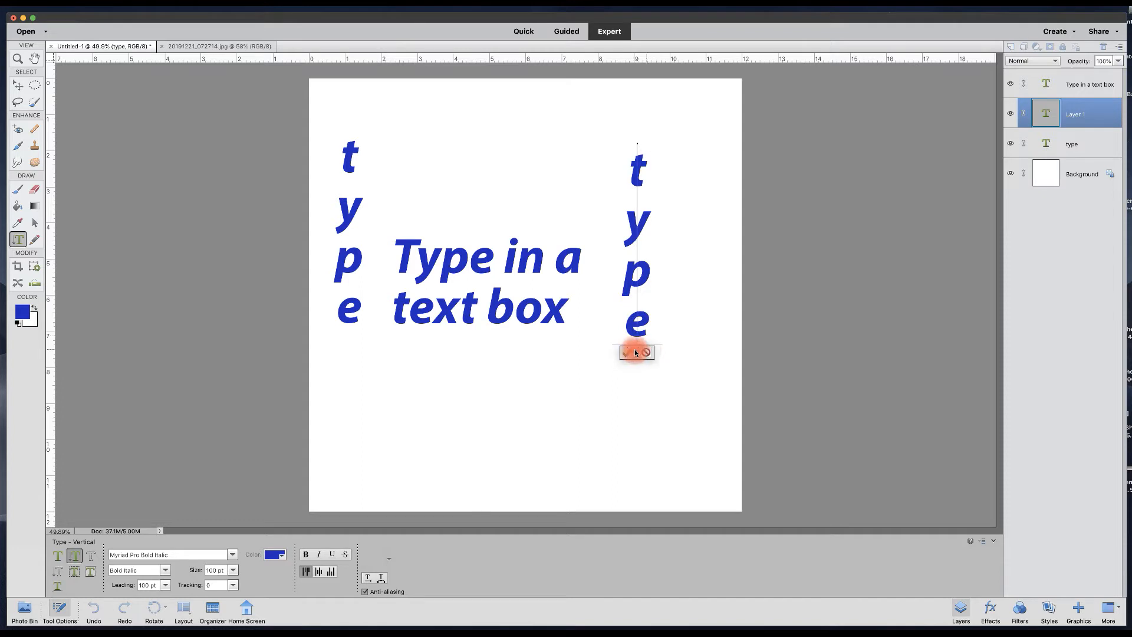
click(628, 352)
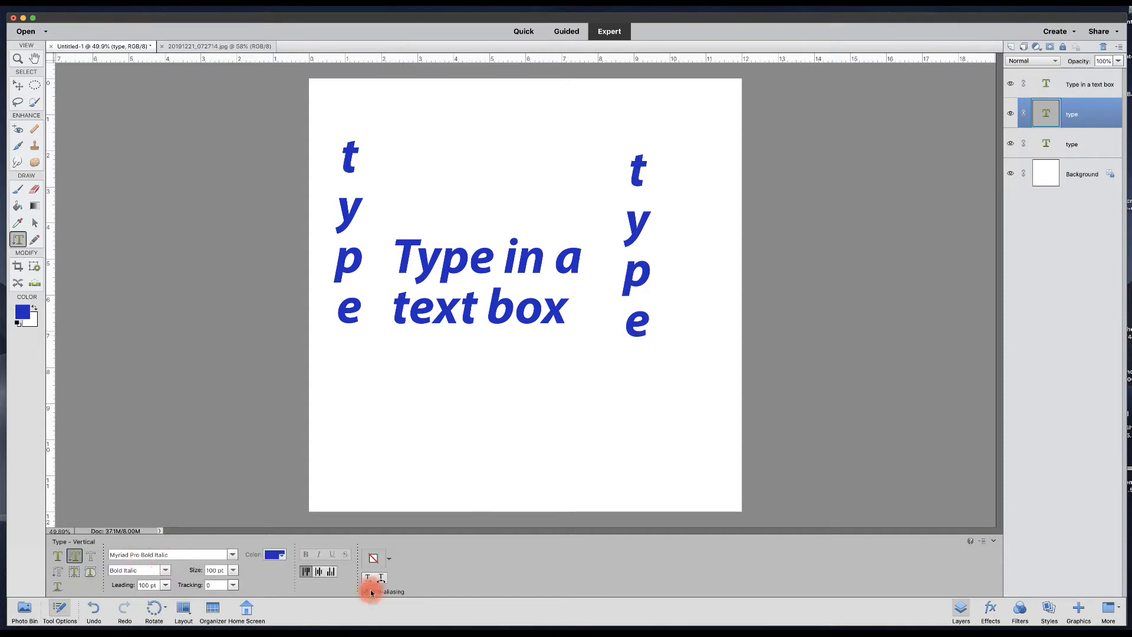
Delete the vertical "type" layer beside the paragraph text and move the paragraph text toward the canvas's lower right
drag(1054, 113, 1103, 47)
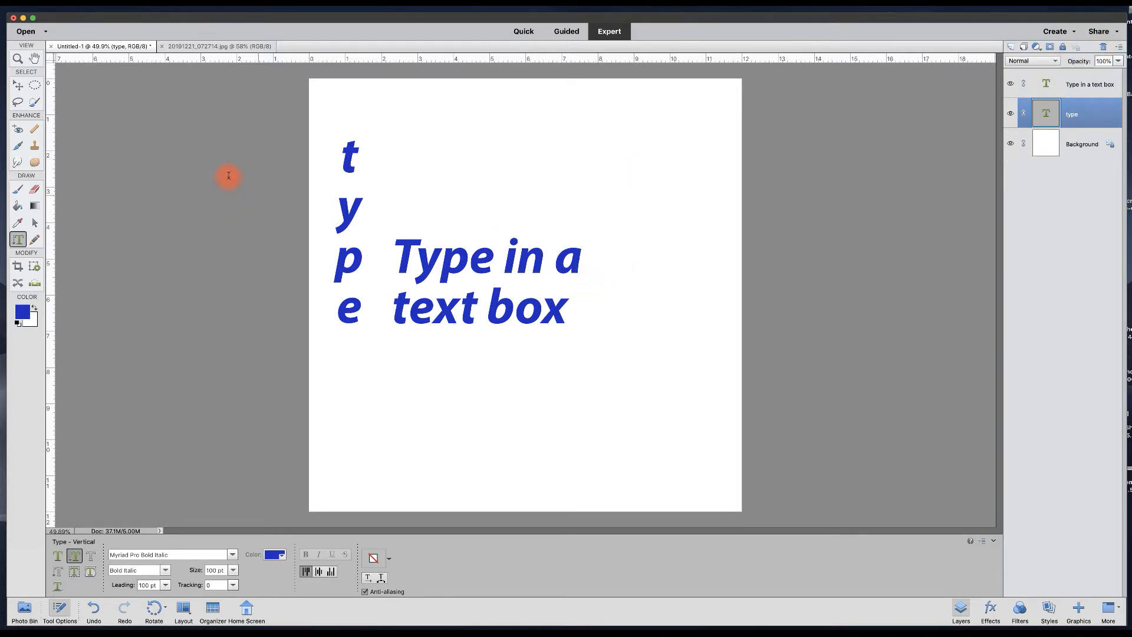
click(17, 86)
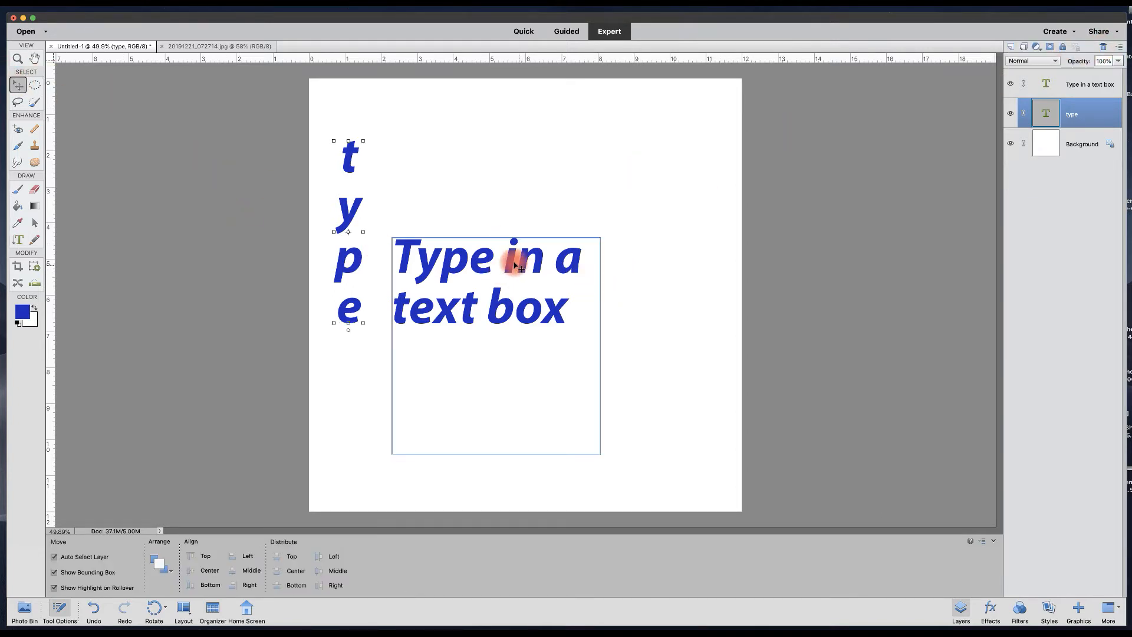
click(563, 303)
drag(522, 258, 613, 367)
Change the remaining "type" text to horizontal orientation and move it to the upper middle of the canvas
click(349, 224)
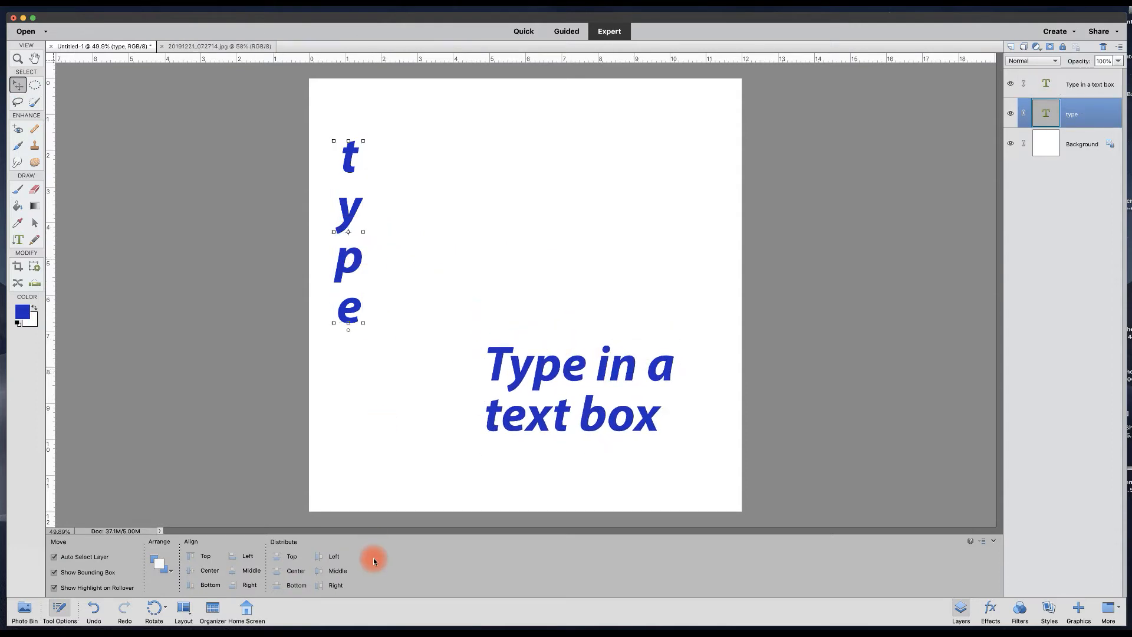
key(t)
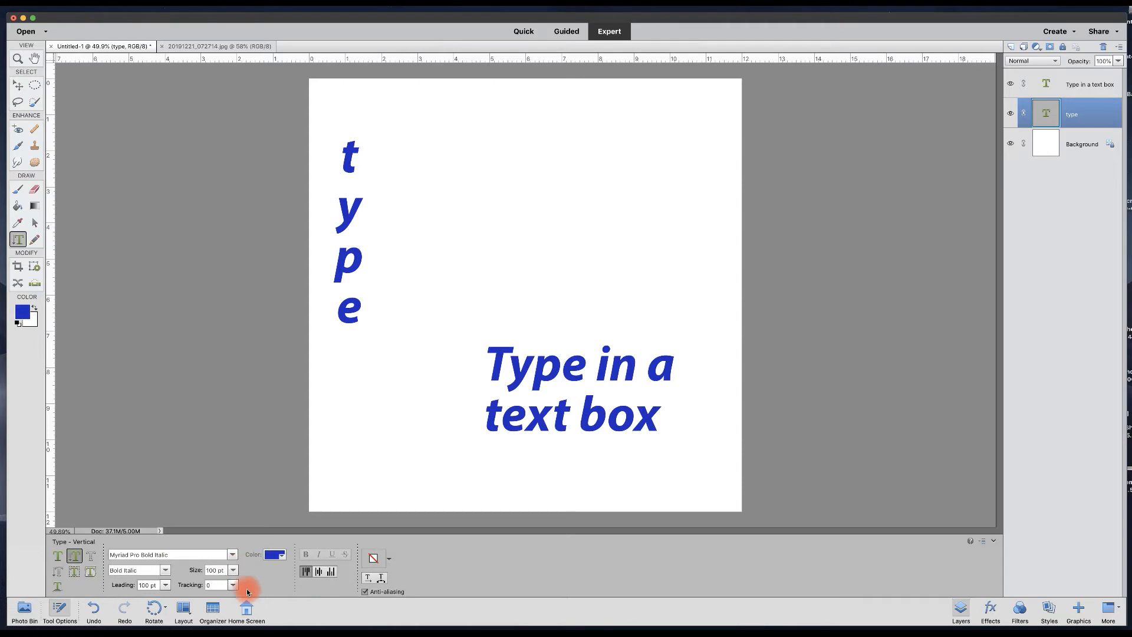
click(367, 578)
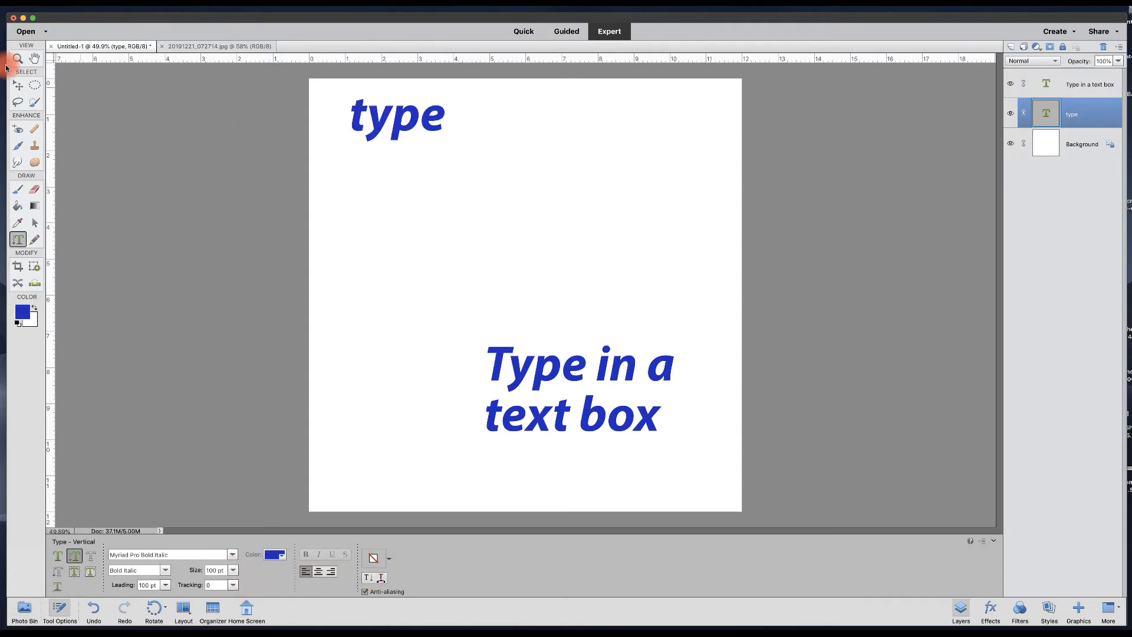
click(17, 85)
drag(413, 121, 523, 181)
key(t)
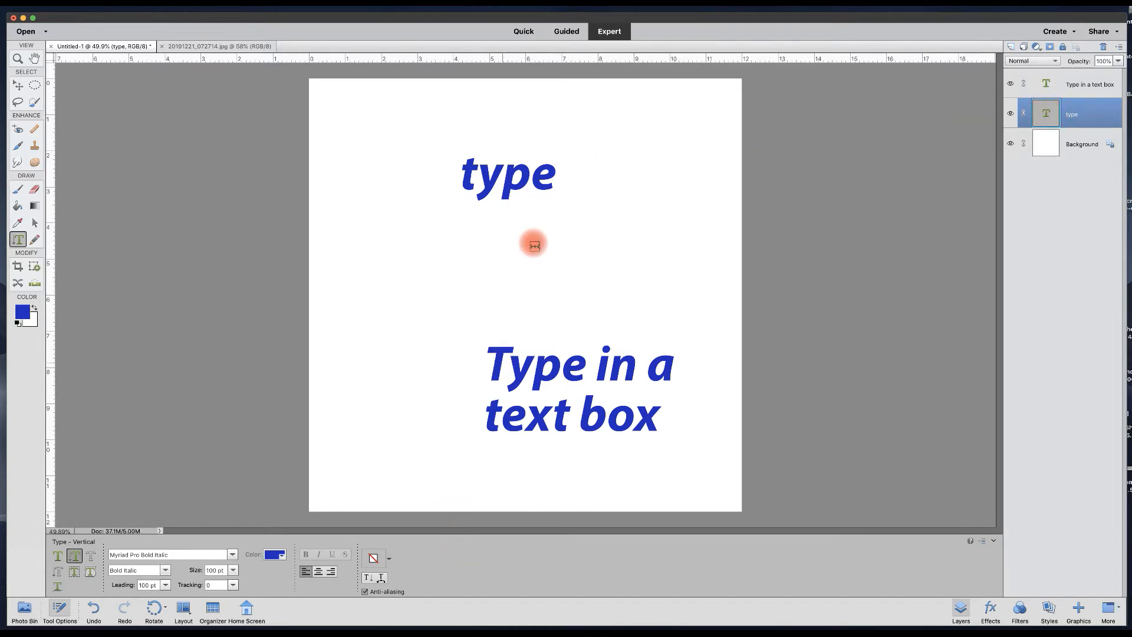
Try an Arc warp on the "type" text with bend +51, horizontal distortion -9 and vertical distortion -23
click(382, 580)
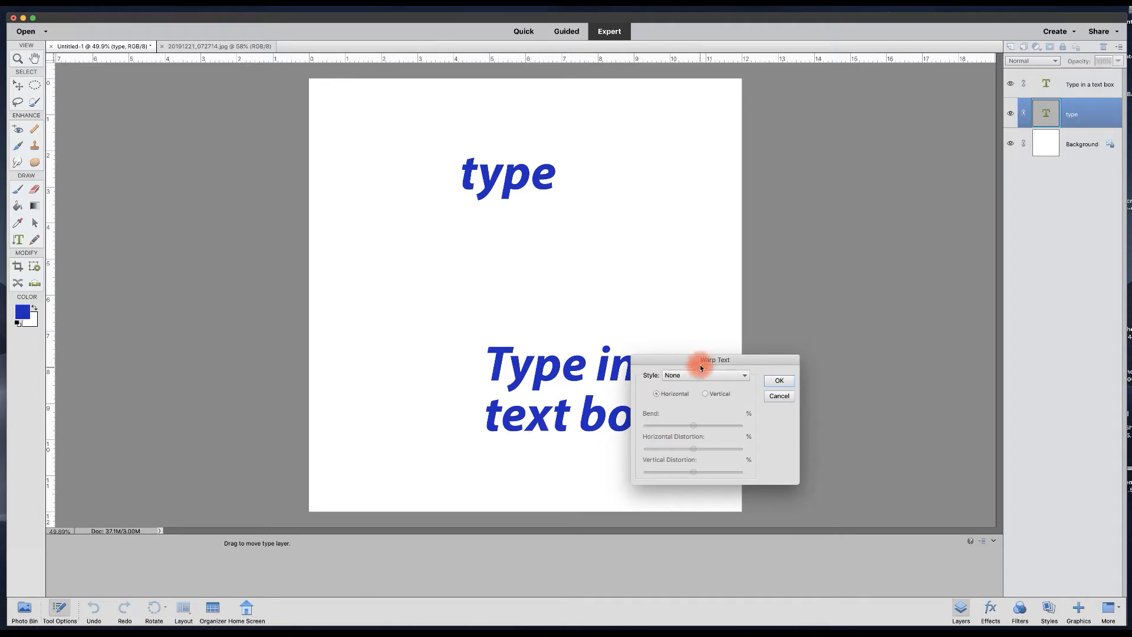
drag(701, 362, 715, 356)
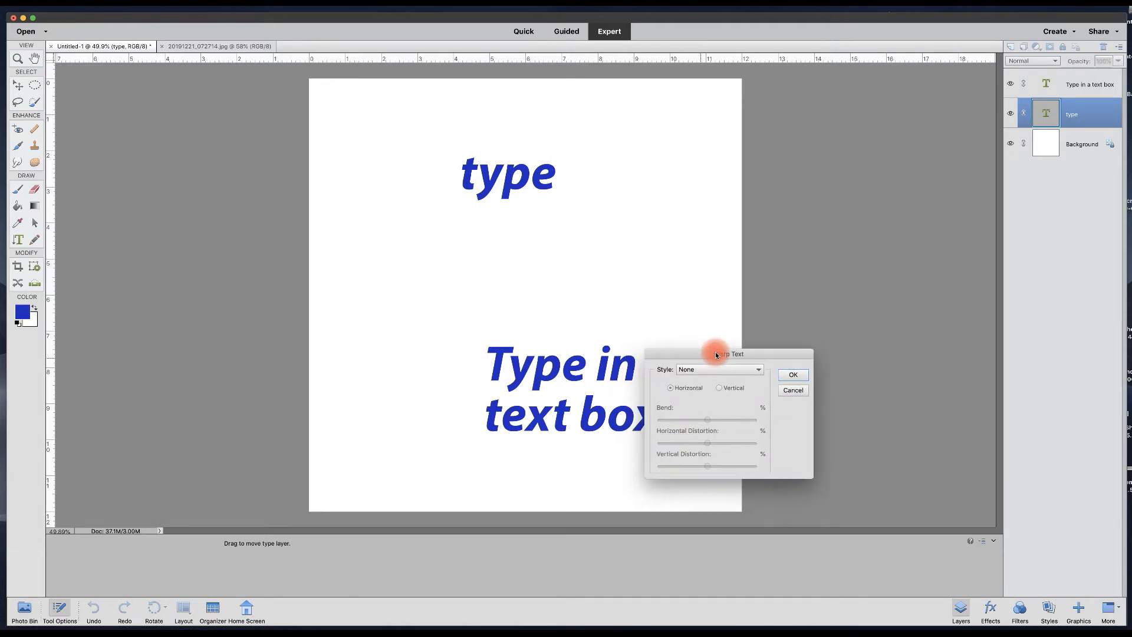
click(740, 370)
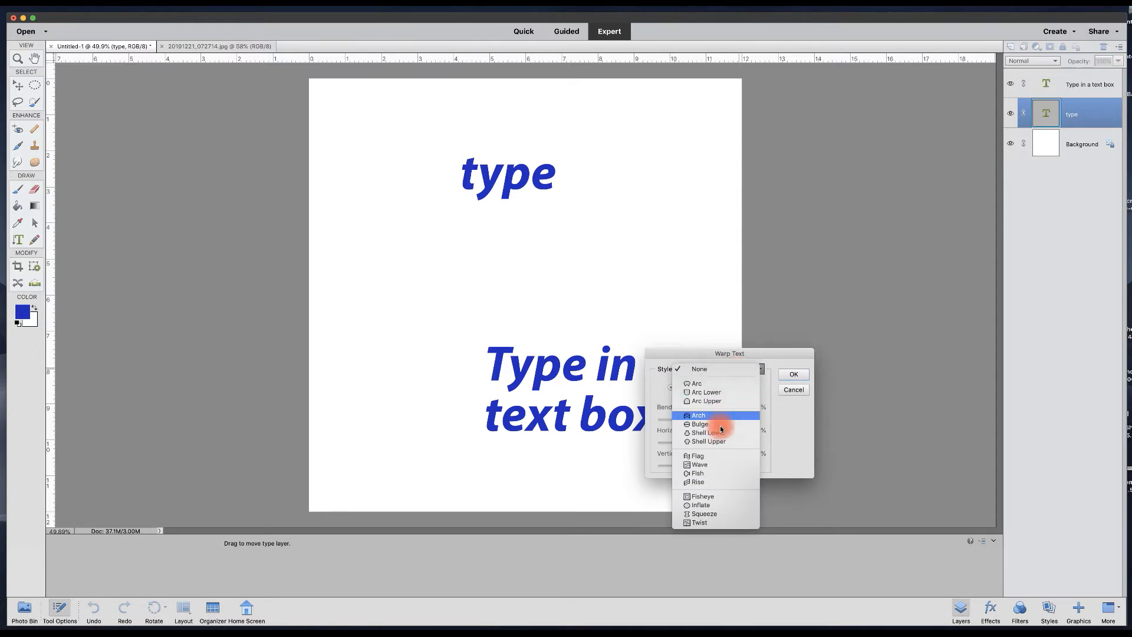
click(697, 384)
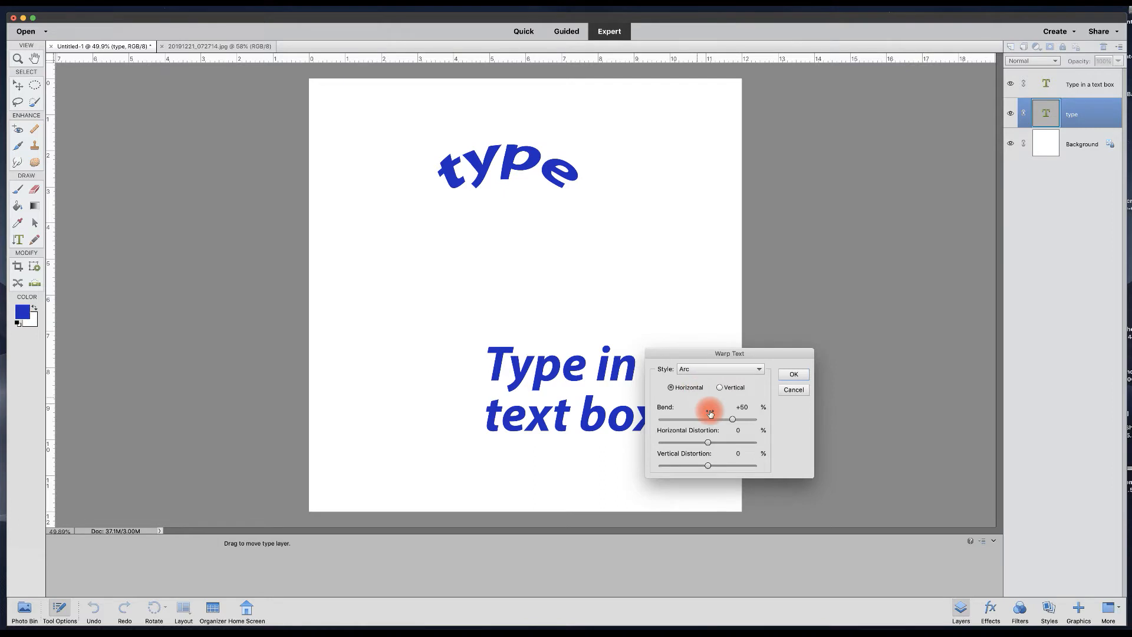
drag(731, 419, 696, 465)
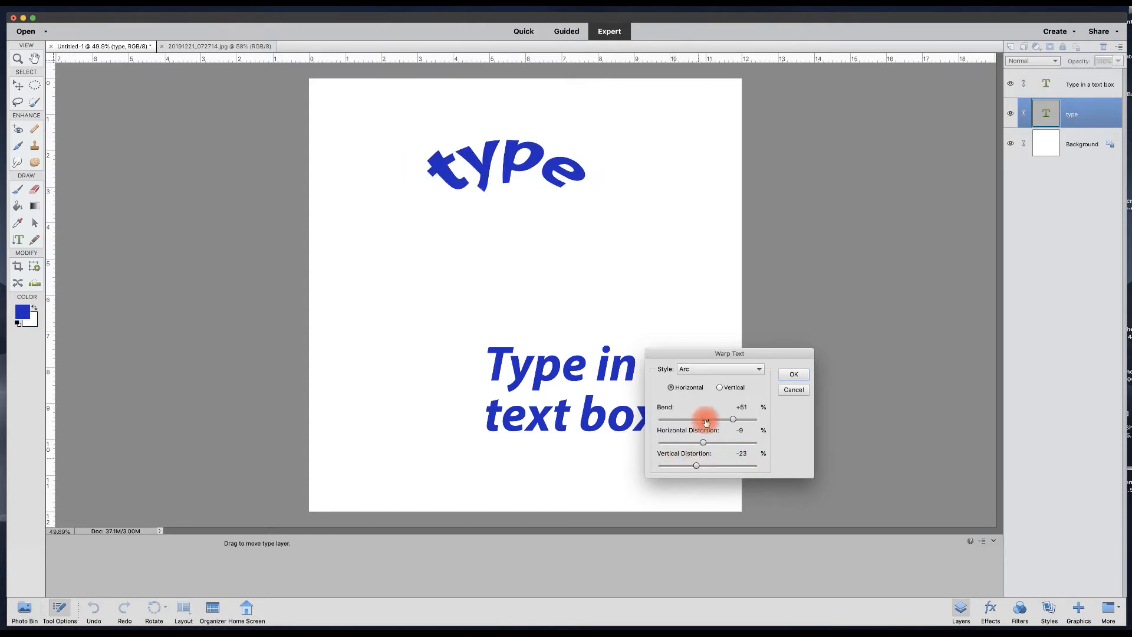
Try a Flag warp with bend +29, horizontal distortion -7 and vertical distortion -49, and cancel the text warp
click(736, 370)
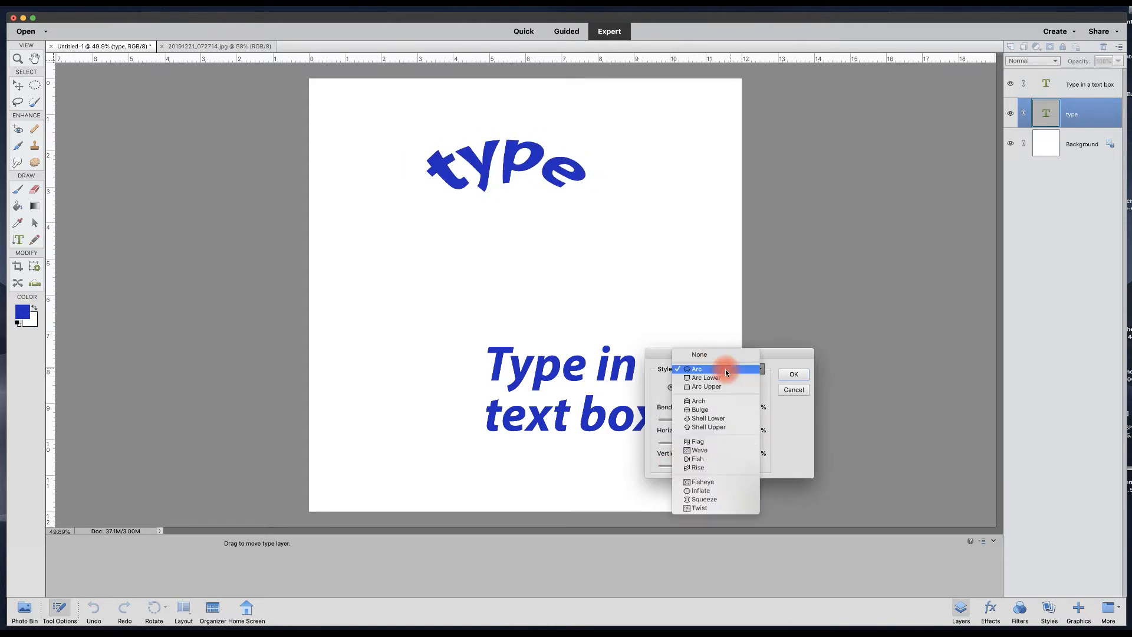
click(699, 442)
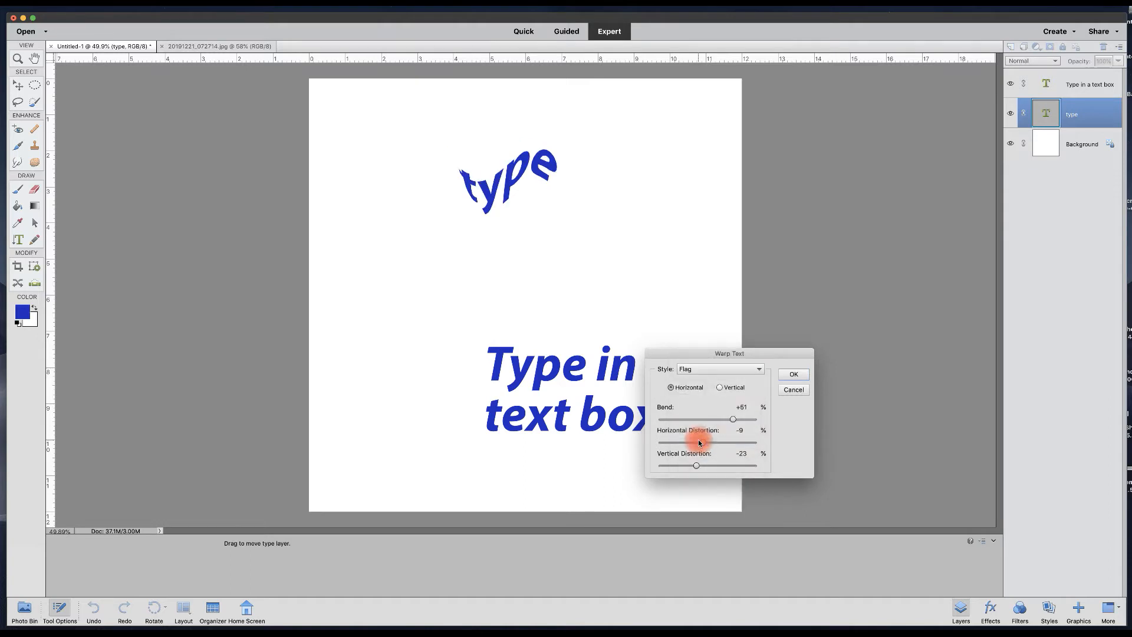
click(733, 421)
mouse_move(680, 422)
mouse_down()
mouse_move(734, 420)
mouse_move(705, 442)
mouse_move(736, 444)
mouse_move(662, 443)
mouse_move(716, 444)
mouse_move(702, 444)
mouse_up()
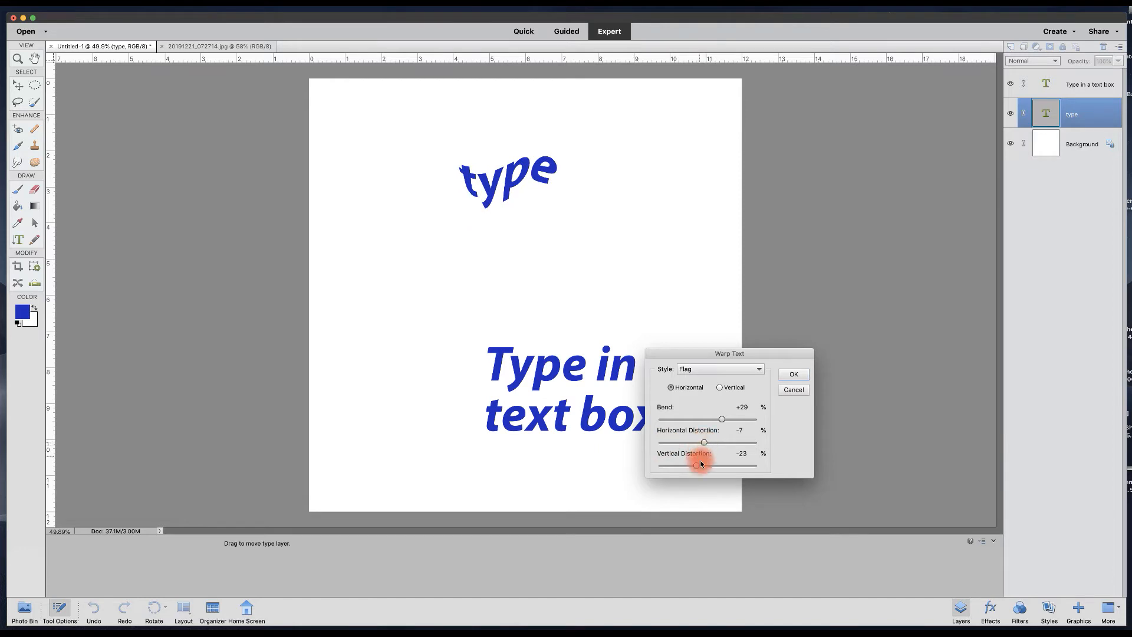
mouse_move(696, 467)
mouse_down()
mouse_move(725, 464)
mouse_move(683, 465)
mouse_up()
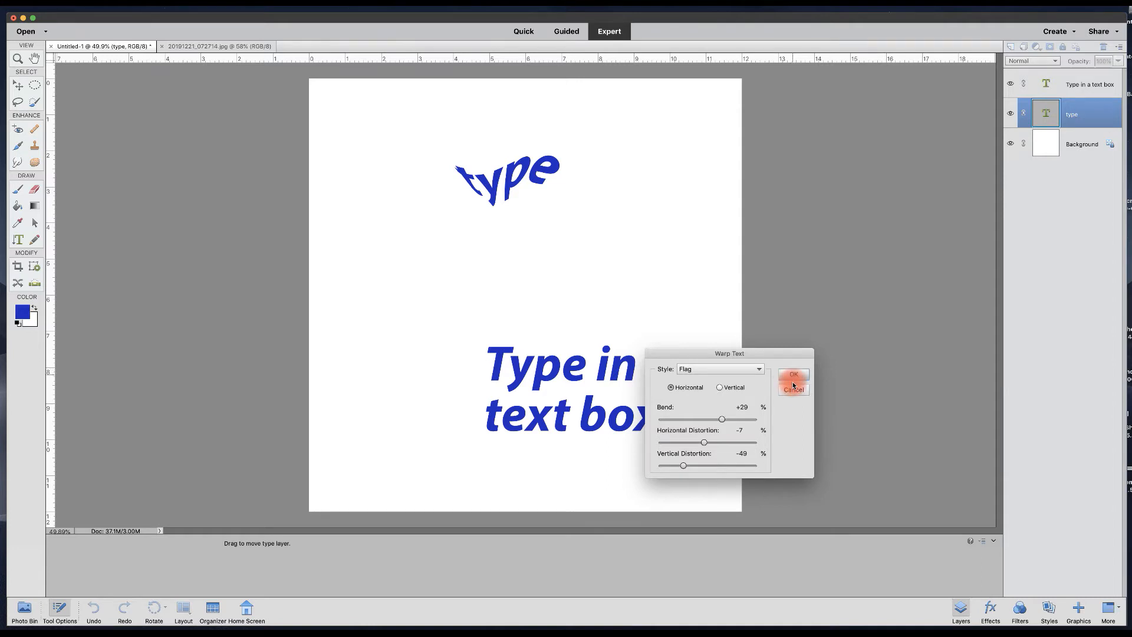
click(793, 391)
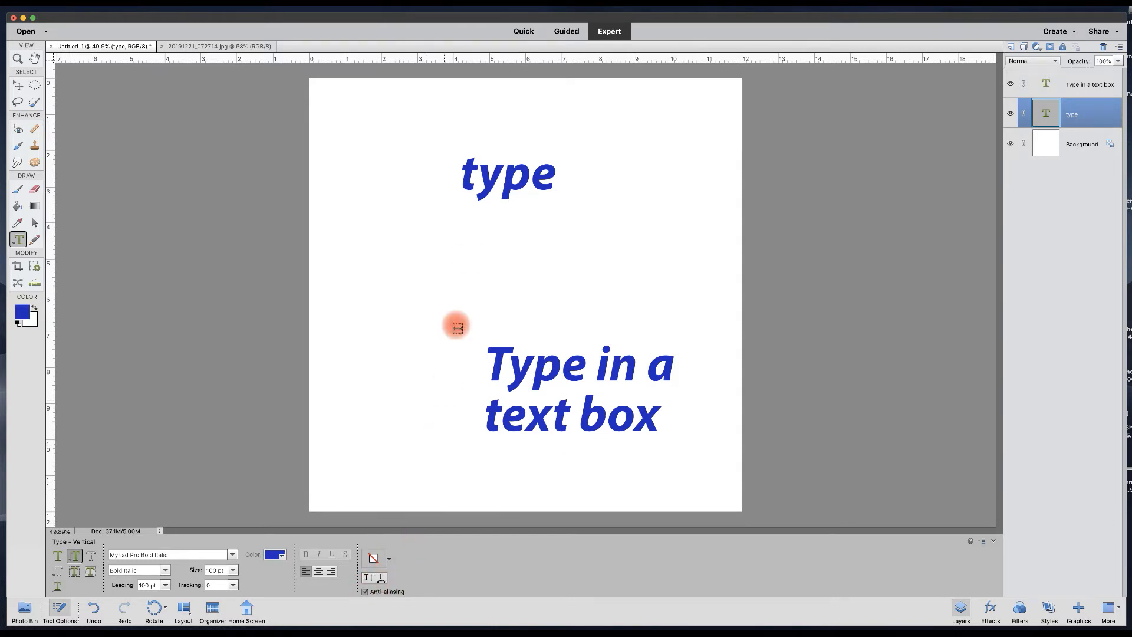
Turn anti-aliasing off for the "type" text, compare its letter edges up close, and turn anti-aliasing back on
drag(512, 159, 536, 187)
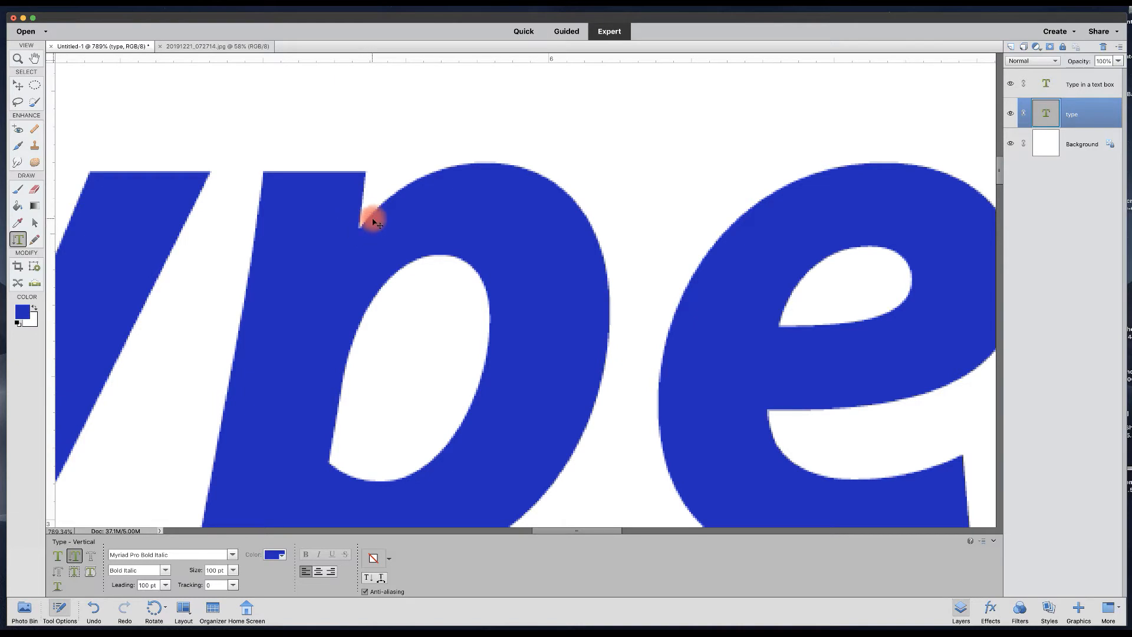
key(super+0)
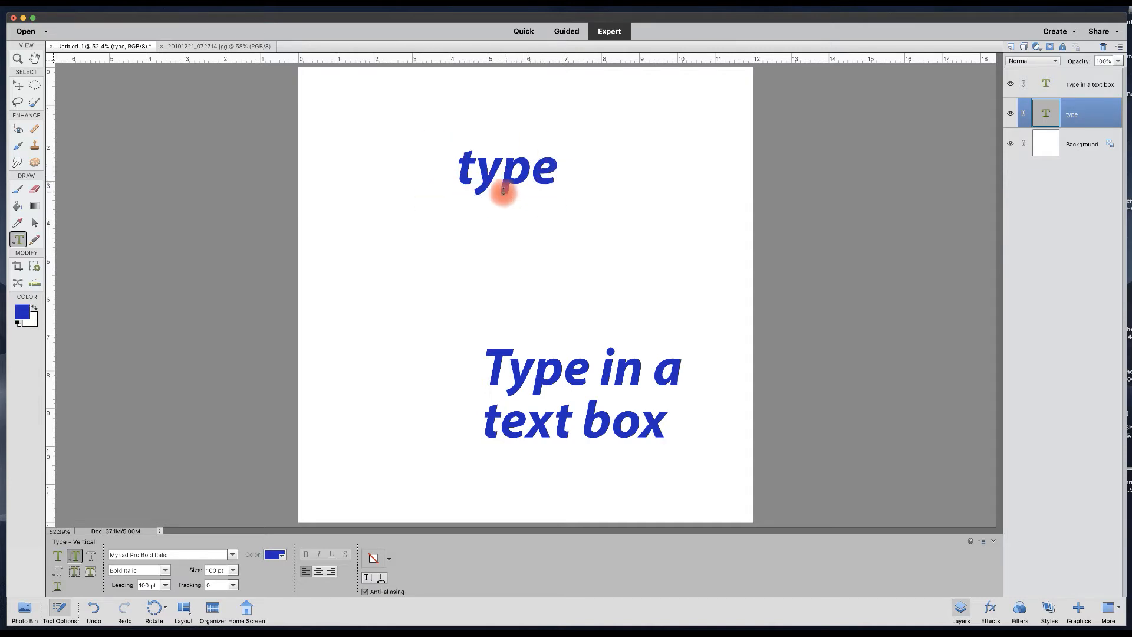
drag(505, 149, 532, 176)
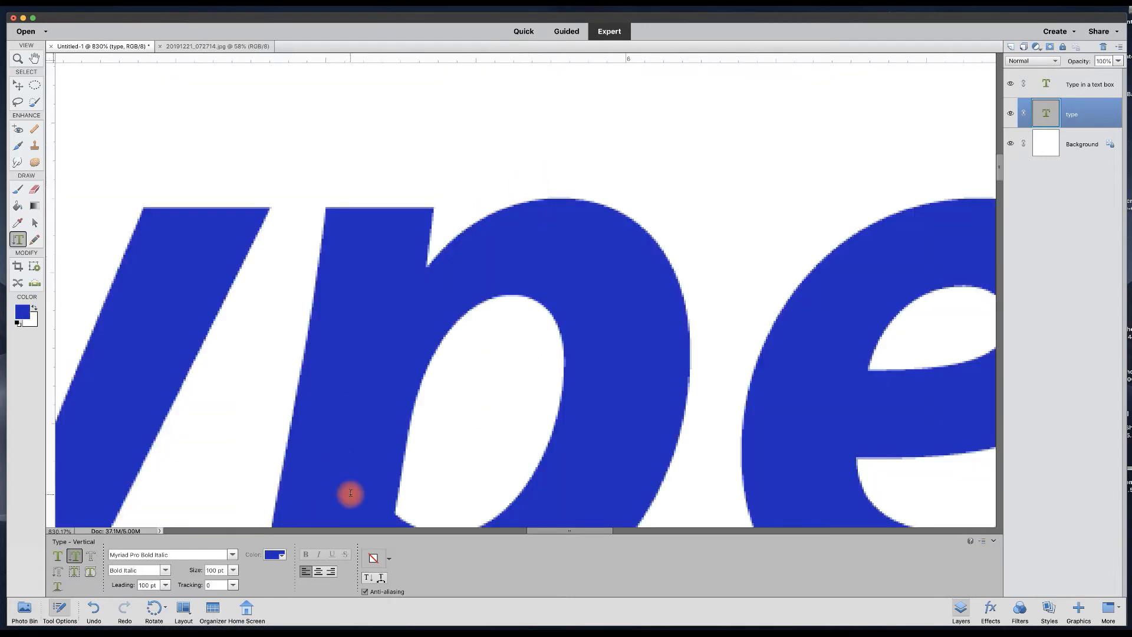
click(365, 591)
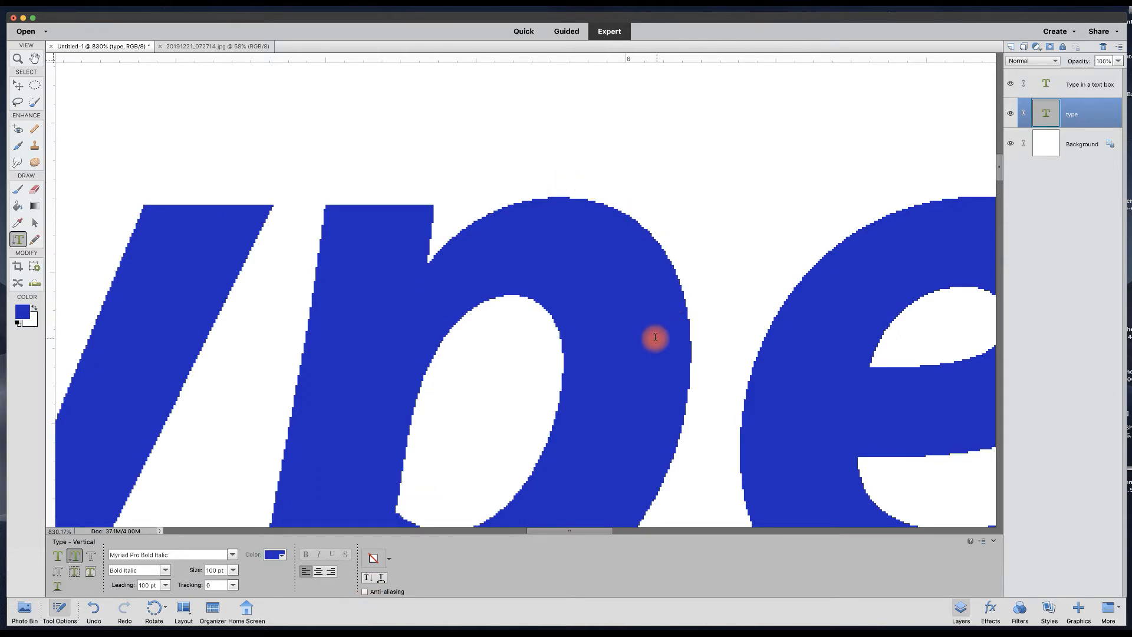
key(super+minus)
key(super+minus)
key(super+minus)
key(super+minus)
key(super+minus)
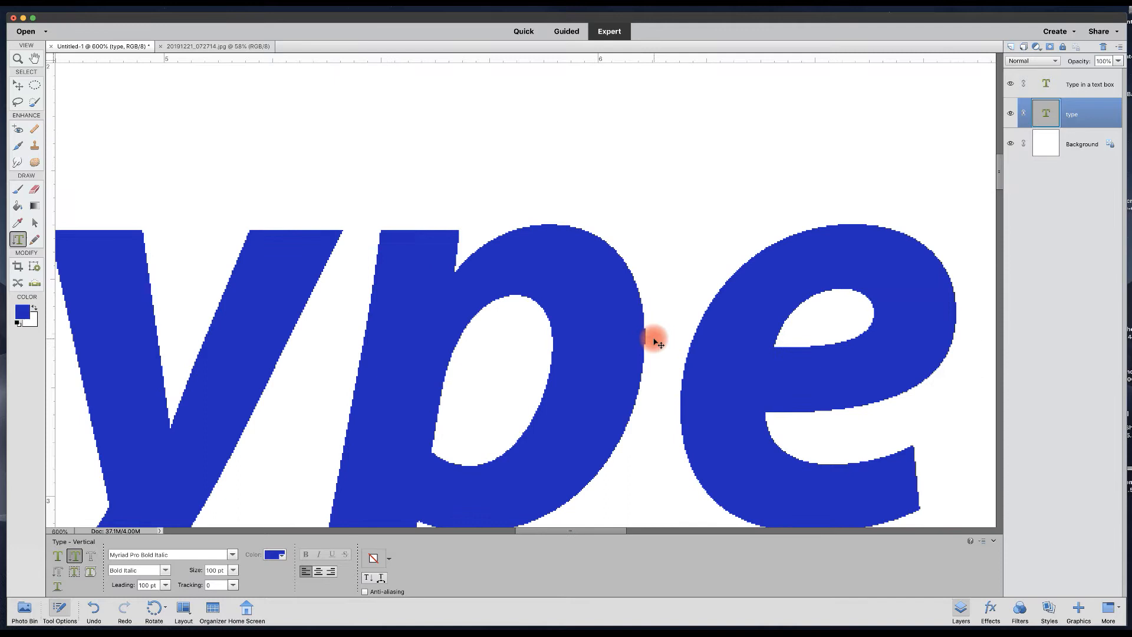
key(super+minus)
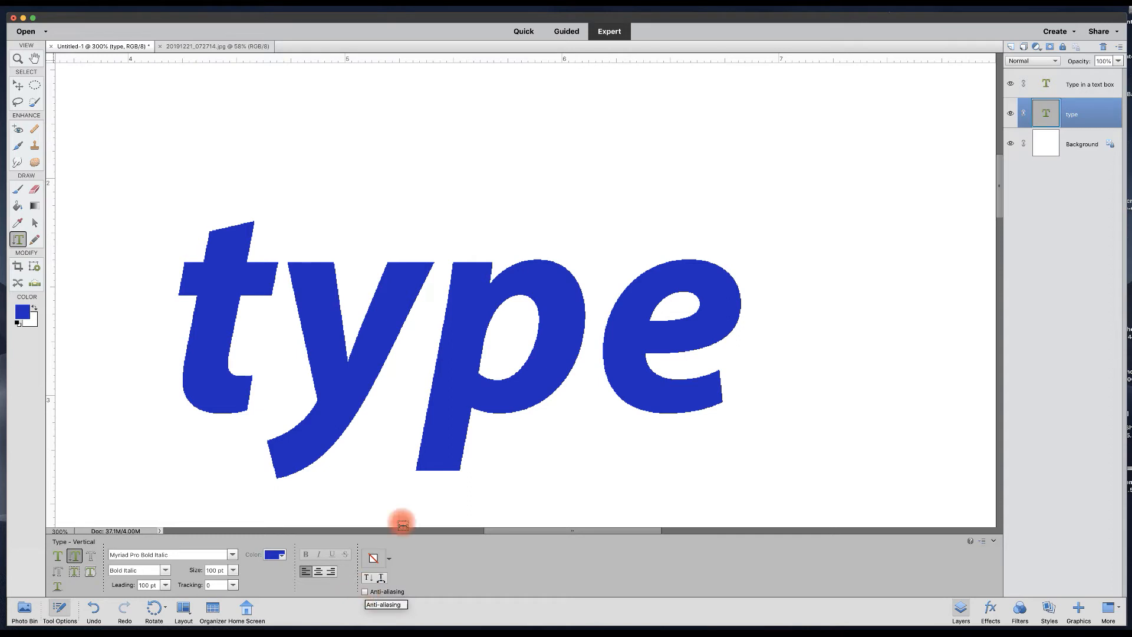
click(365, 592)
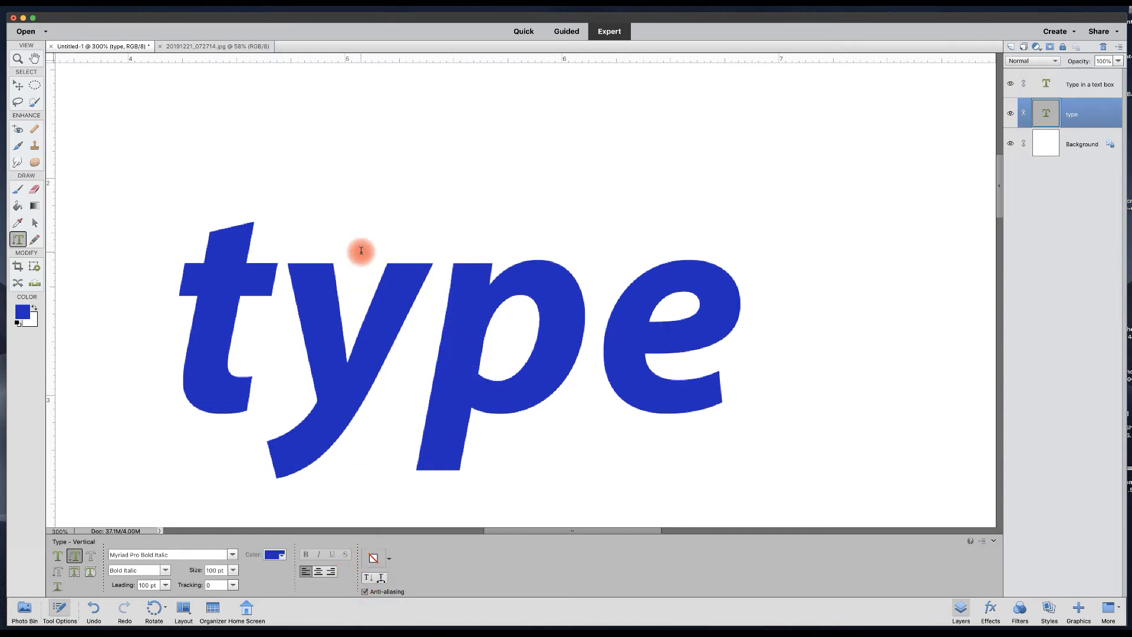
key(super+0)
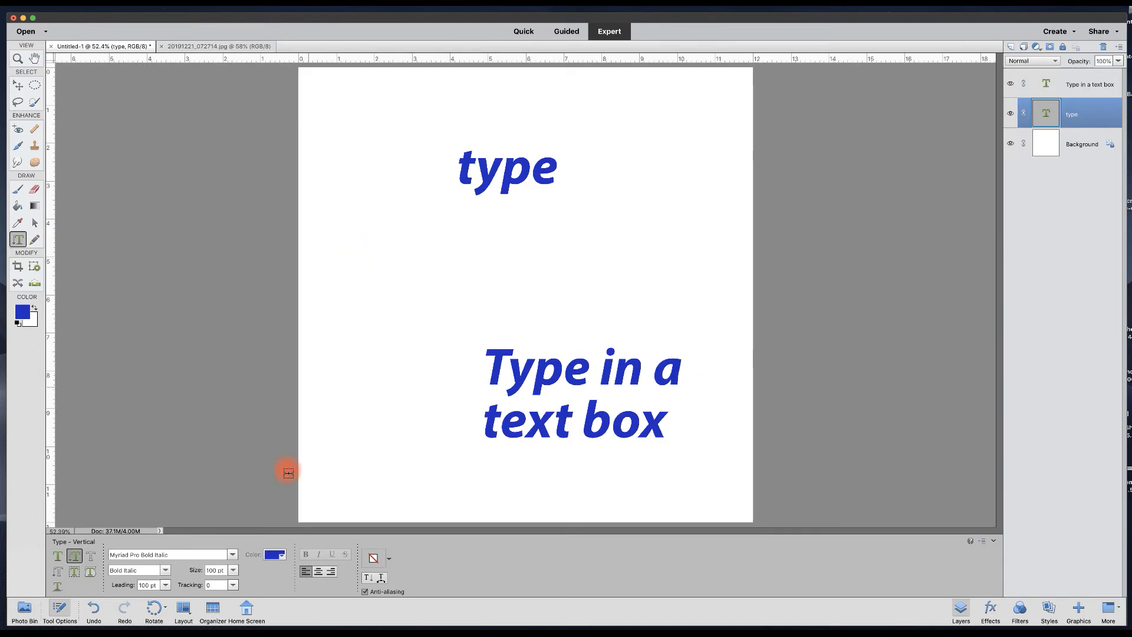
Delete both the "type" and "Type in a text box" layers, leaving only the background
shift+click(1046, 83)
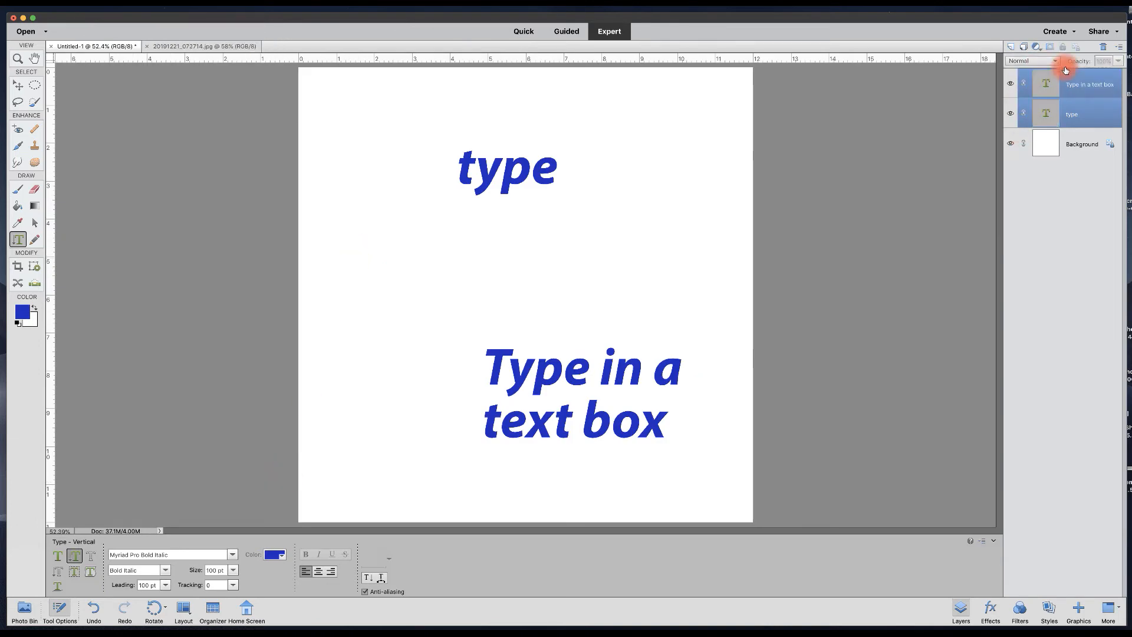
click(1103, 47)
click(629, 197)
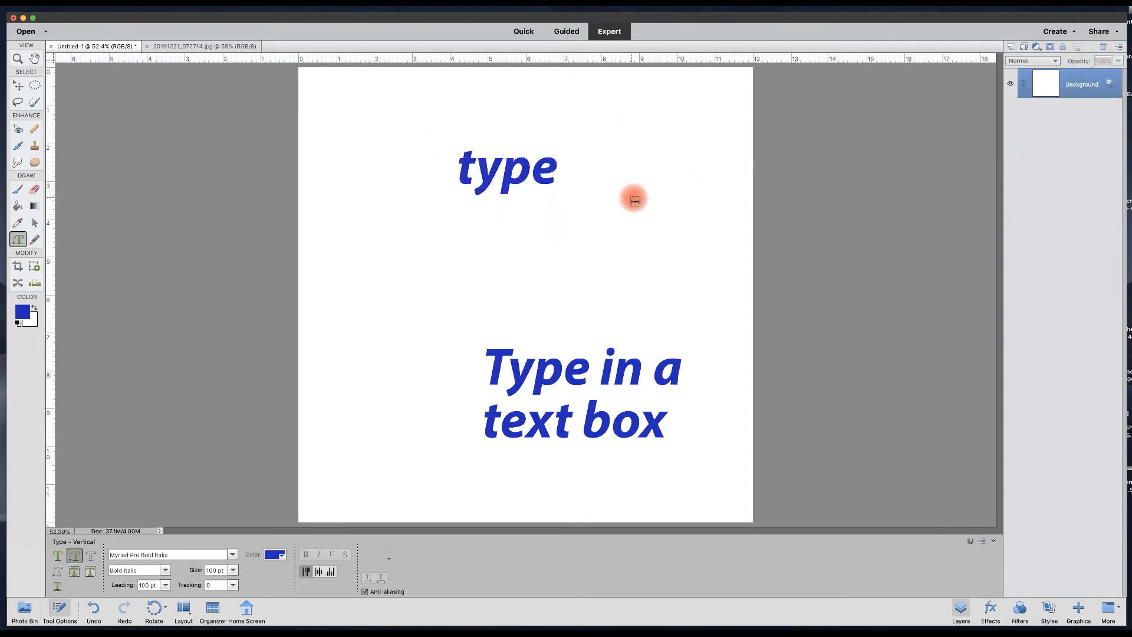
Draw an elliptical selection near the canvas centre and convert it to a text path with the Text on Selection tool
click(75, 572)
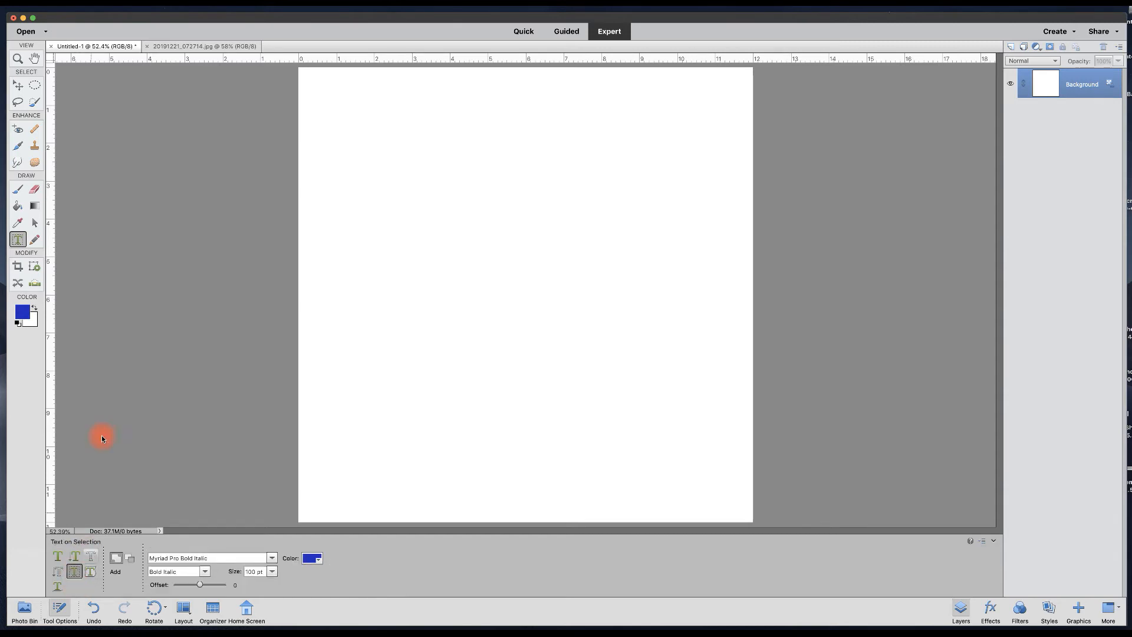
click(35, 85)
drag(405, 180, 627, 386)
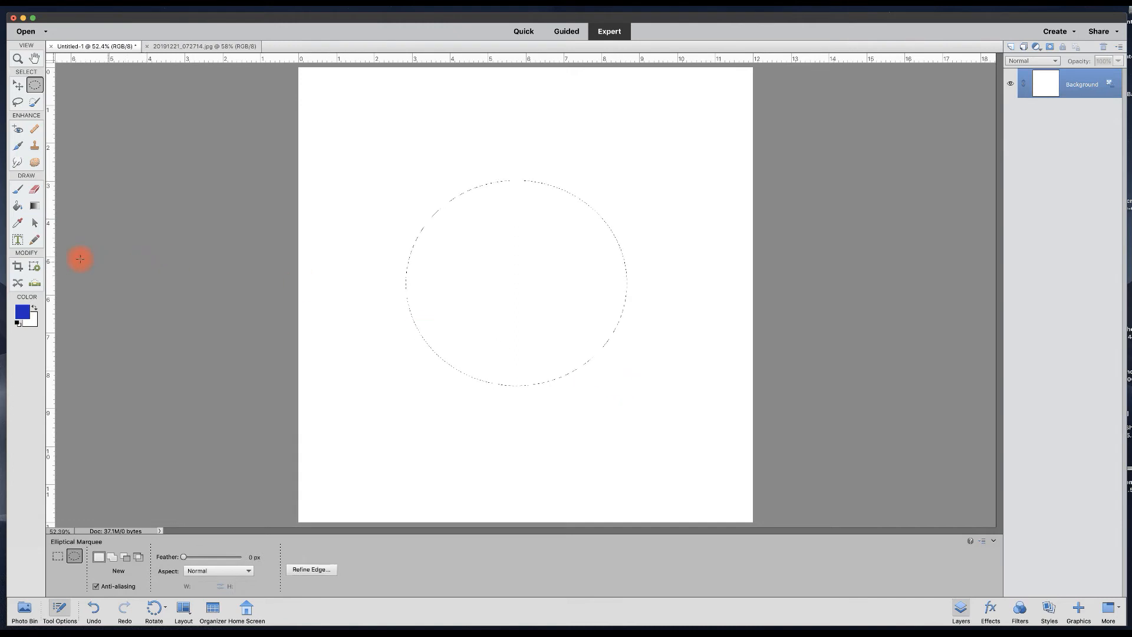
key(t)
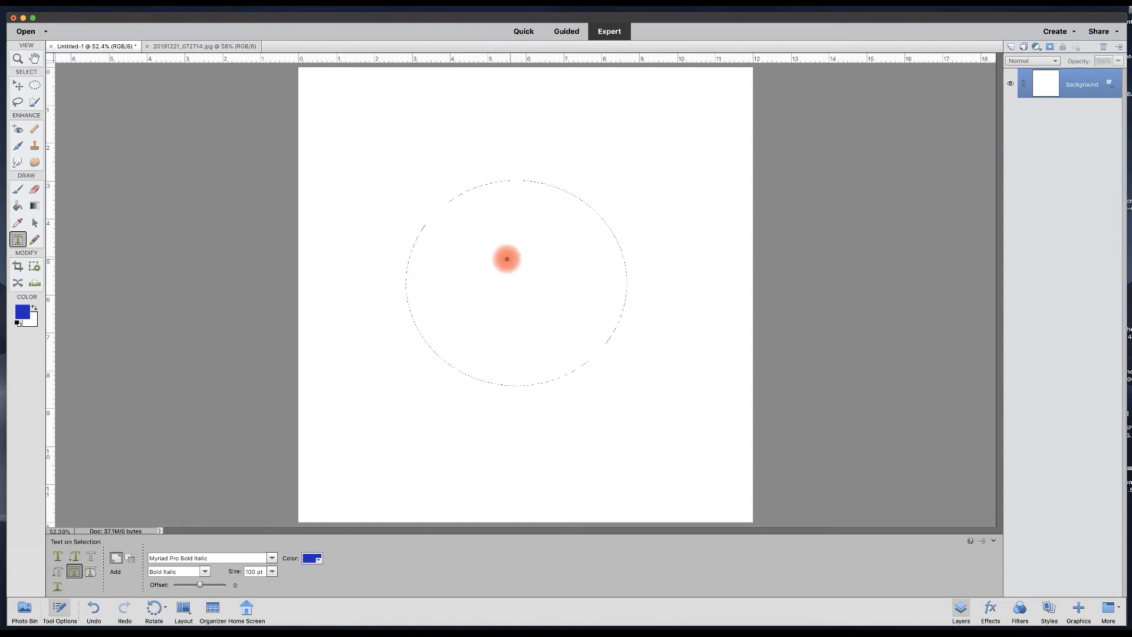
click(472, 263)
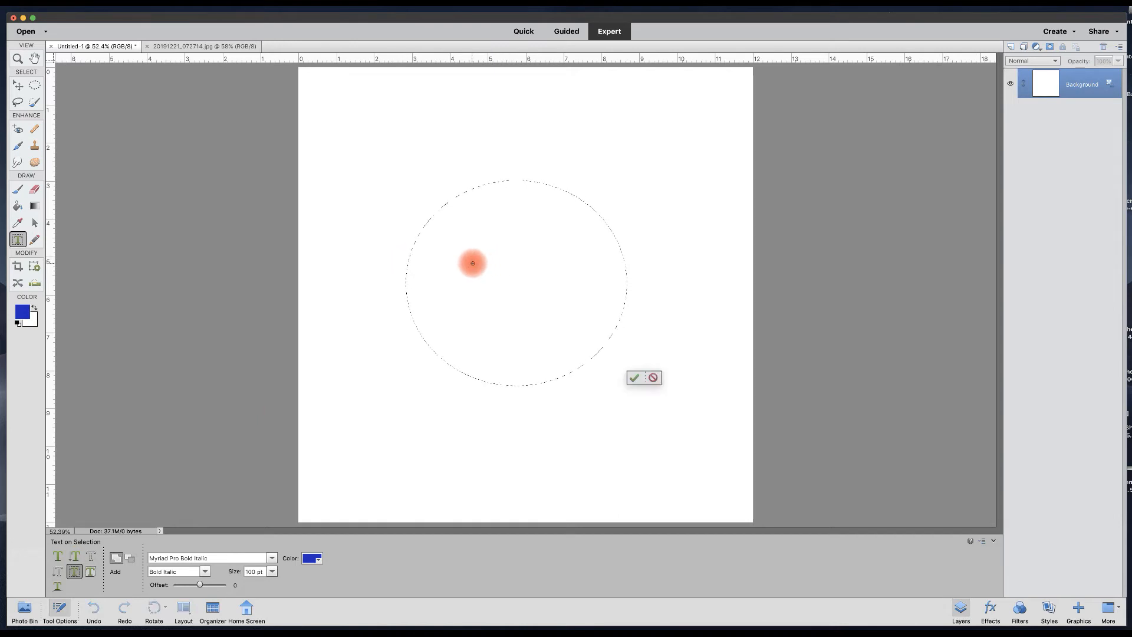
click(635, 379)
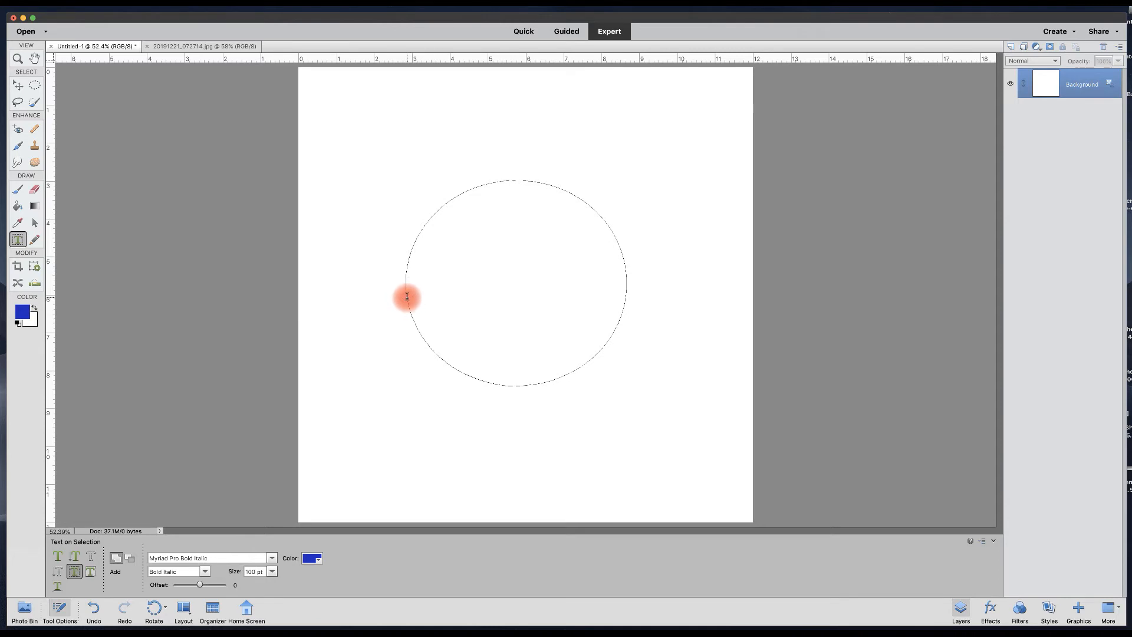
Add the text "type on a selection" along the ellipse, starting from its left side, and commit it
click(406, 297)
text(type on a)
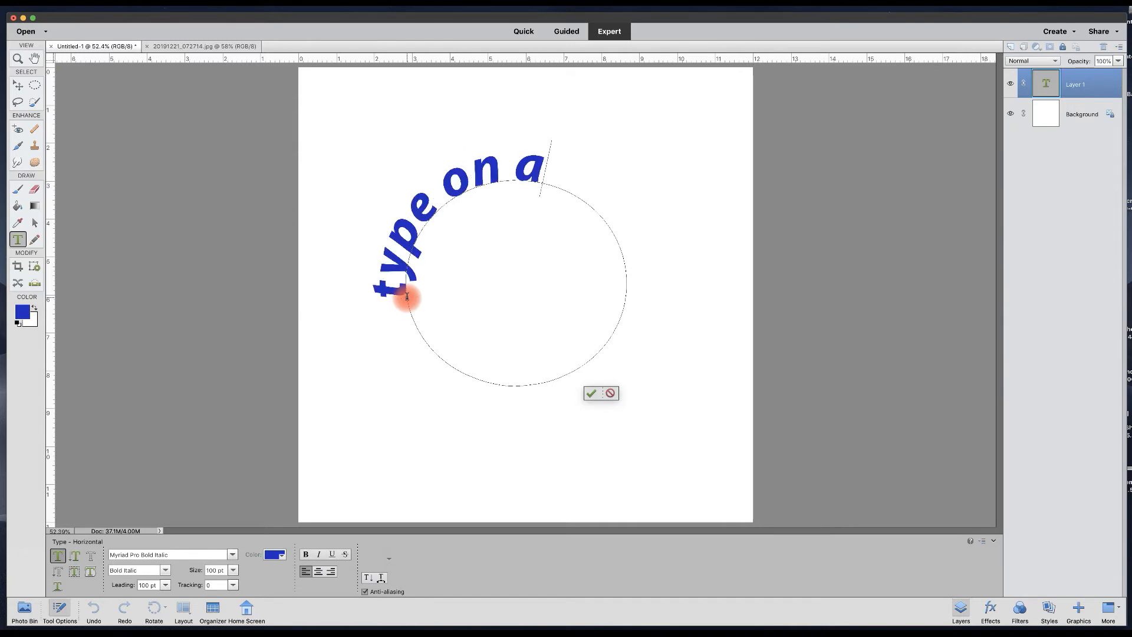
text( sele)
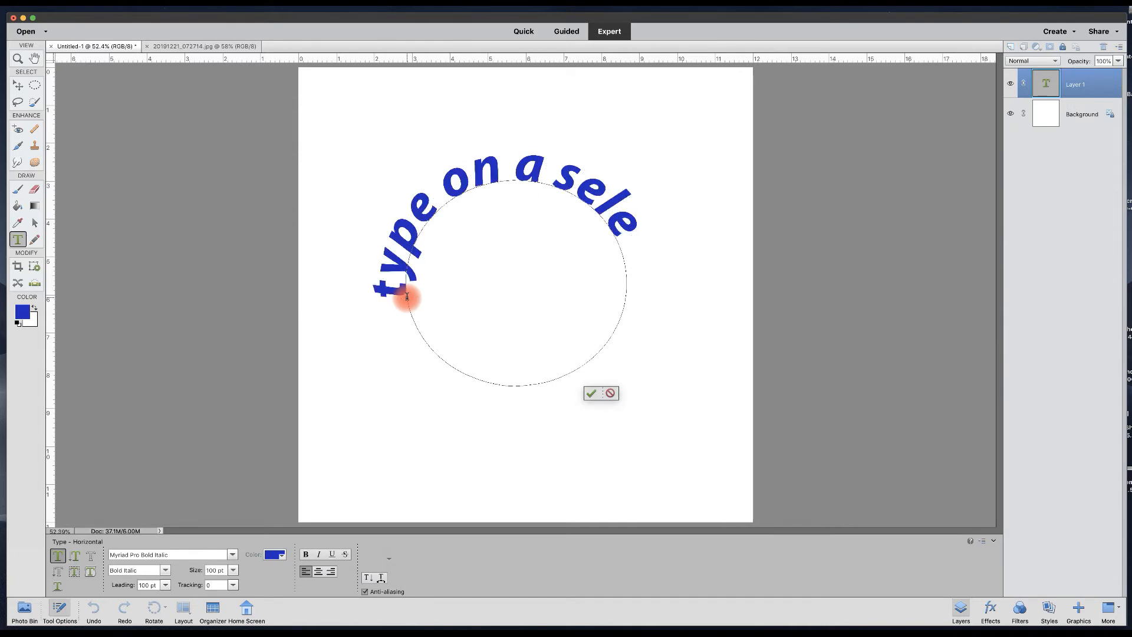
text(ction)
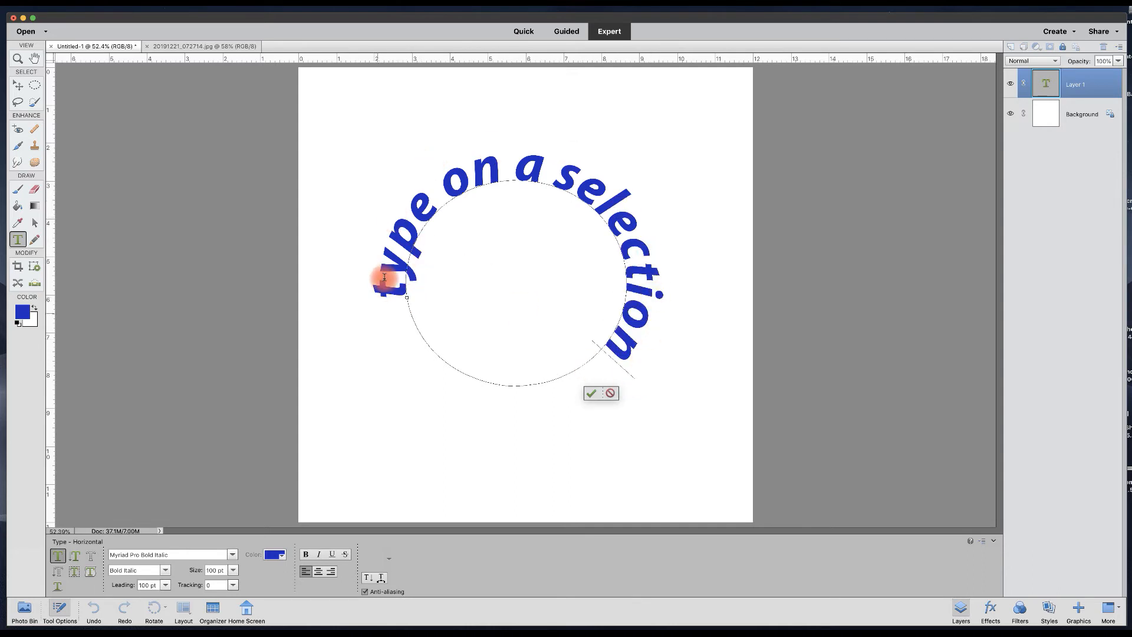
click(591, 394)
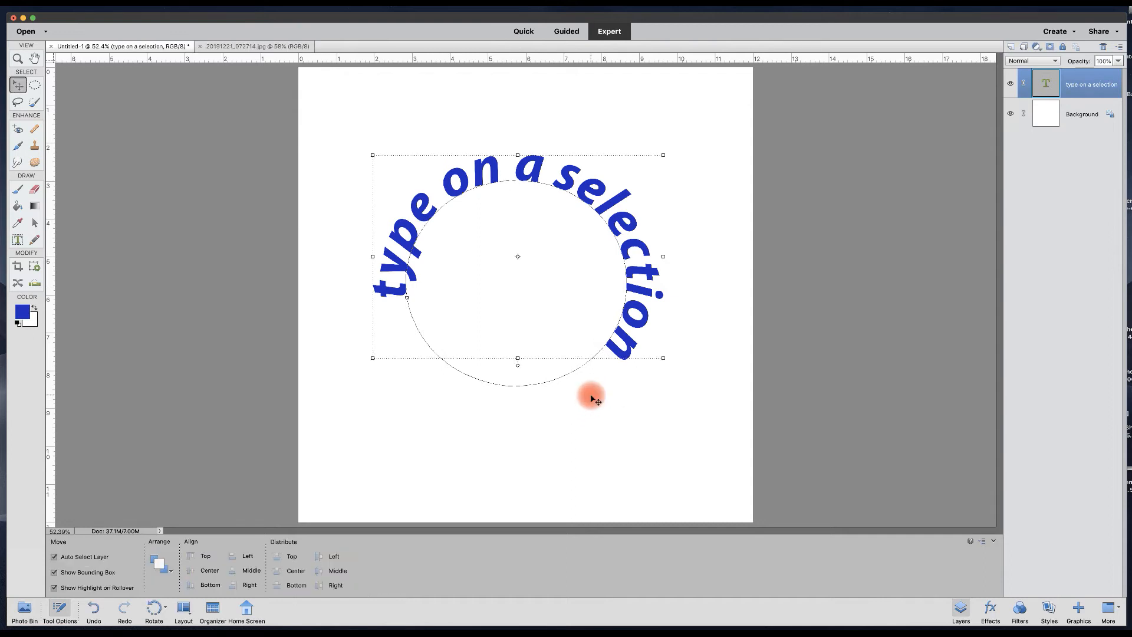
Slide the start and end points of the "type on a selection" text to the ellipse's lower left and lower right with the Shape Selection tool
click(35, 223)
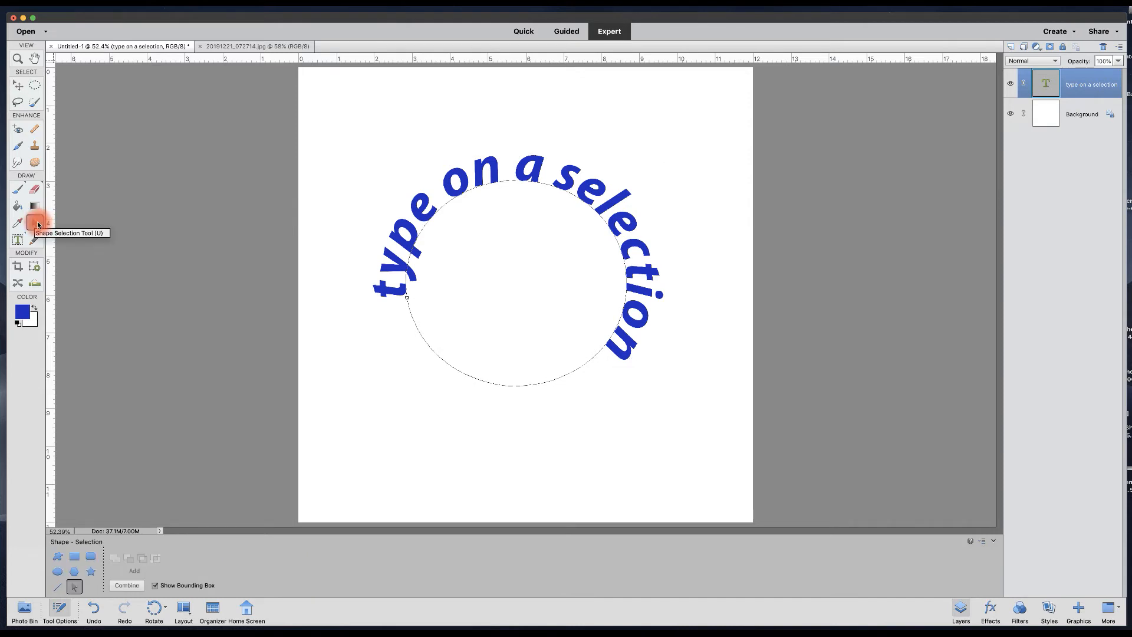
click(59, 556)
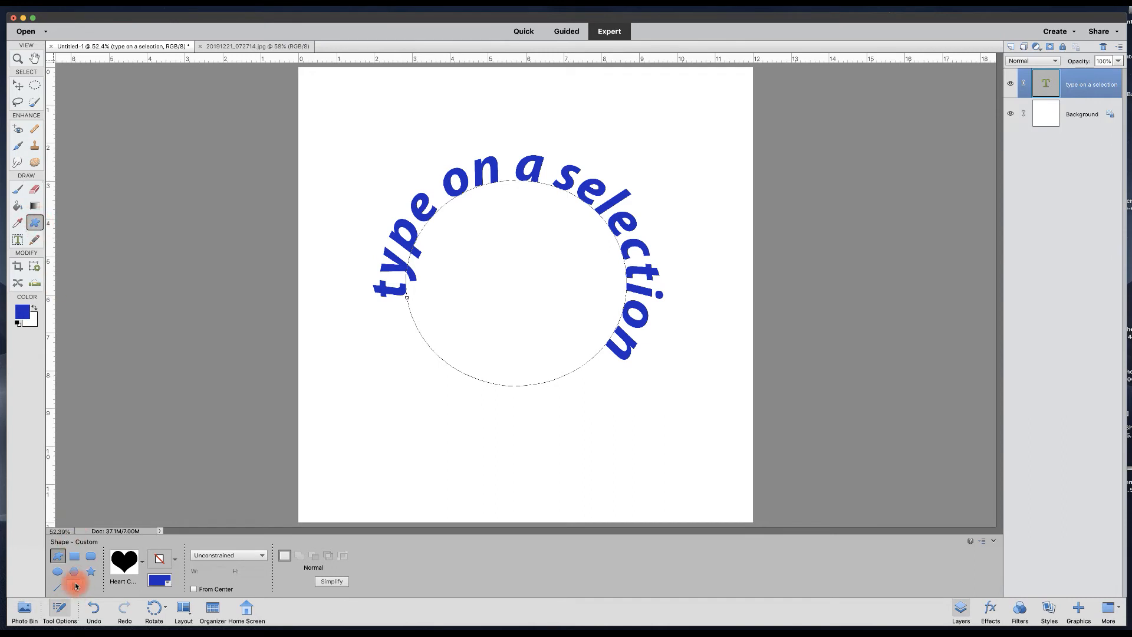
click(74, 587)
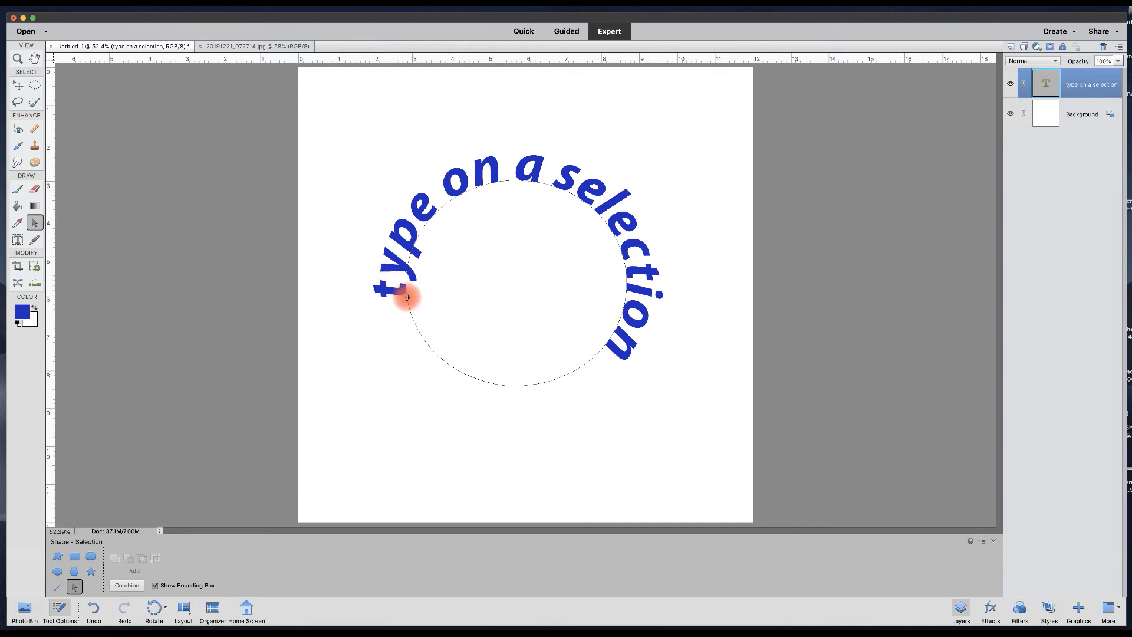
drag(407, 297, 466, 387)
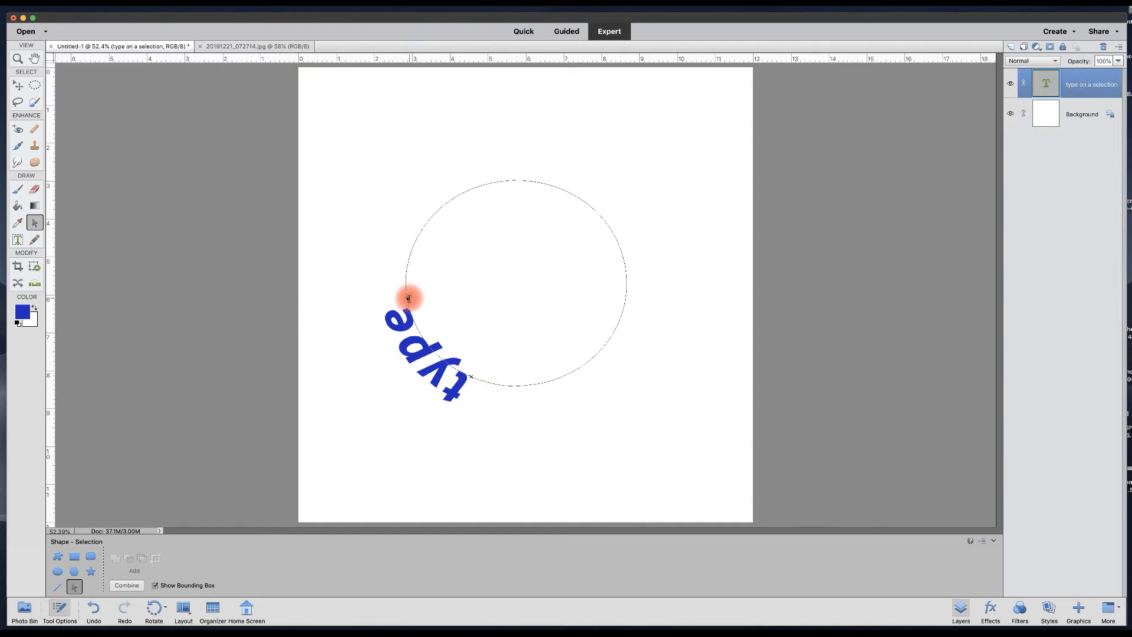
mouse_move(406, 298)
mouse_down()
mouse_move(412, 258)
mouse_move(458, 202)
mouse_move(535, 189)
mouse_move(596, 230)
mouse_move(627, 299)
mouse_move(606, 297)
mouse_move(649, 292)
mouse_up()
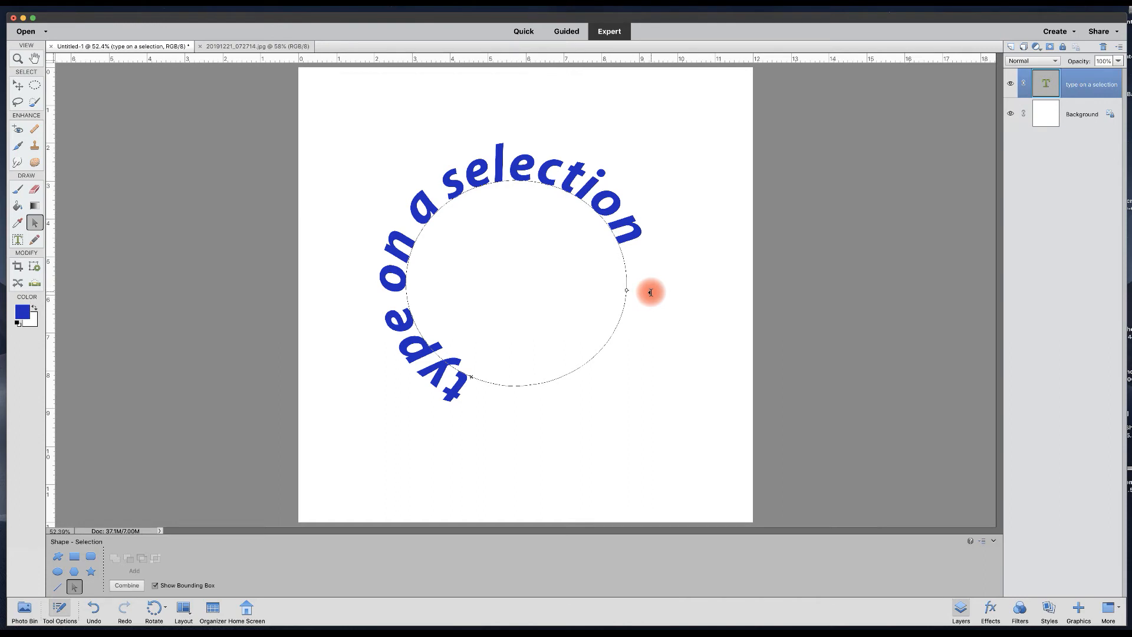
mouse_move(650, 292)
mouse_down()
mouse_move(591, 293)
mouse_move(649, 290)
mouse_move(649, 354)
mouse_move(612, 404)
mouse_up()
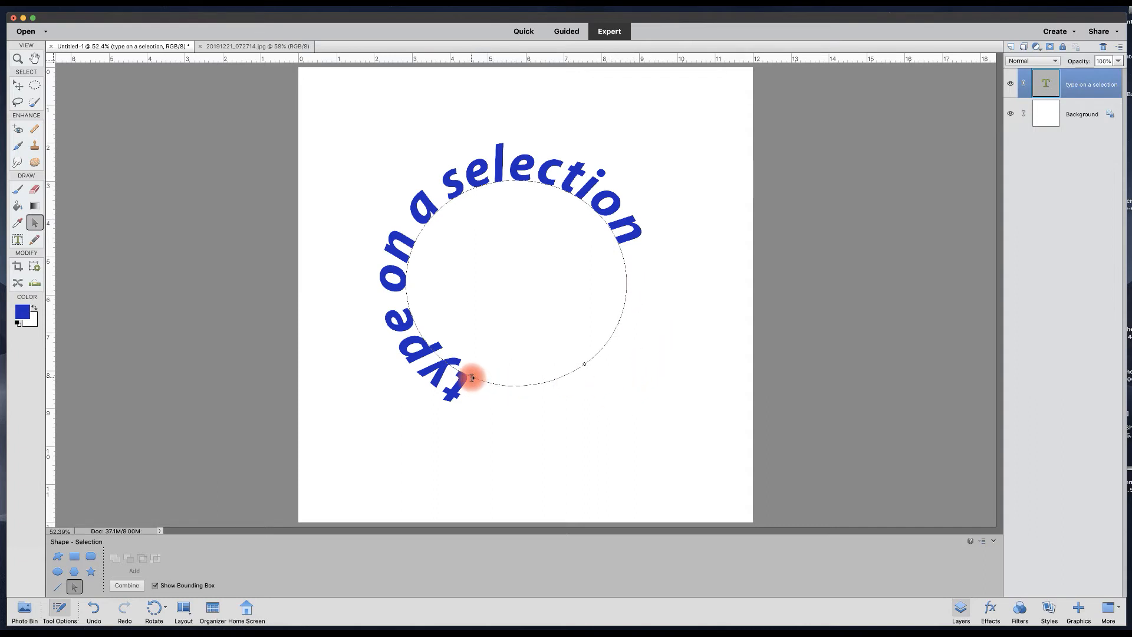
Flip the text between the inside and outside of the ellipse, leaving it outside and starting at the ellipse's lower left
drag(465, 376, 413, 320)
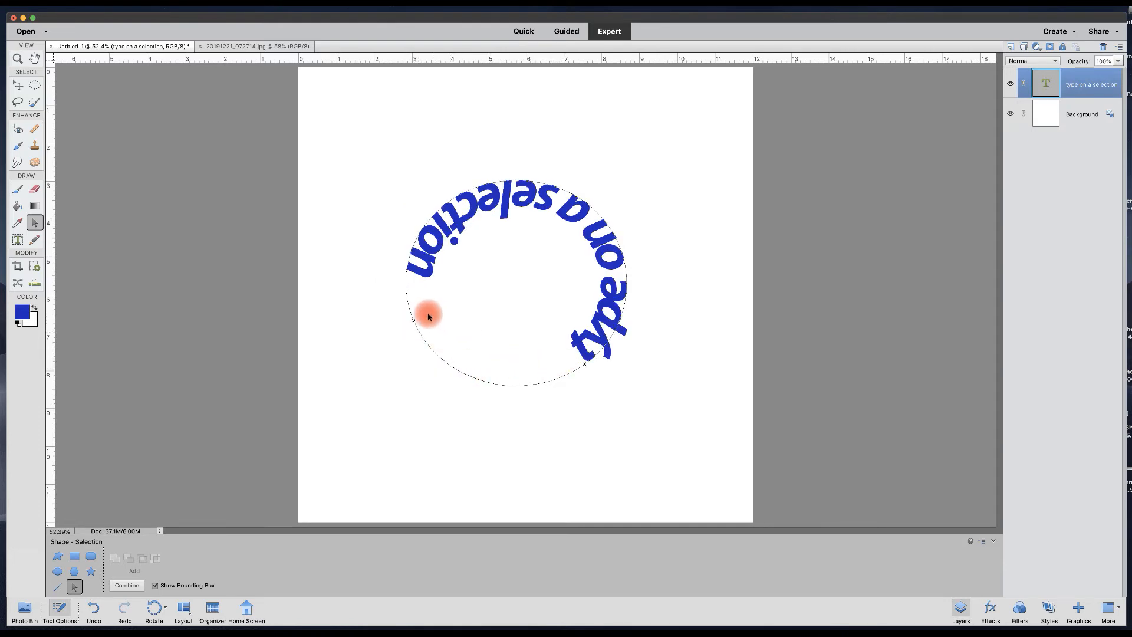
mouse_move(412, 321)
mouse_down()
mouse_move(373, 320)
mouse_move(405, 316)
mouse_move(411, 332)
mouse_up()
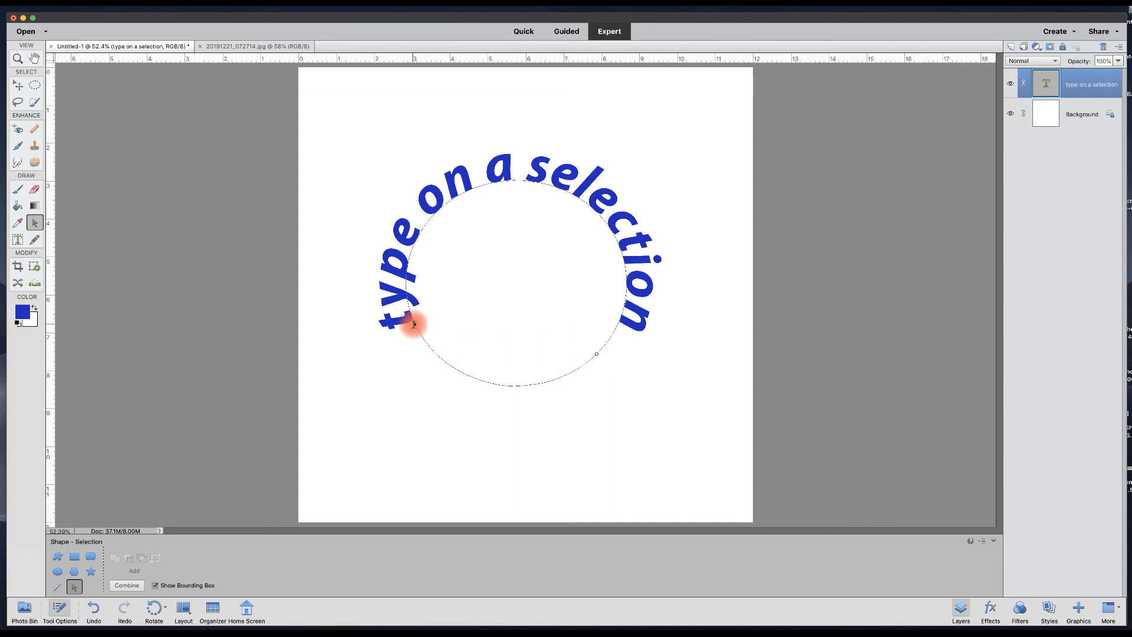
drag(415, 331, 385, 374)
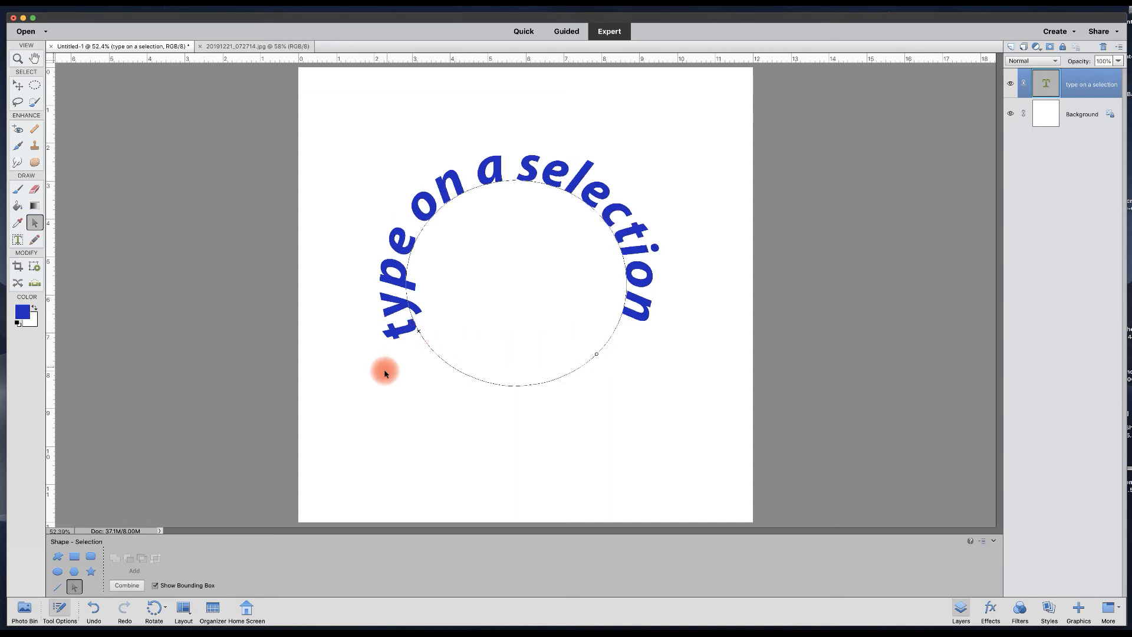
drag(417, 329, 463, 330)
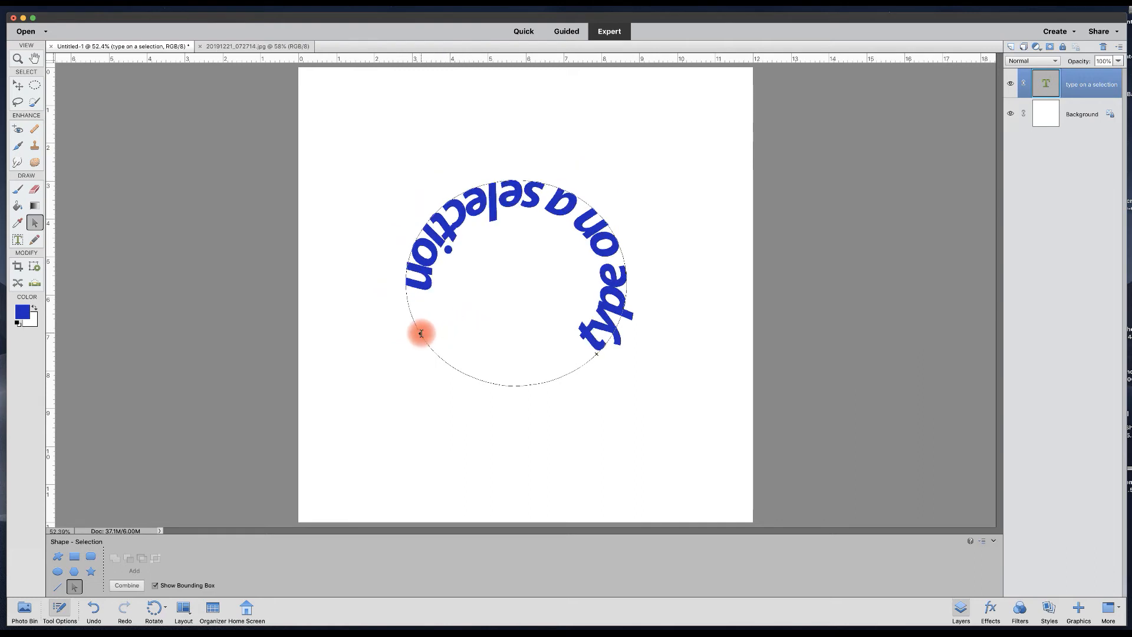
drag(596, 352, 609, 366)
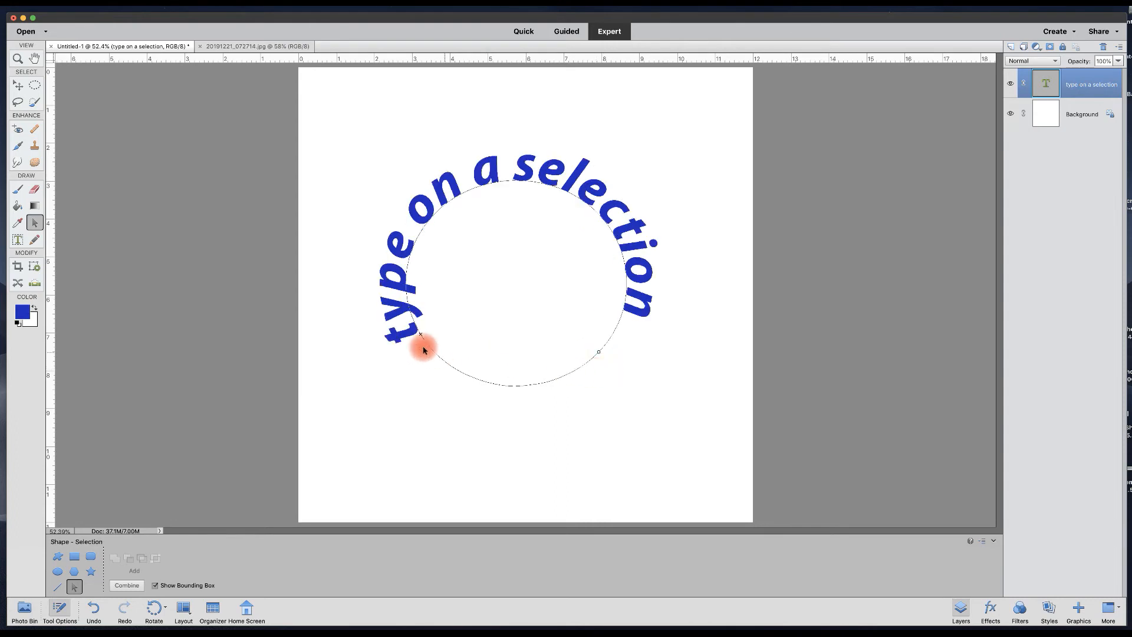
mouse_move(419, 333)
mouse_down()
mouse_move(409, 314)
mouse_move(409, 327)
mouse_up()
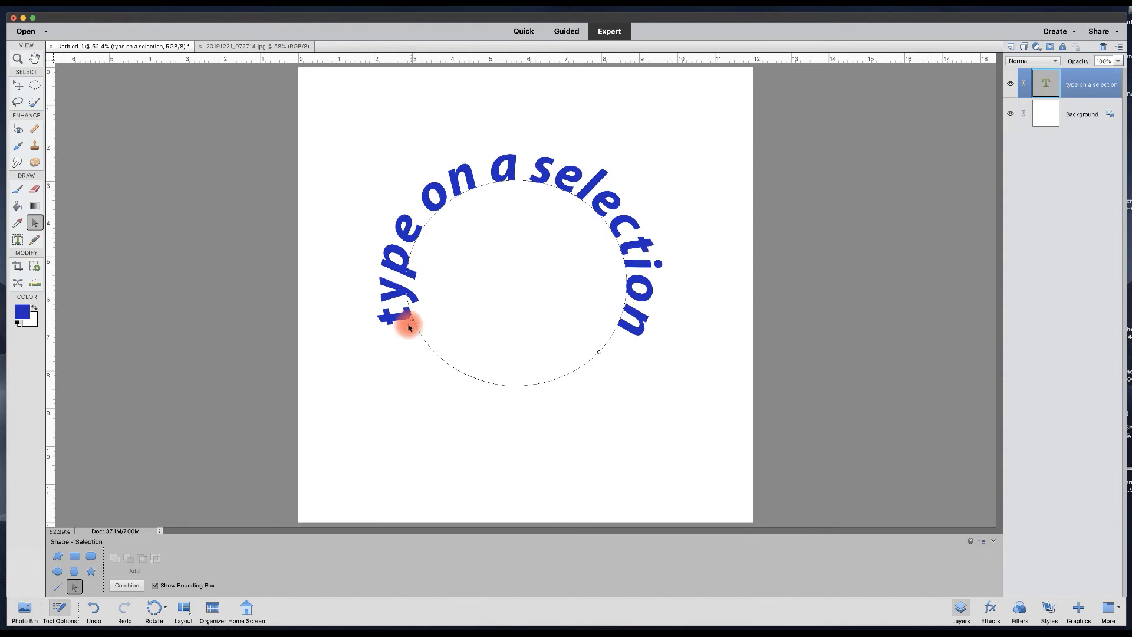
Delete the "type on a selection" layer, leaving only the background
click(72, 572)
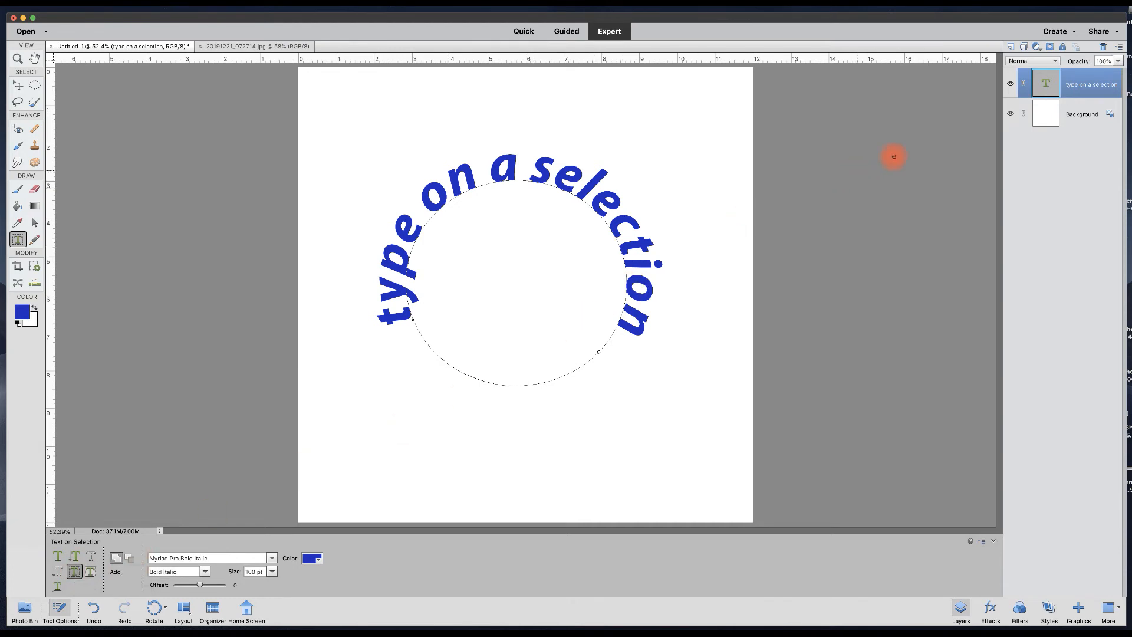
click(1102, 51)
click(636, 190)
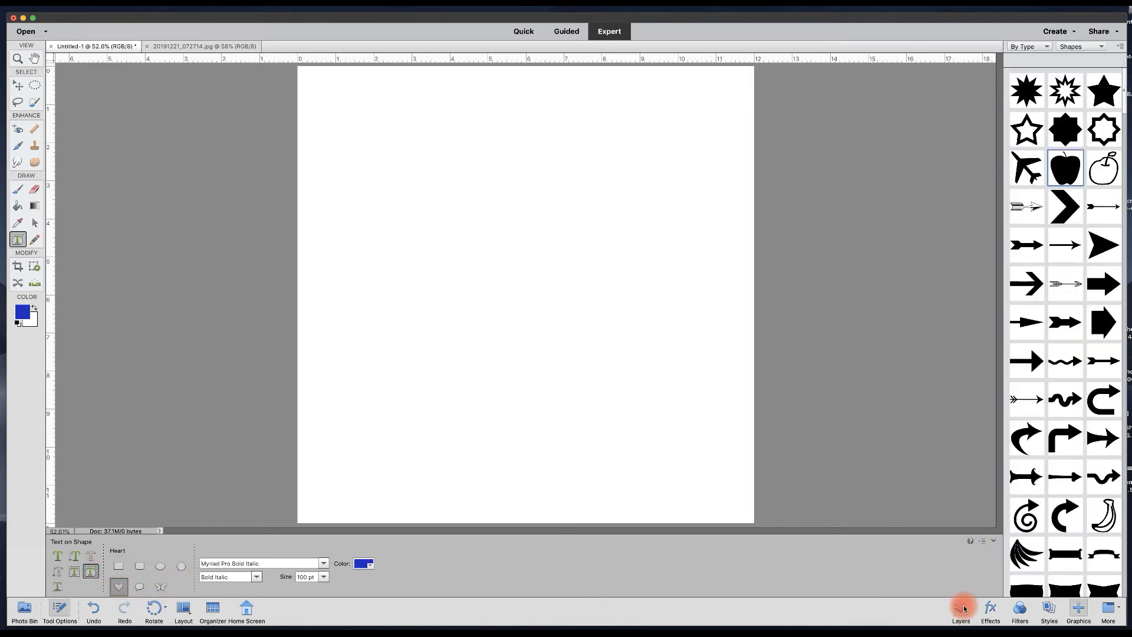
Draw a heart near the canvas centre with the Text on Shape tool, add "text on a shape" from its left side, and commit it
click(961, 608)
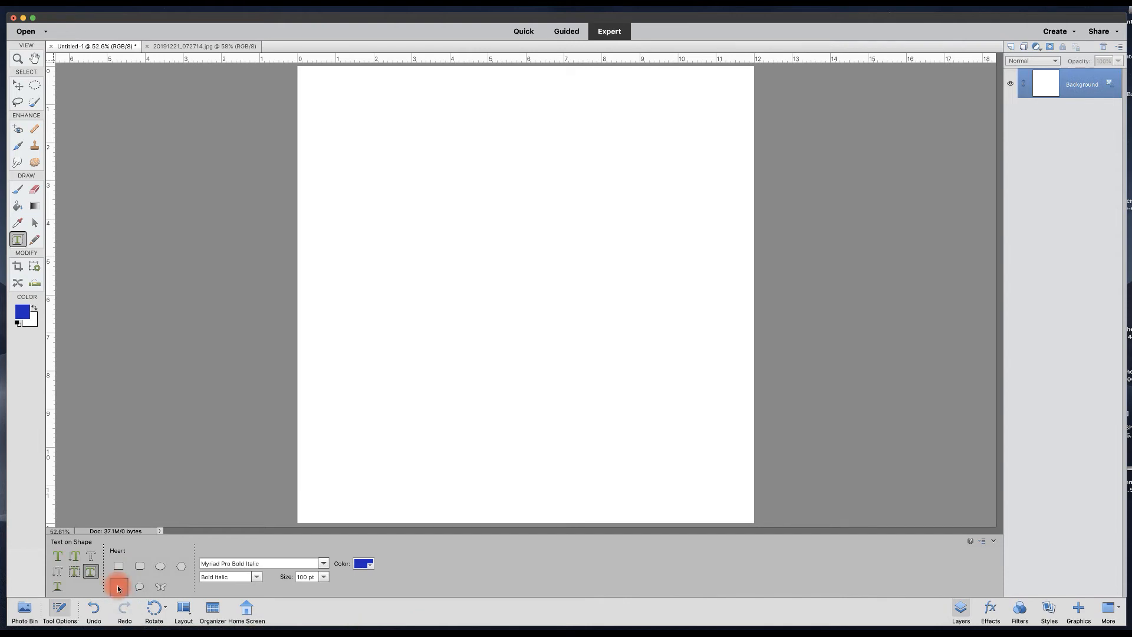
drag(442, 222, 623, 397)
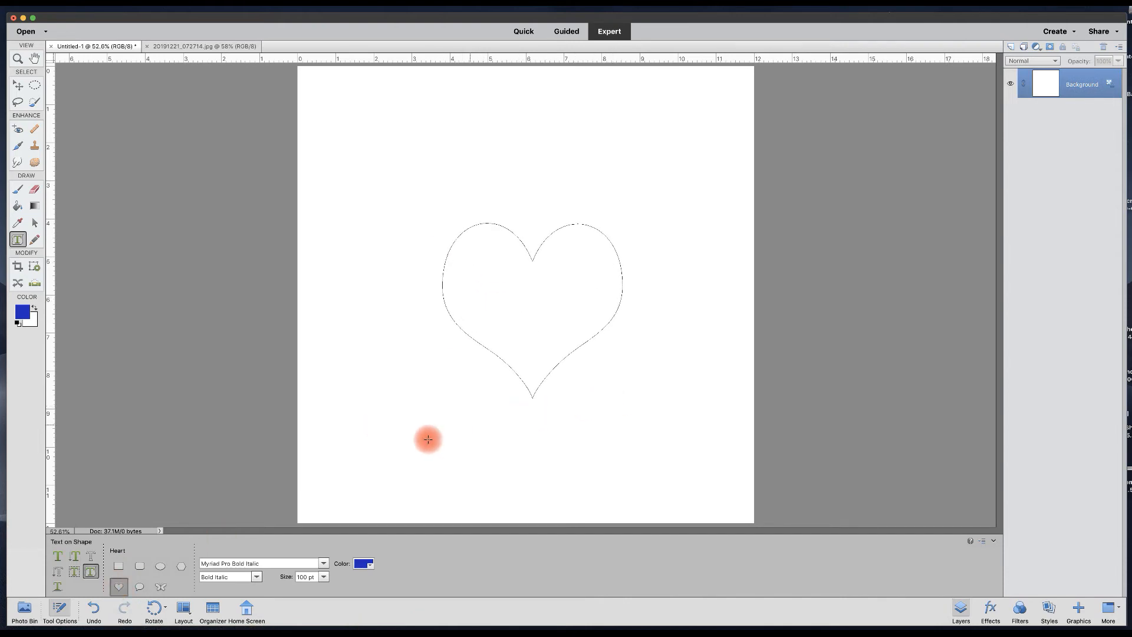
click(449, 313)
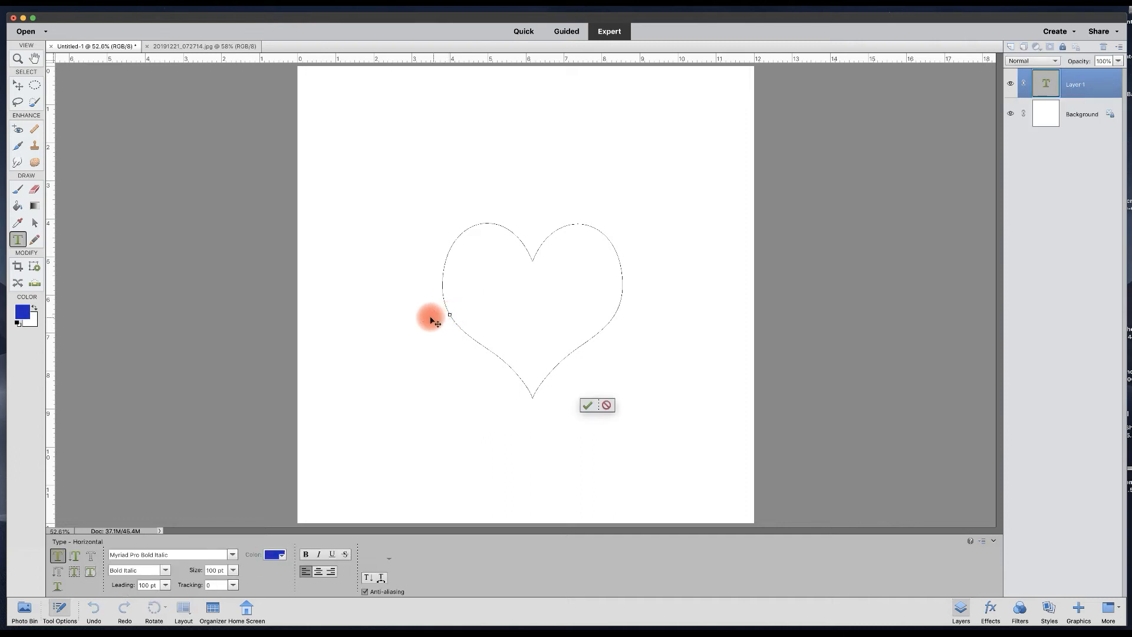
text(text on a)
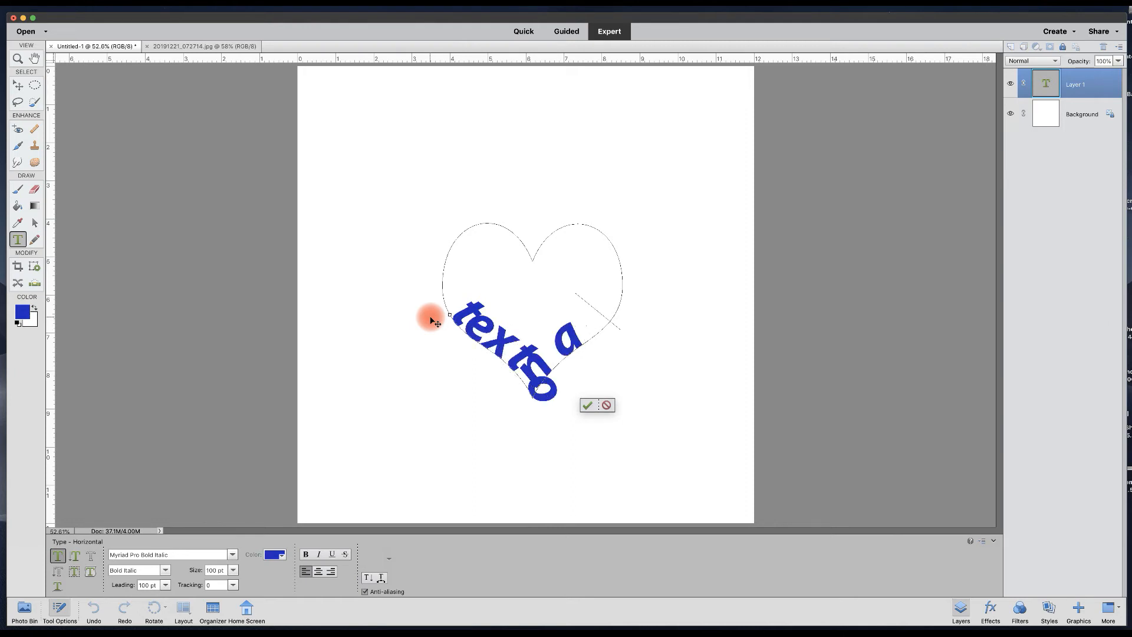
text( shape)
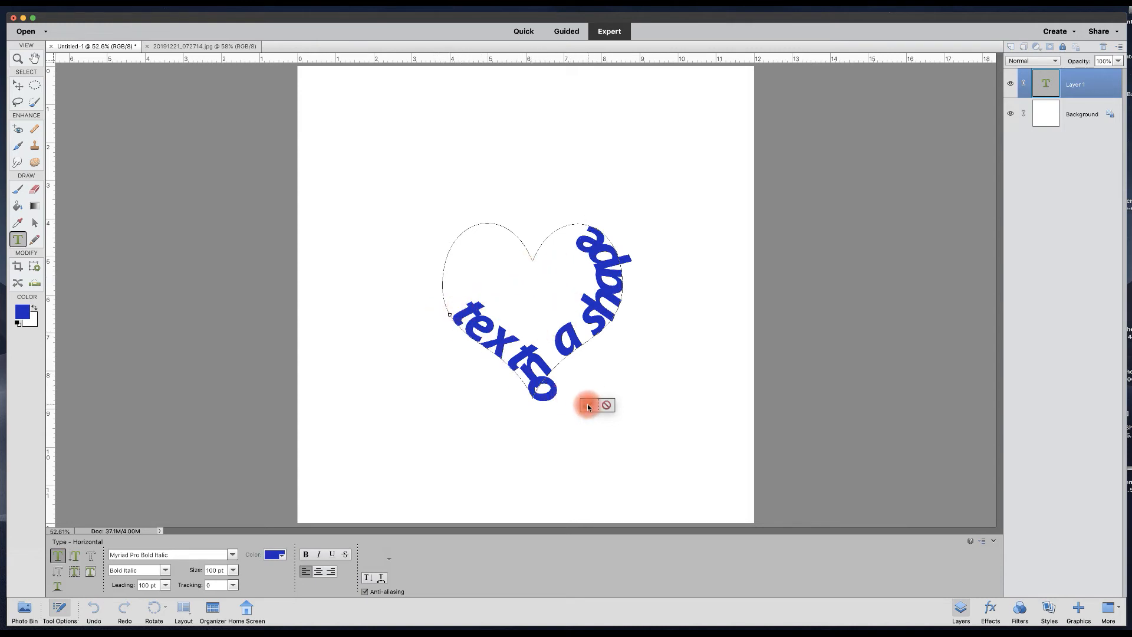
click(376, 271)
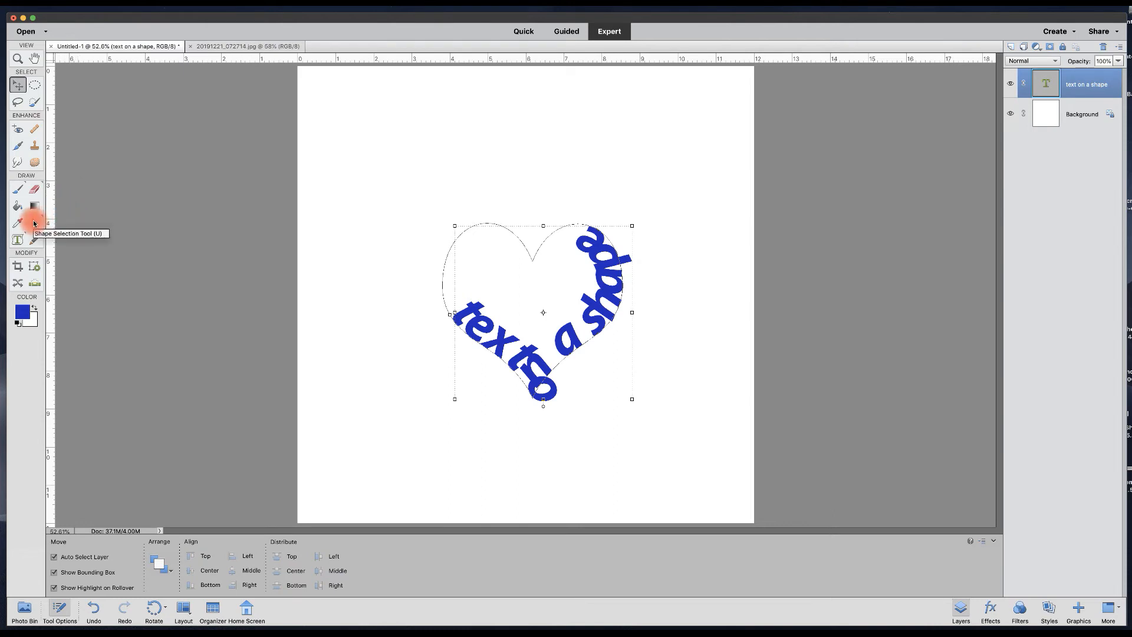
Flip the "text on a shape" text to the outside of the heart with the Shape Selection tool
click(34, 223)
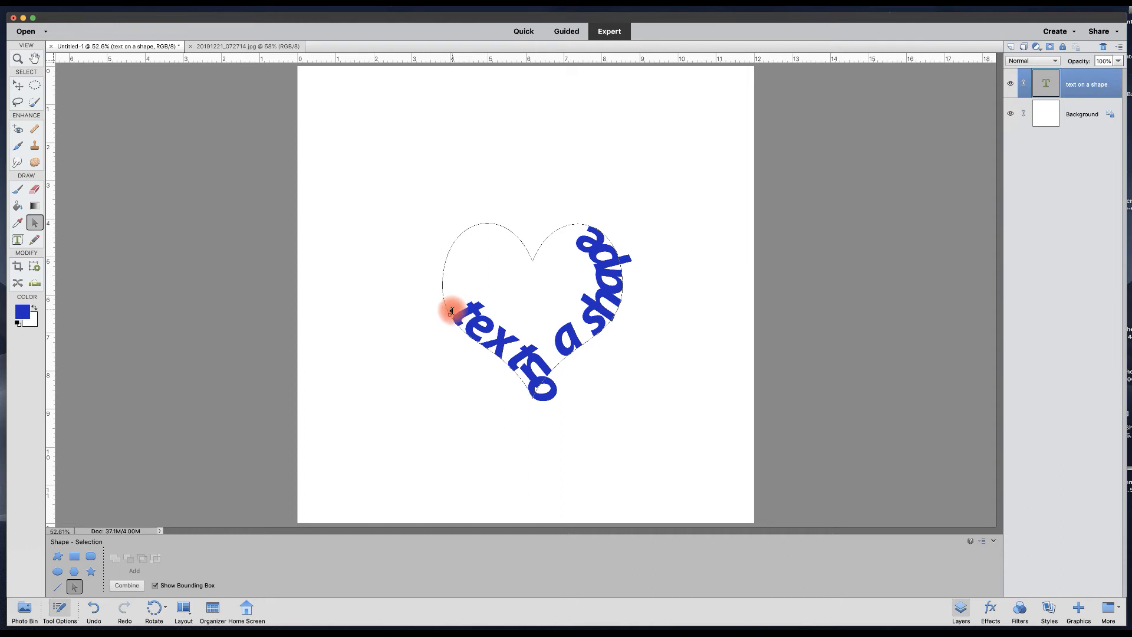
drag(452, 313, 439, 322)
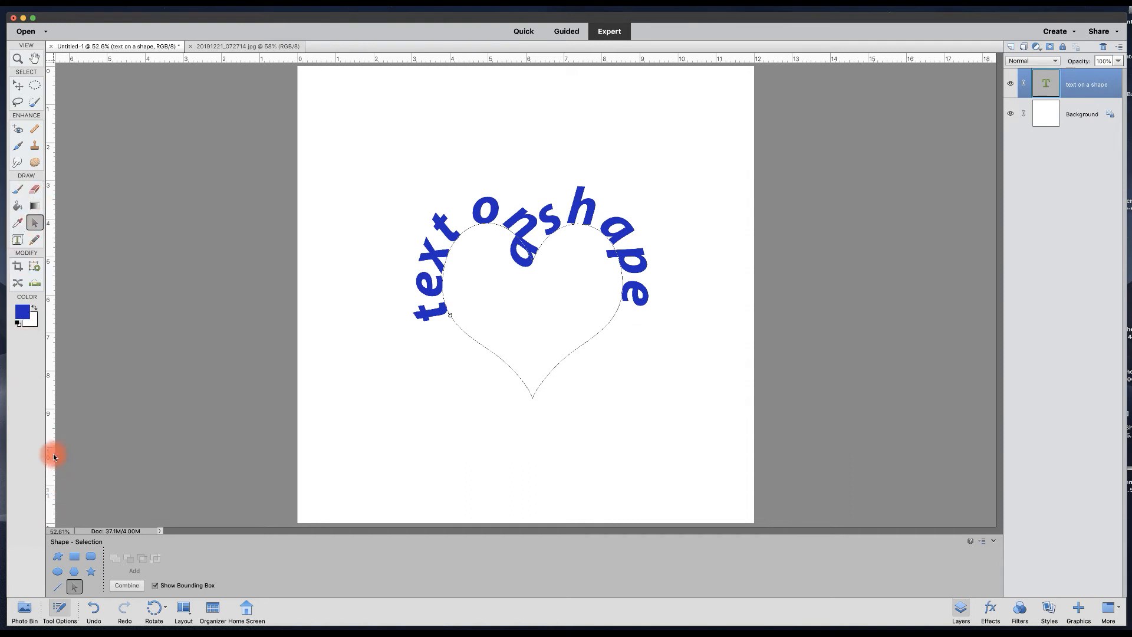
Add extra spaces between "on" and "a" in the heart text and slide its start point slightly down the heart's left side
key(t)
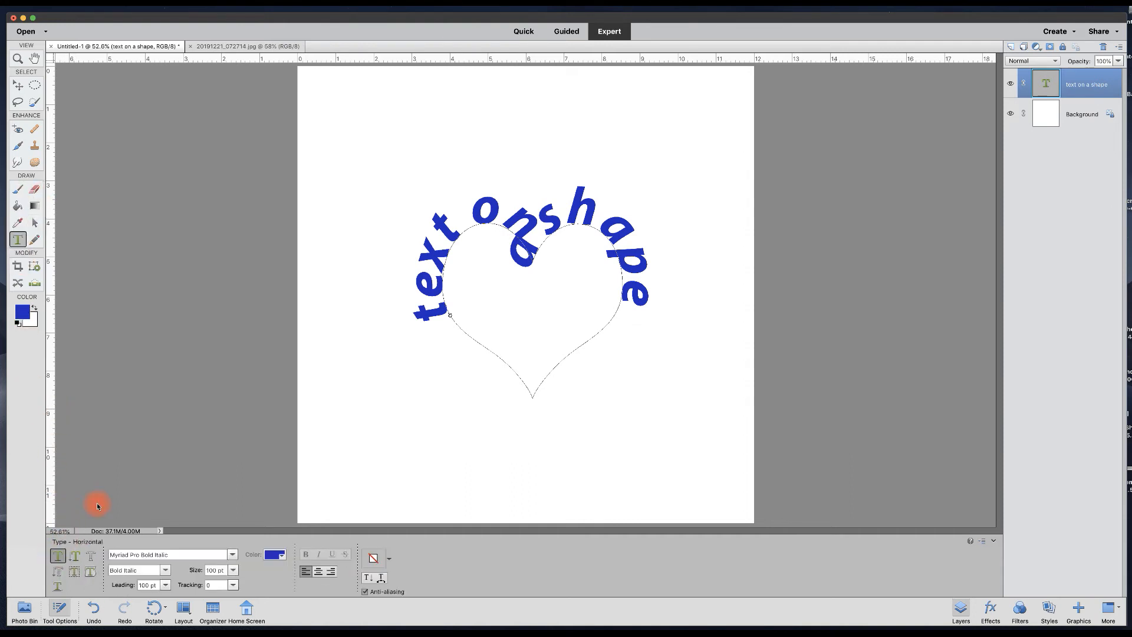
click(527, 230)
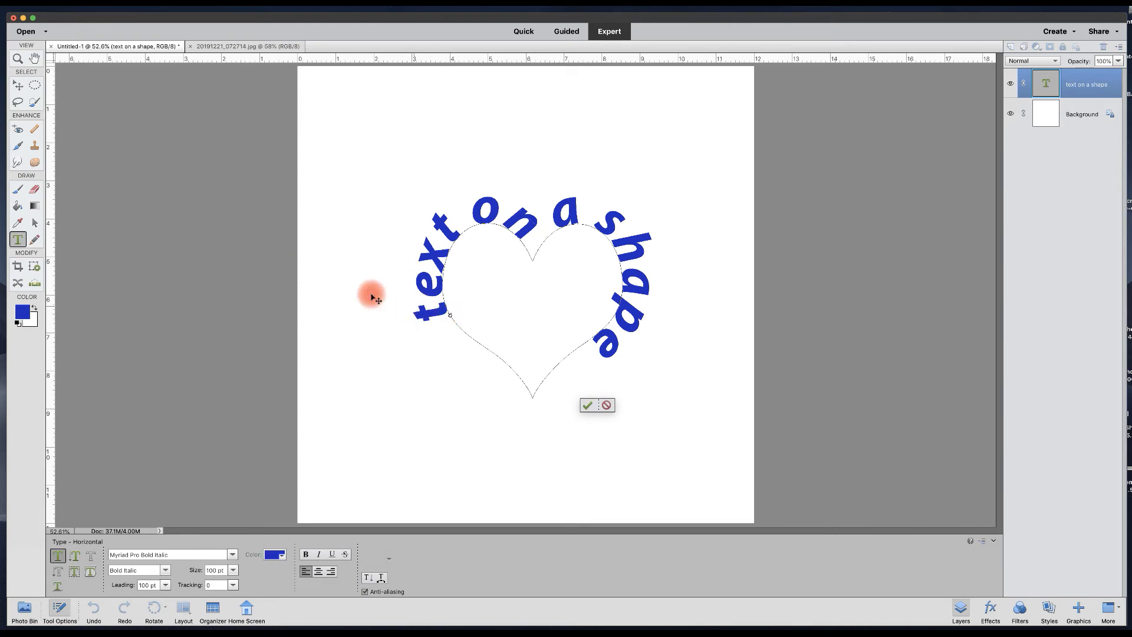
click(33, 224)
key(v)
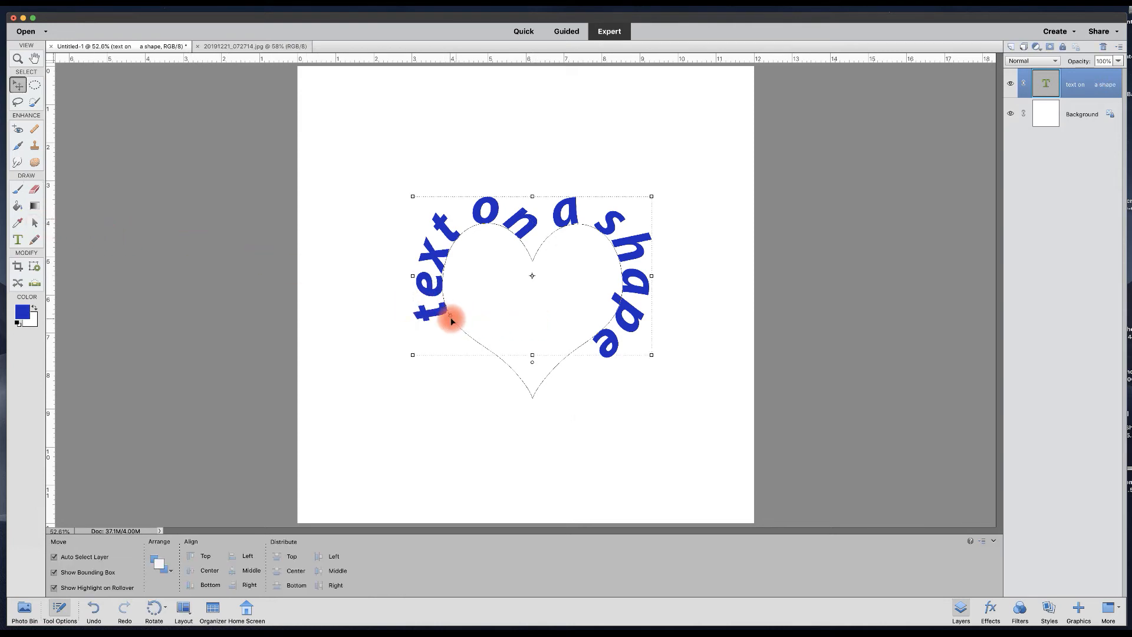
key(u)
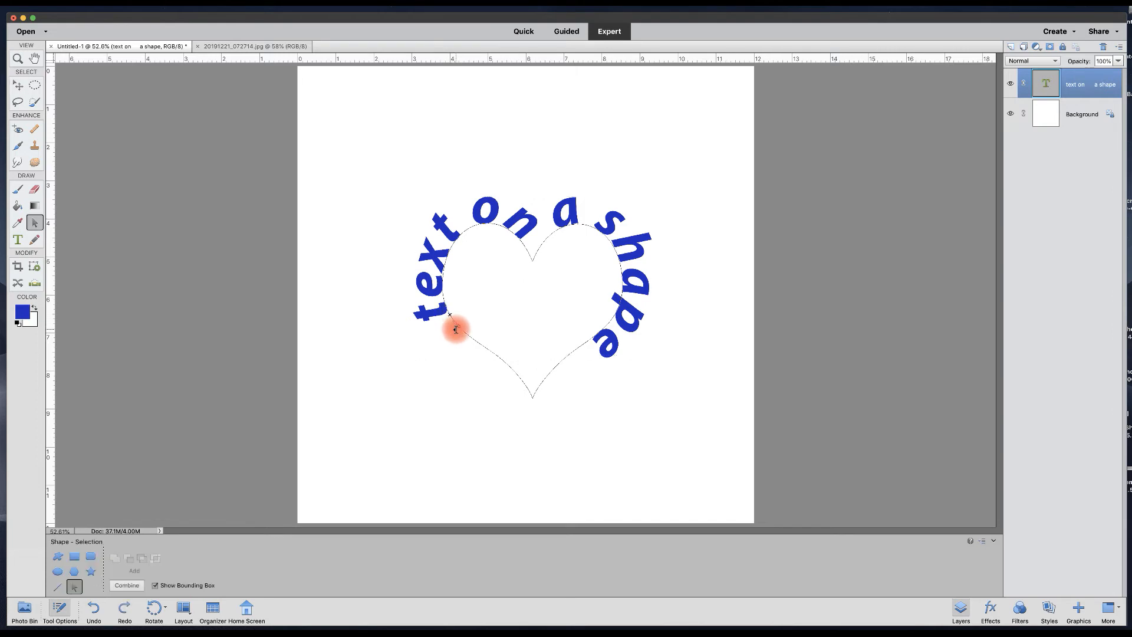
mouse_move(460, 328)
mouse_down()
mouse_move(522, 397)
mouse_move(565, 367)
mouse_move(457, 319)
mouse_move(460, 332)
mouse_up()
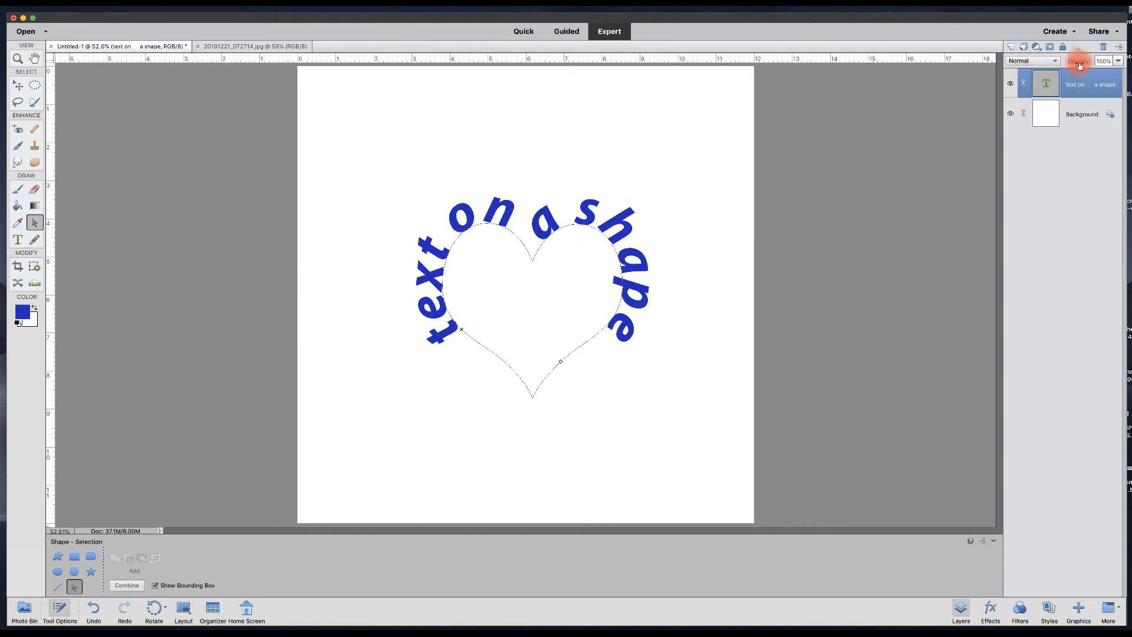
Delete the heart text layer, leaving only the background
click(1102, 47)
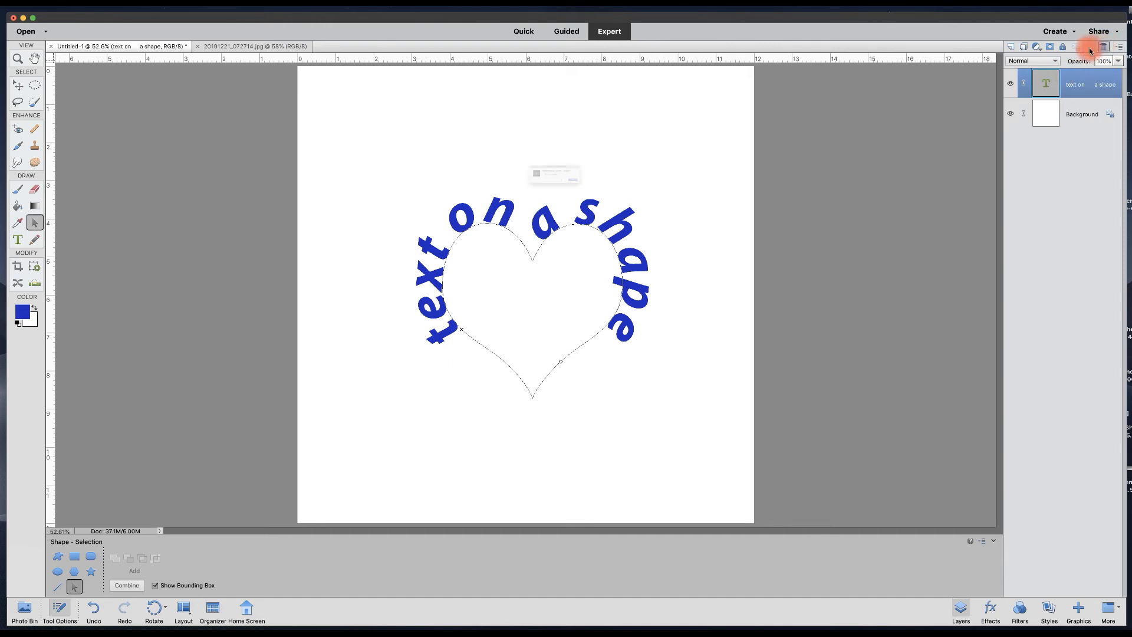
click(628, 195)
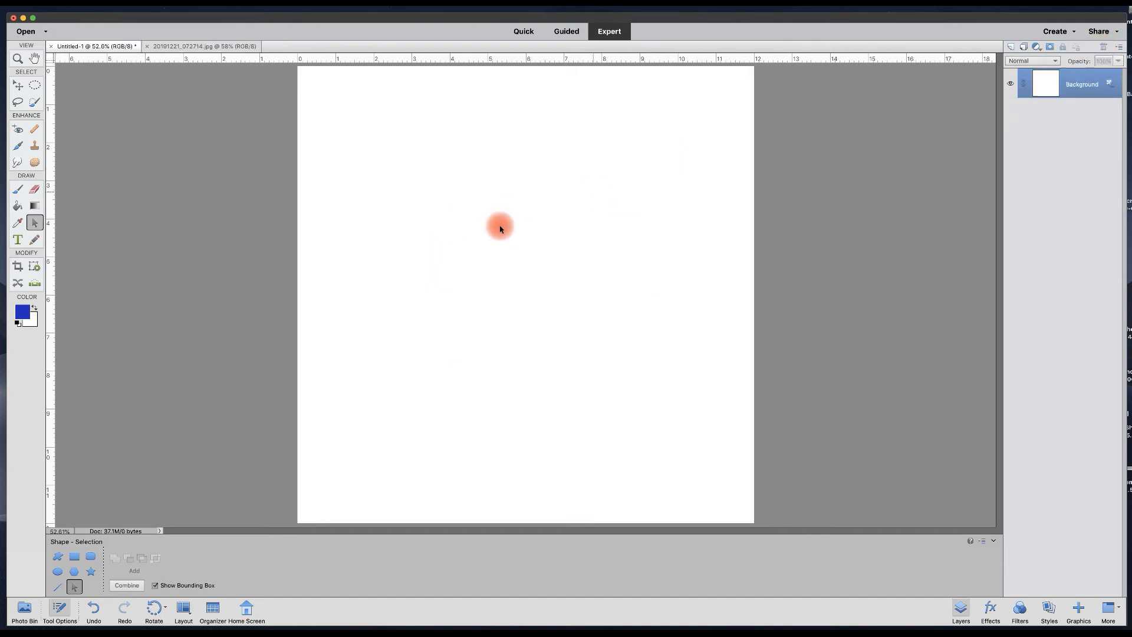
Draw a wavy freehand path across the middle of the canvas with the Text on Path tool and commit the path
key(t)
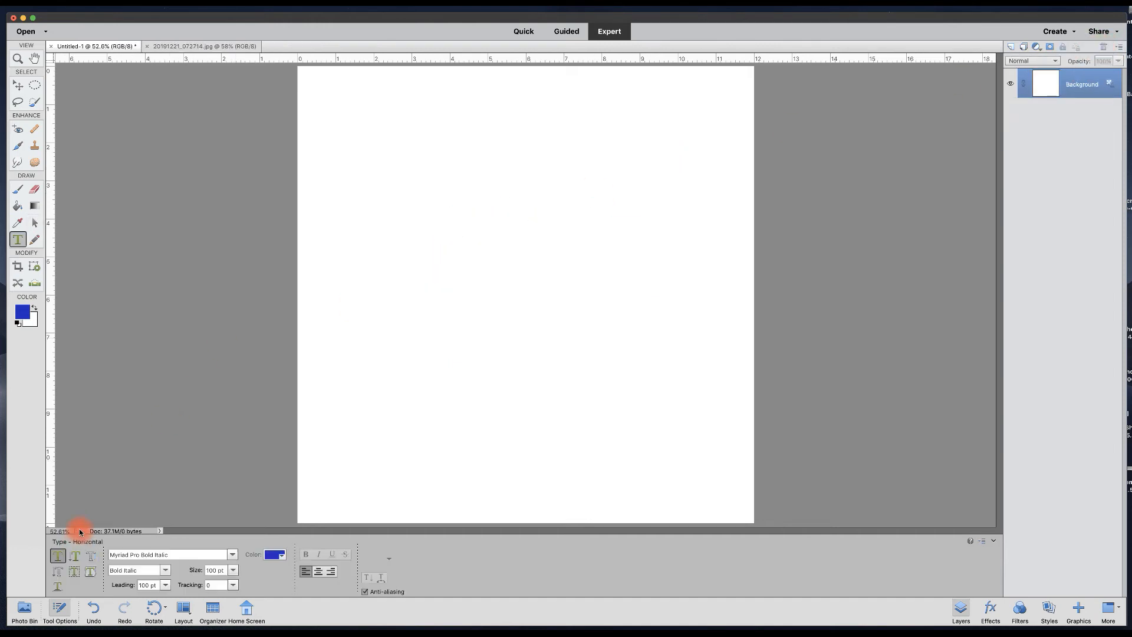
click(56, 586)
mouse_move(340, 307)
mouse_down()
mouse_move(391, 259)
mouse_move(478, 260)
mouse_move(532, 246)
mouse_move(583, 290)
mouse_move(627, 293)
mouse_move(670, 334)
mouse_move(708, 338)
mouse_up()
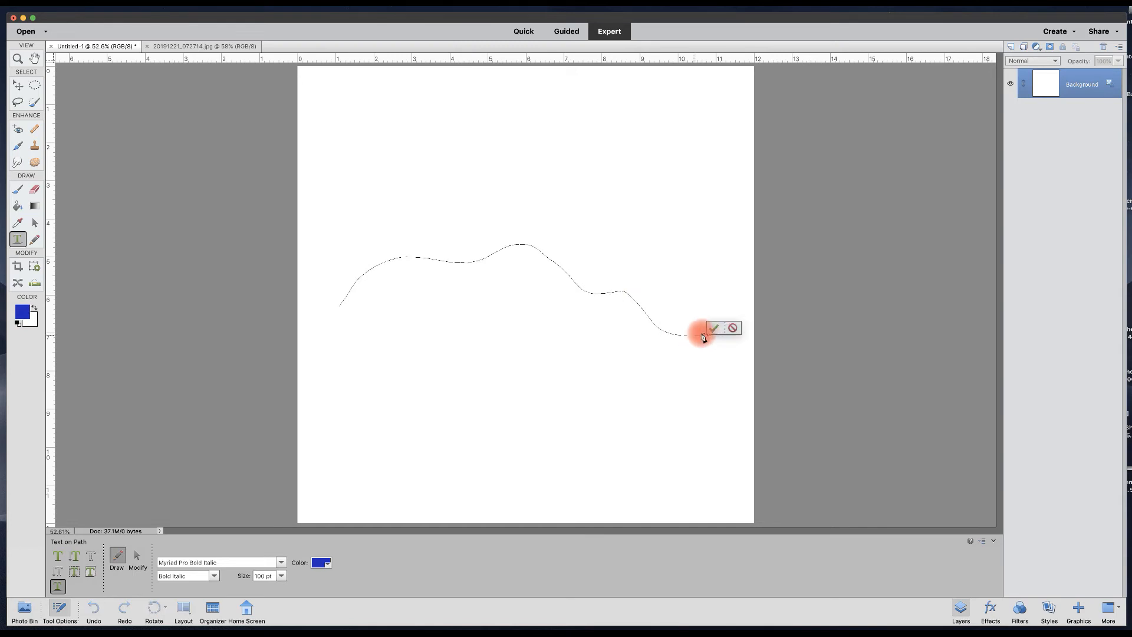
click(713, 329)
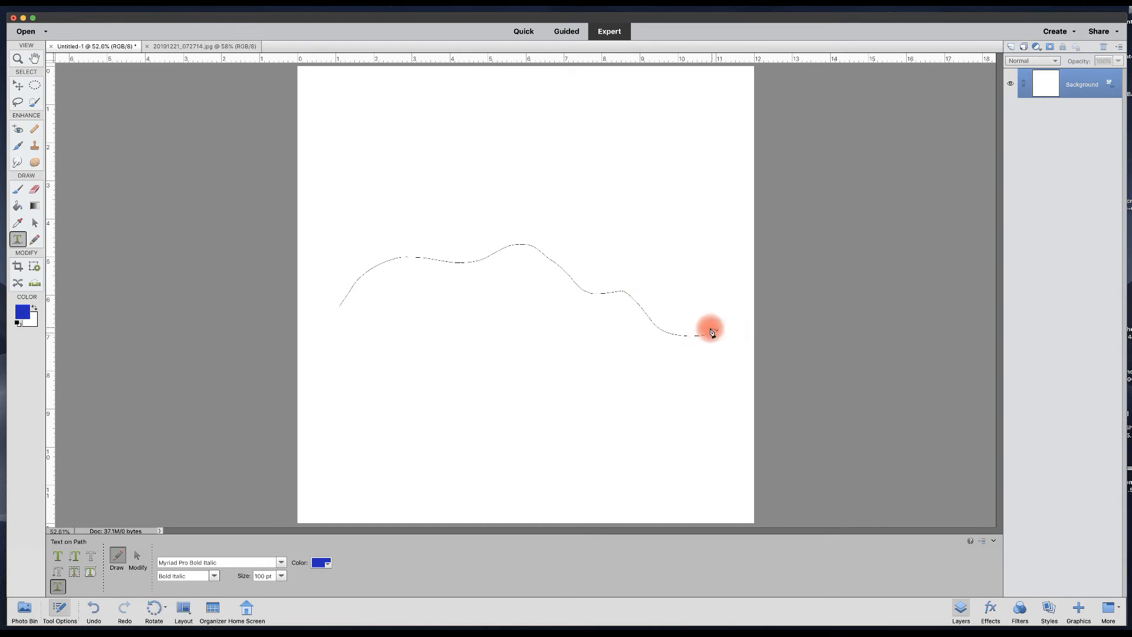
Add the text "text on a path" from the start of the wavy path and commit it
click(345, 297)
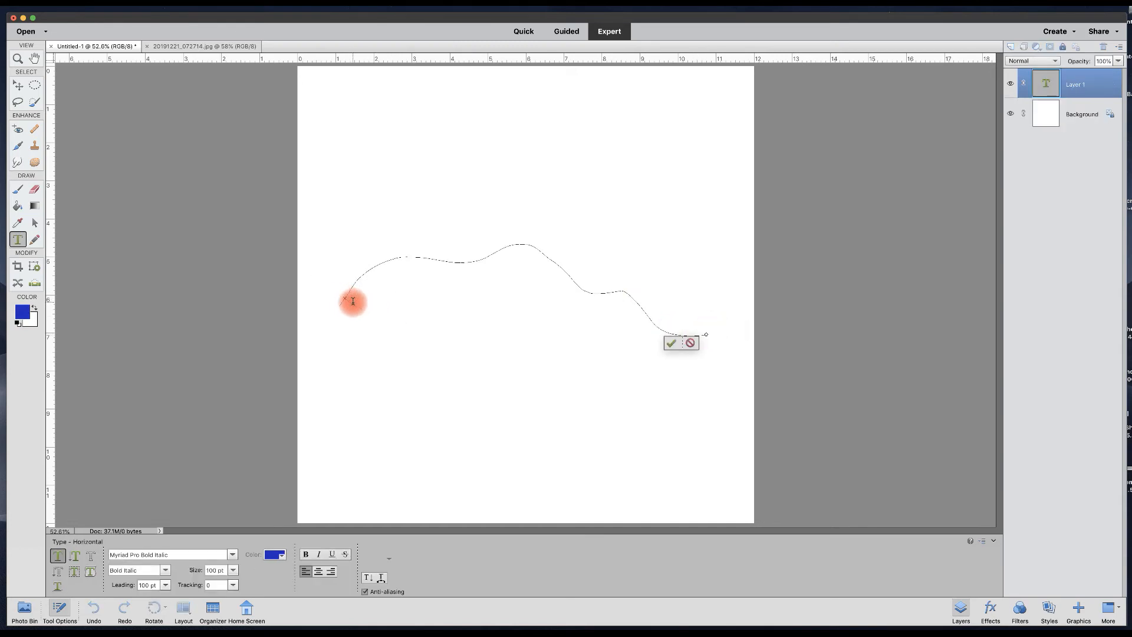
text(text on)
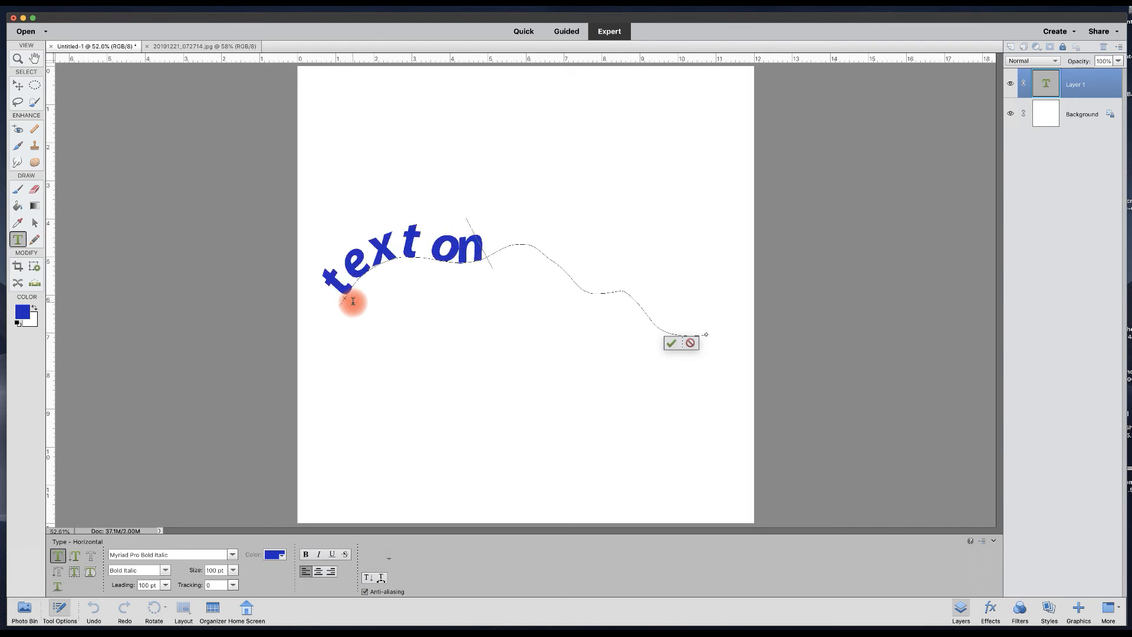
text( a path)
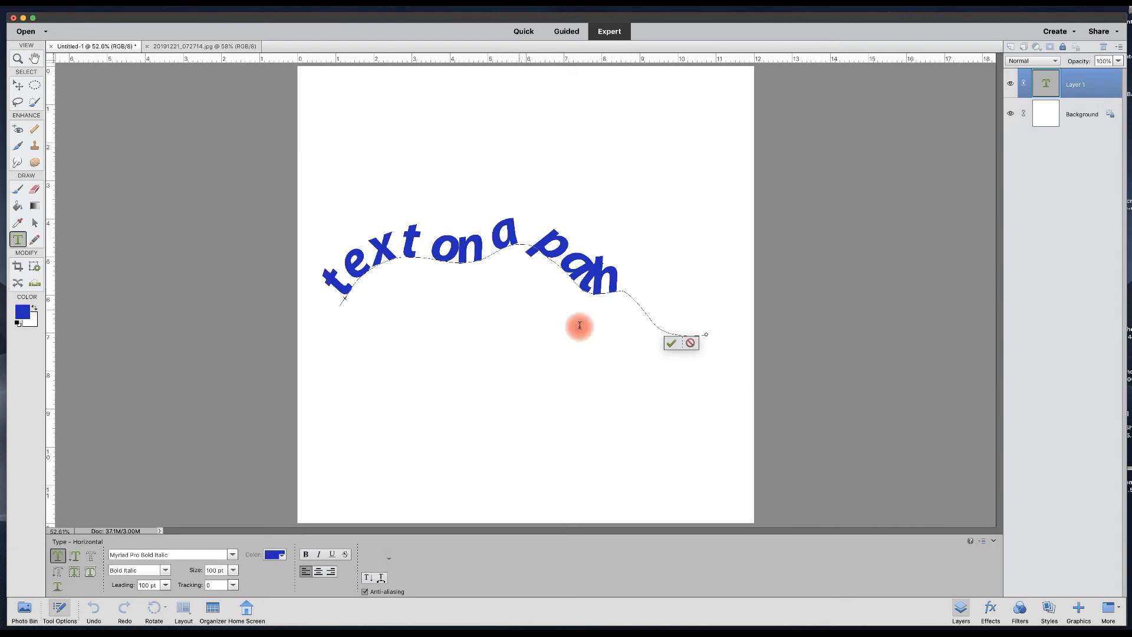
click(671, 343)
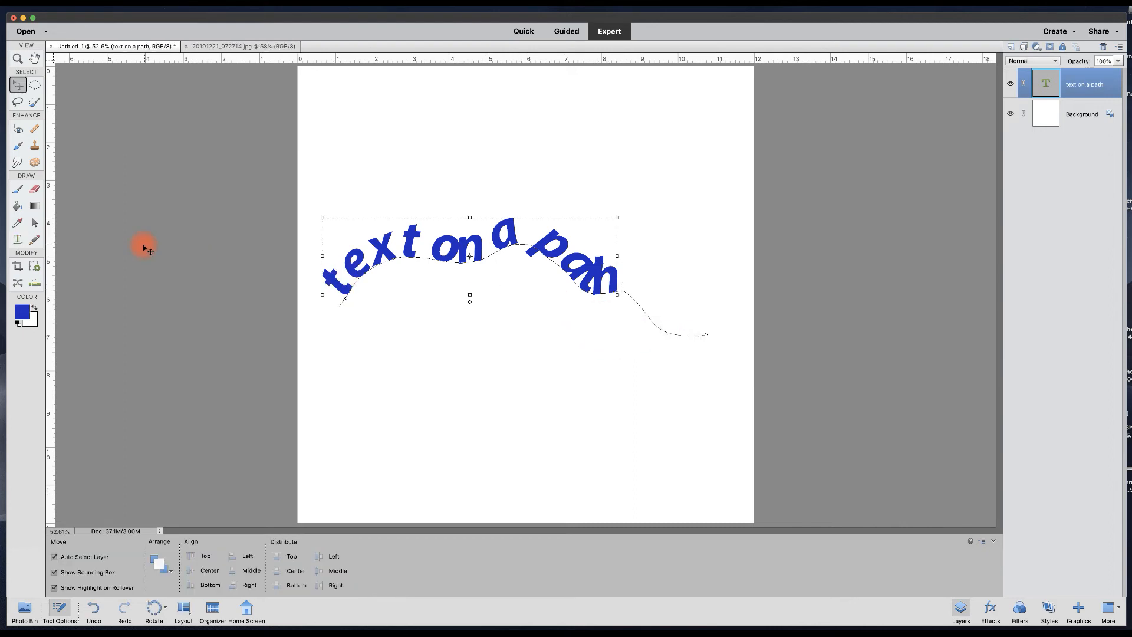
Slide the path text's start point slightly along the curve with the Shape Selection tool and delete the "text on a path" layer
click(34, 223)
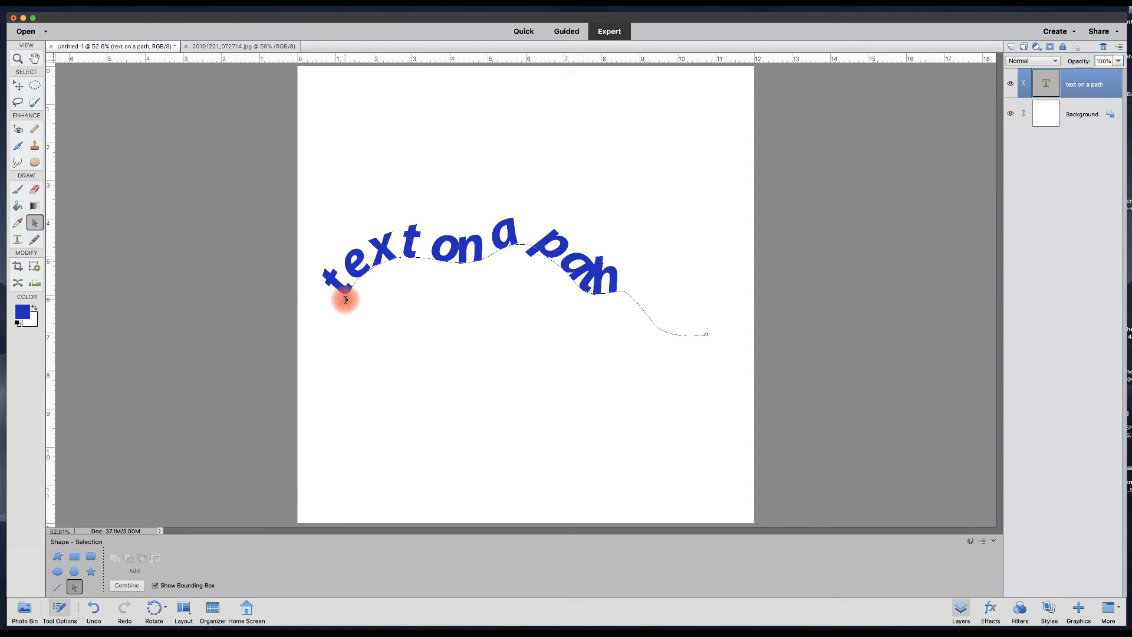
drag(346, 298, 366, 273)
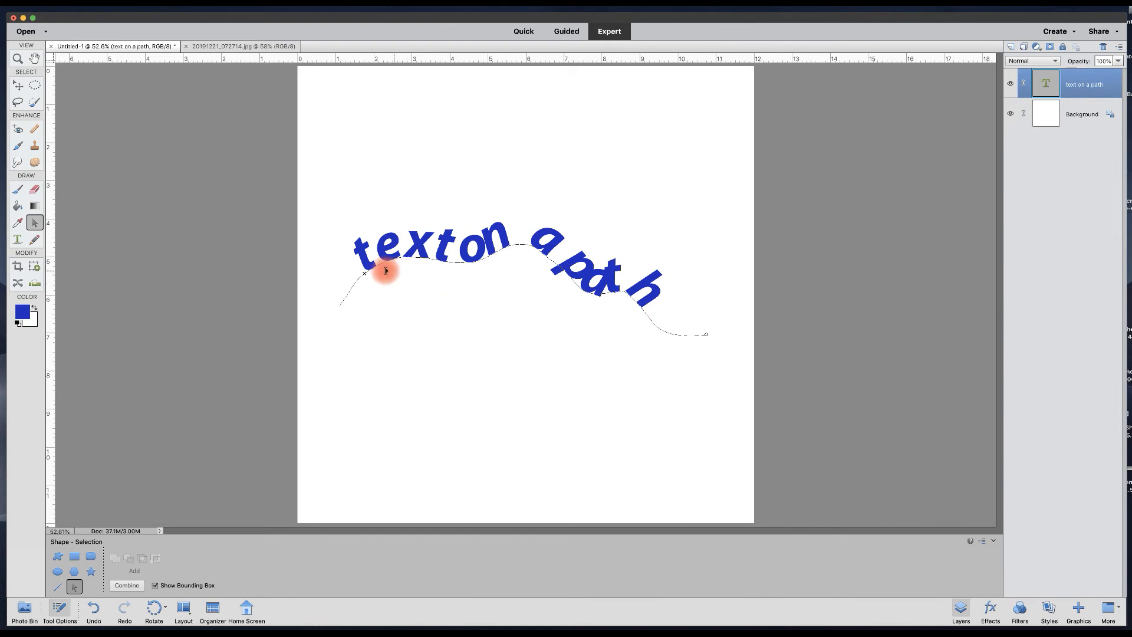
mouse_move(364, 273)
mouse_down()
mouse_move(410, 263)
mouse_move(409, 243)
mouse_move(411, 273)
mouse_move(412, 232)
mouse_move(412, 257)
mouse_move(371, 263)
mouse_move(361, 284)
mouse_move(331, 264)
mouse_move(366, 287)
mouse_up()
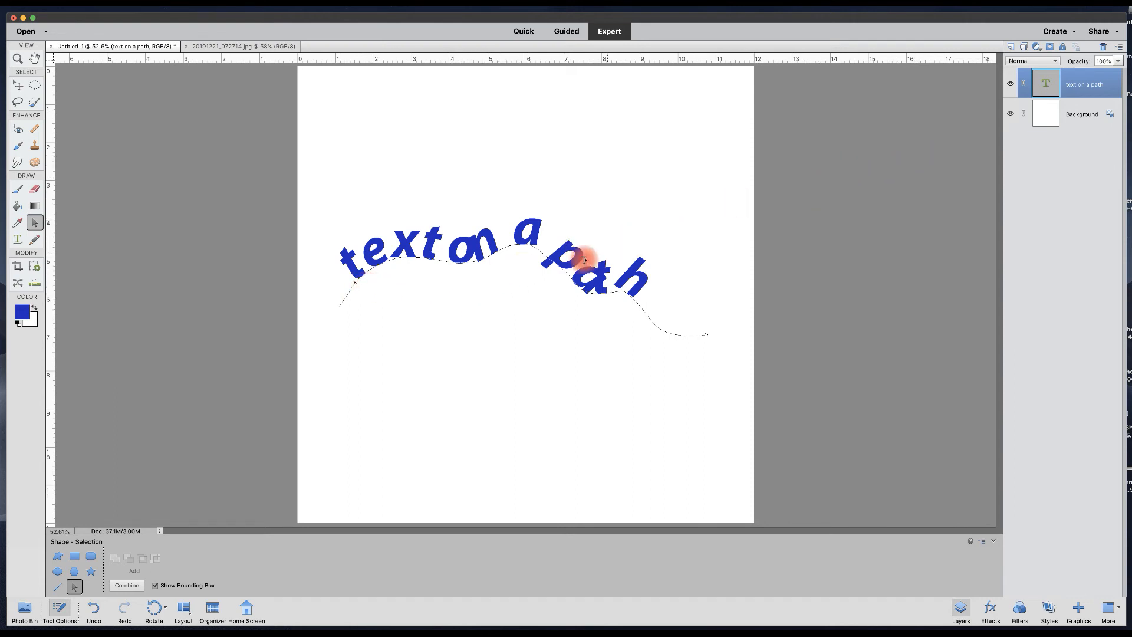
click(1103, 48)
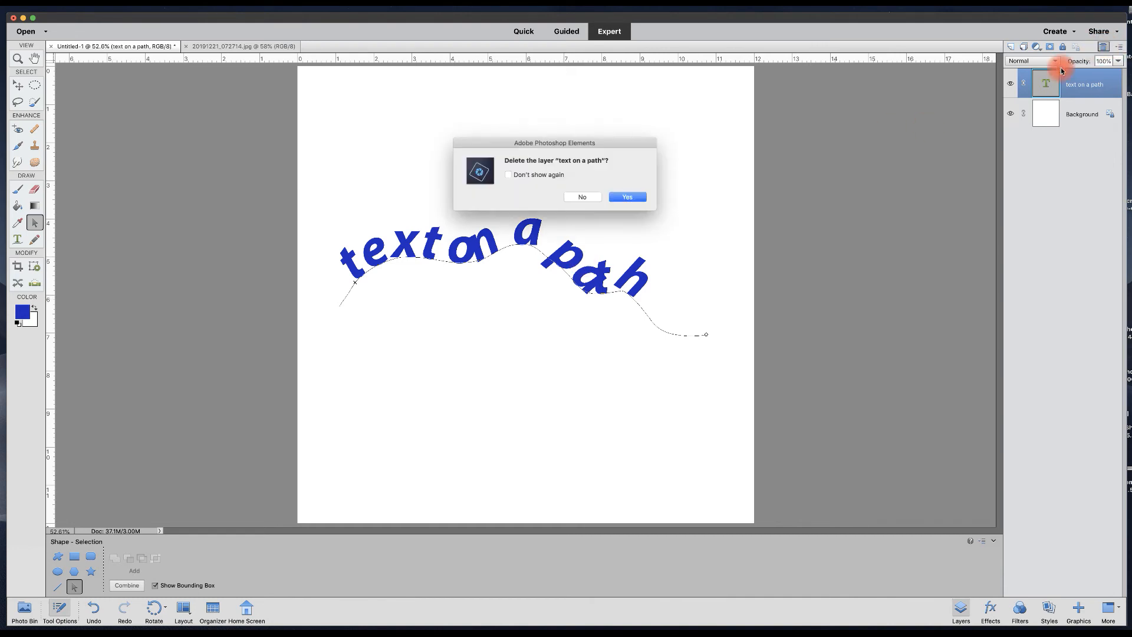
click(633, 197)
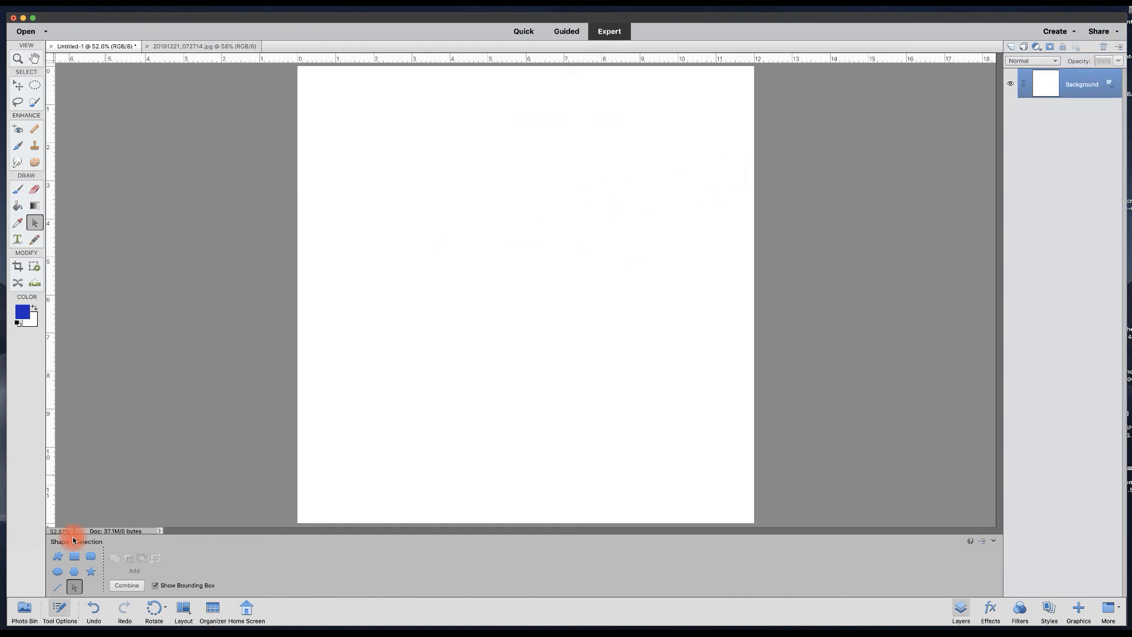
Create a 400 pt text-shaped selection reading "type" across the canvas's upper part with the Horizontal Type Mask tool
key(t)
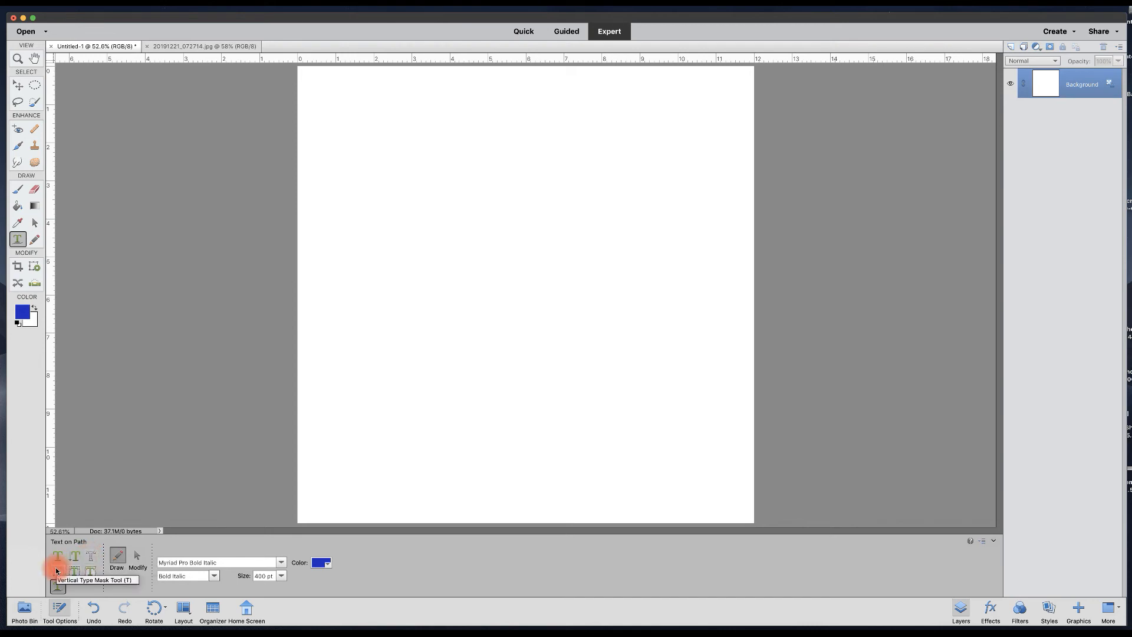
click(91, 556)
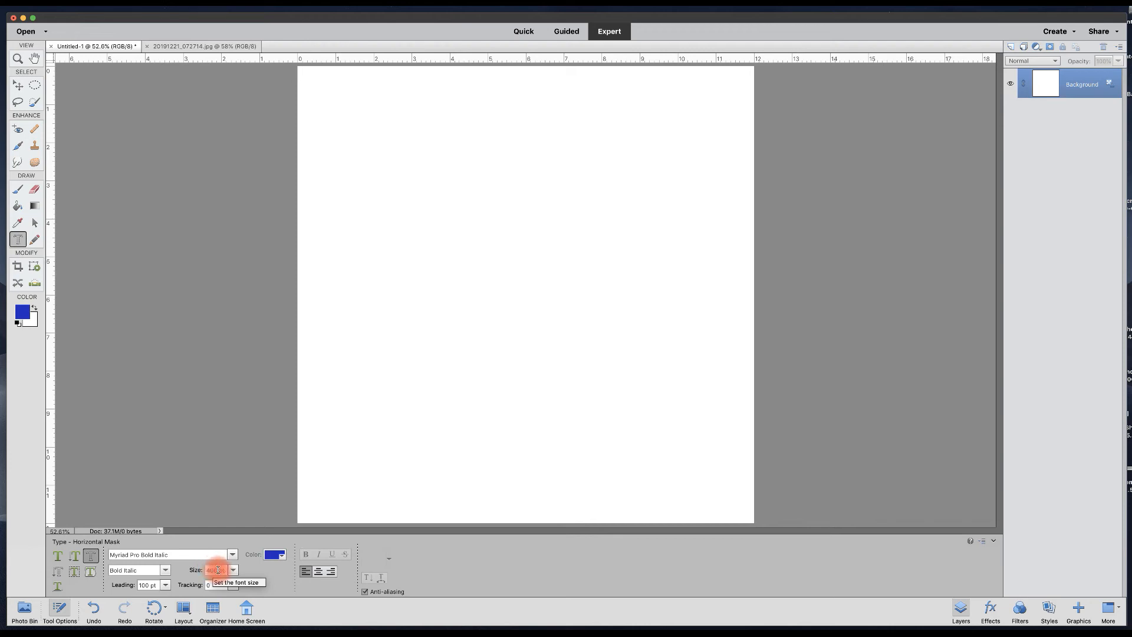
click(435, 207)
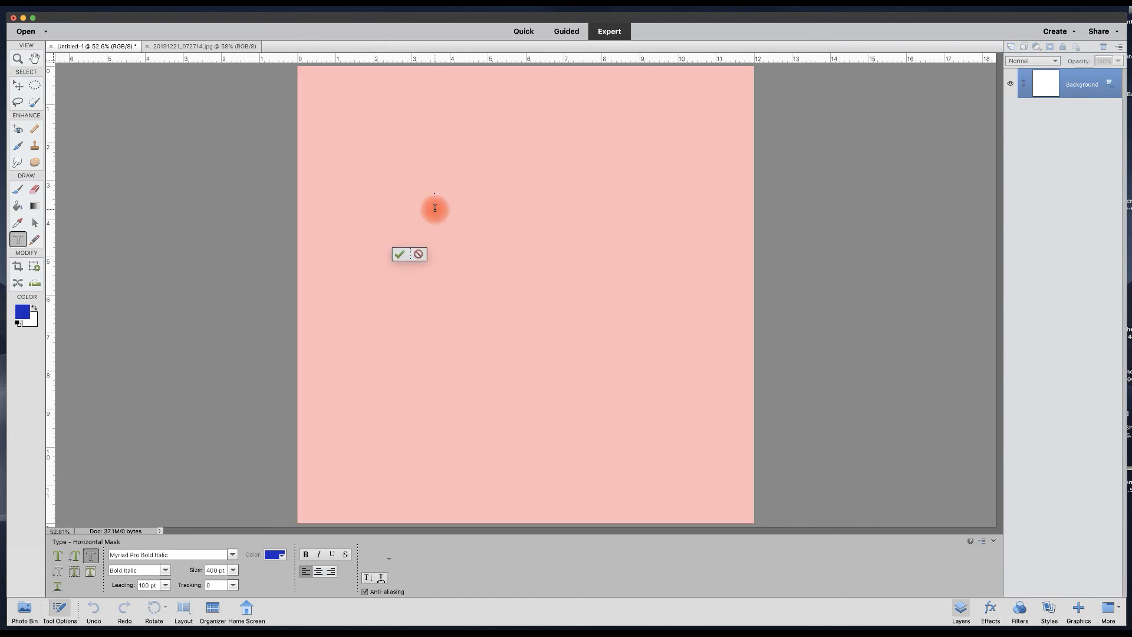
text(type)
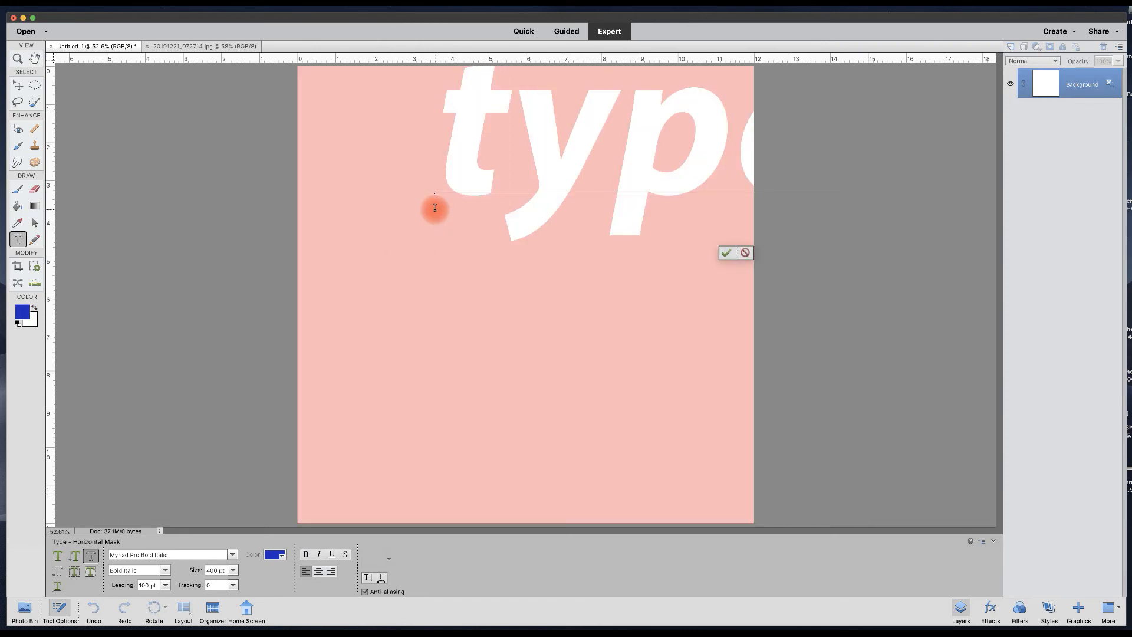
click(725, 253)
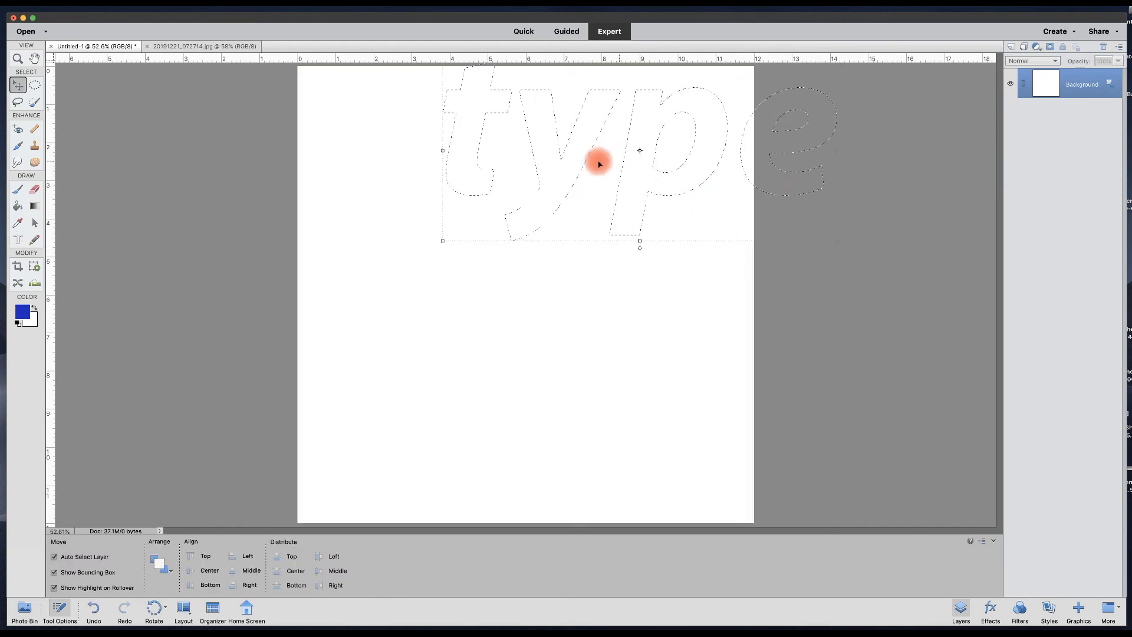
Move the "type" selection down and left to about the middle of the canvas
drag(482, 172, 419, 306)
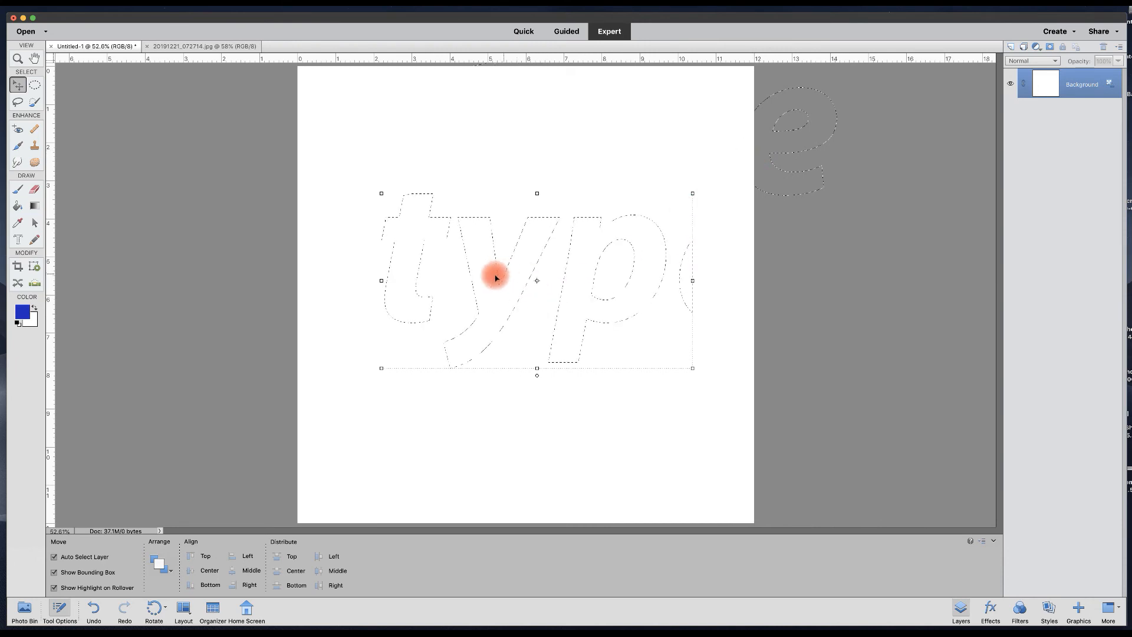
drag(472, 279, 450, 244)
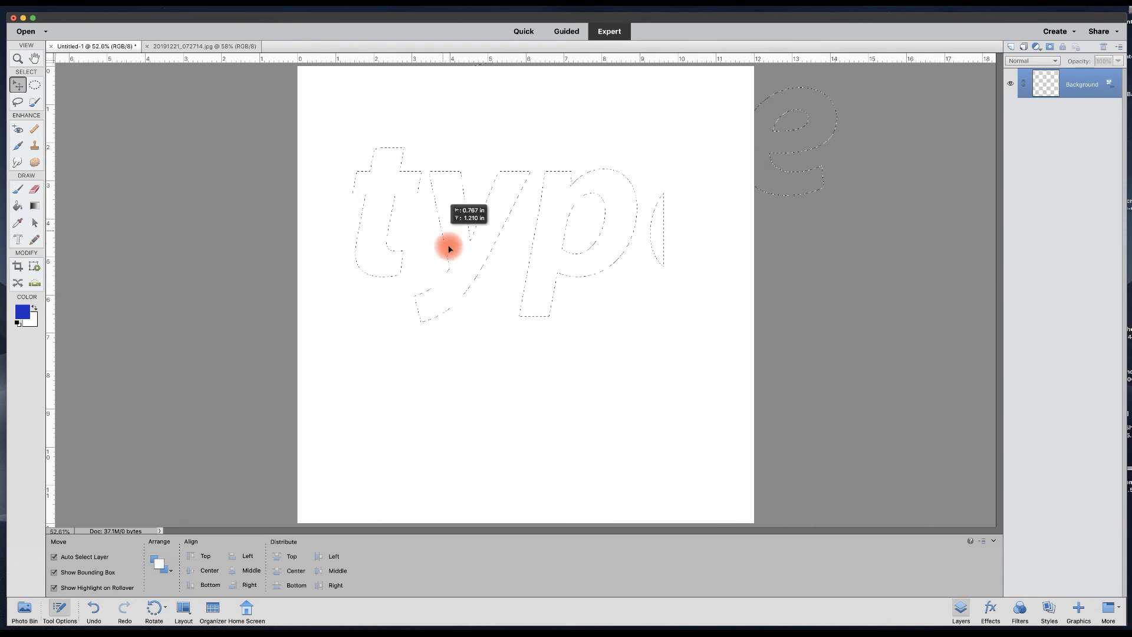
drag(513, 279, 512, 279)
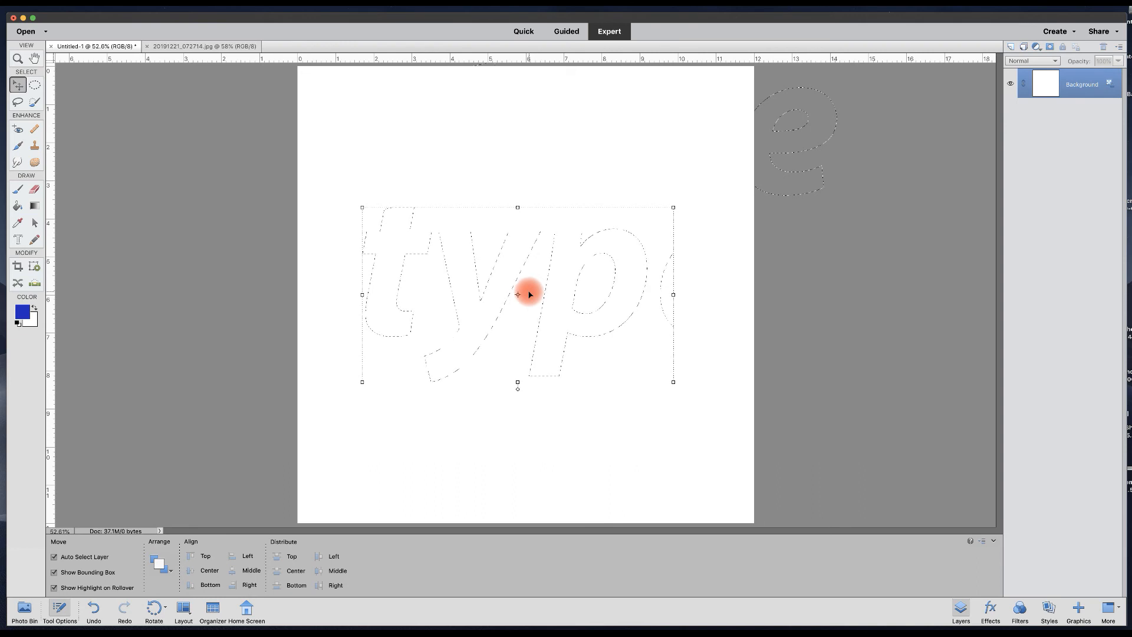
Copy the sunset photo 20191221_072714.jpg and paste it into the Untitled-1 document as a new layer
key(t)
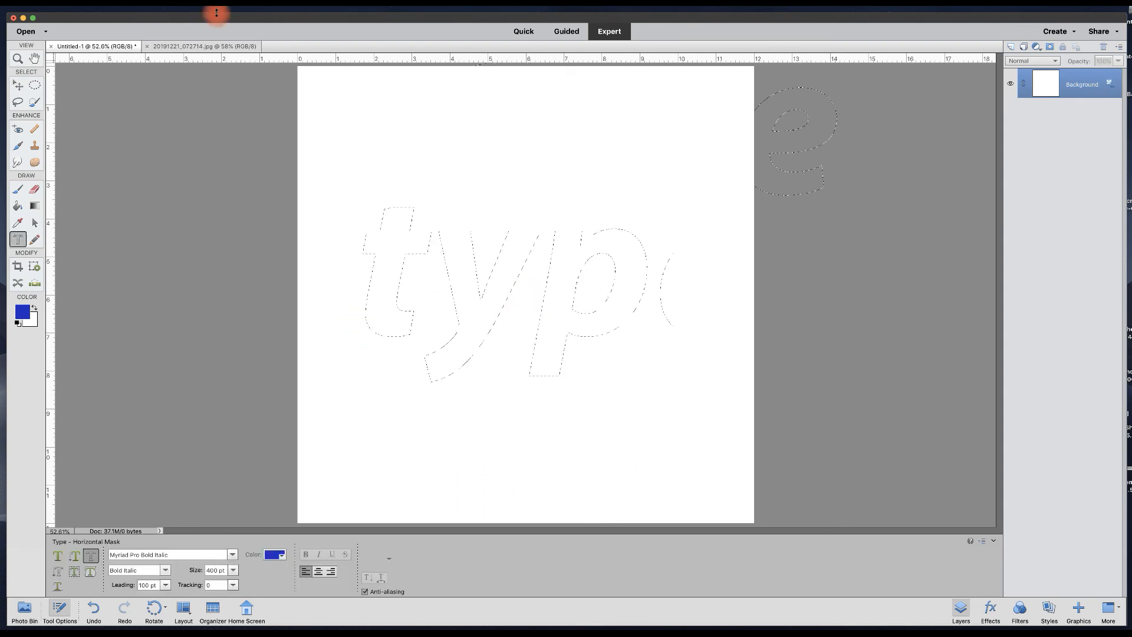
click(207, 45)
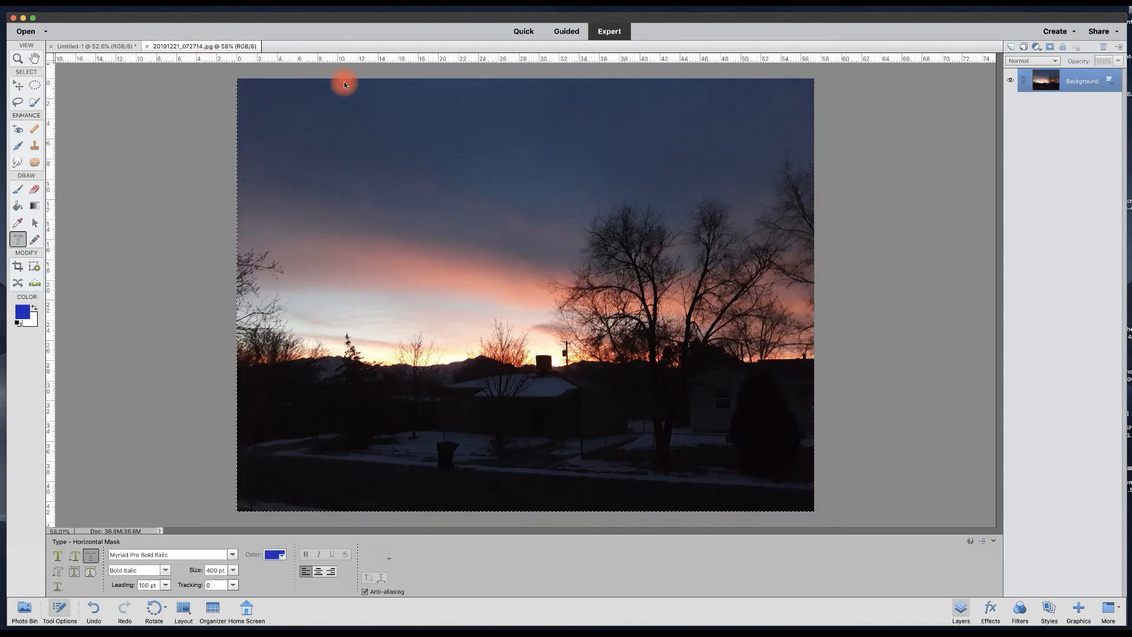
click(97, 45)
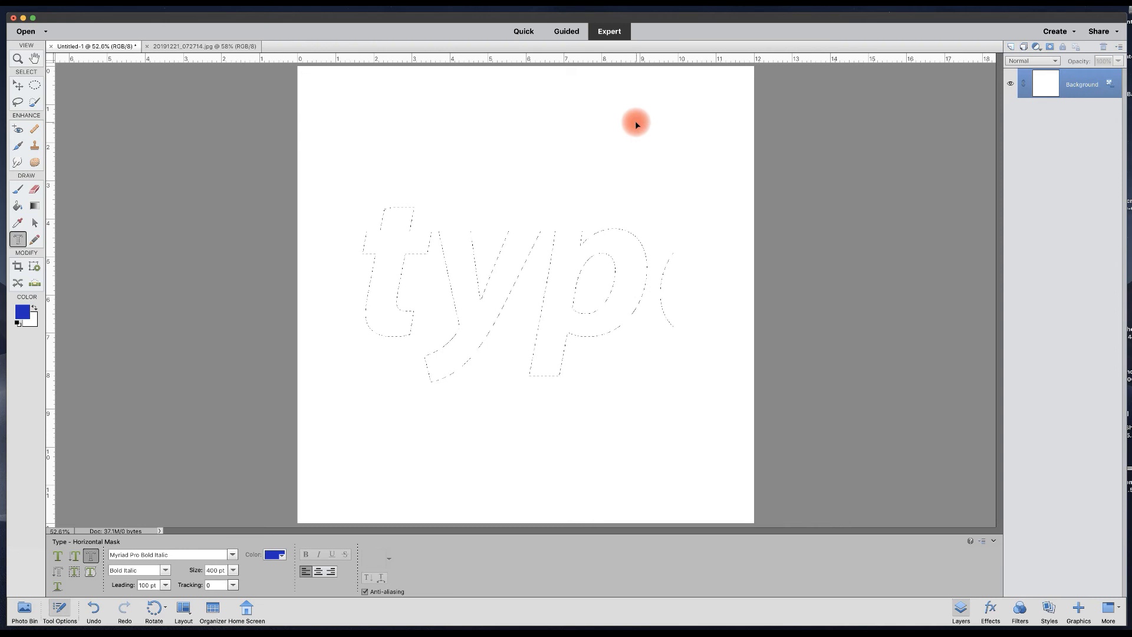
key(super+v)
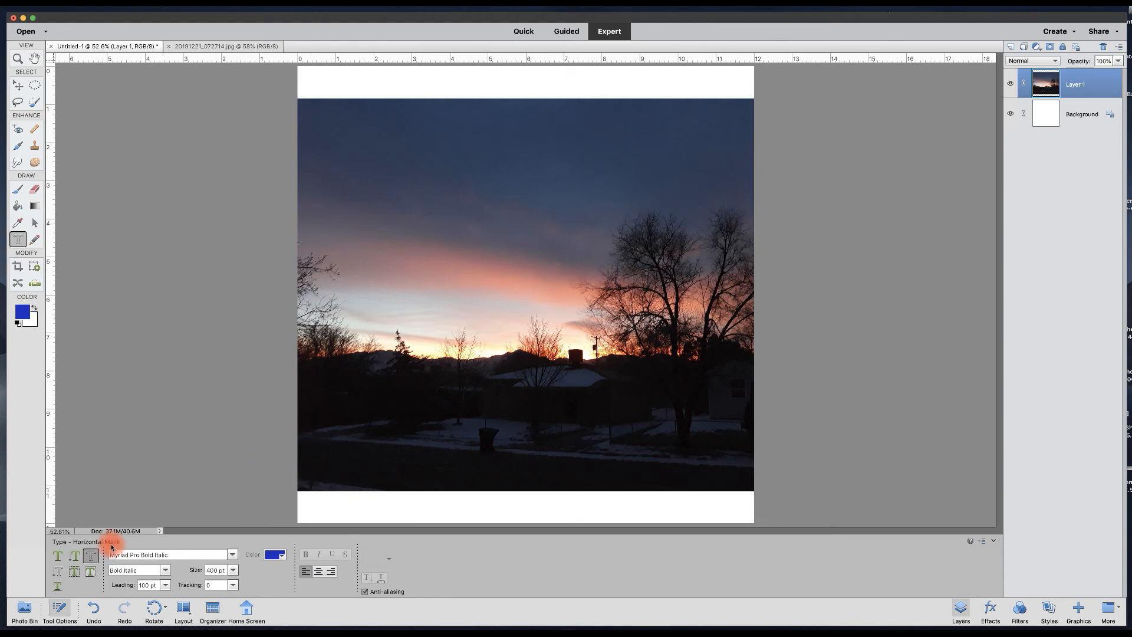
Create a text-shaped selection reading "type" on the photo layer with the Horizontal Type Mask tool
click(91, 556)
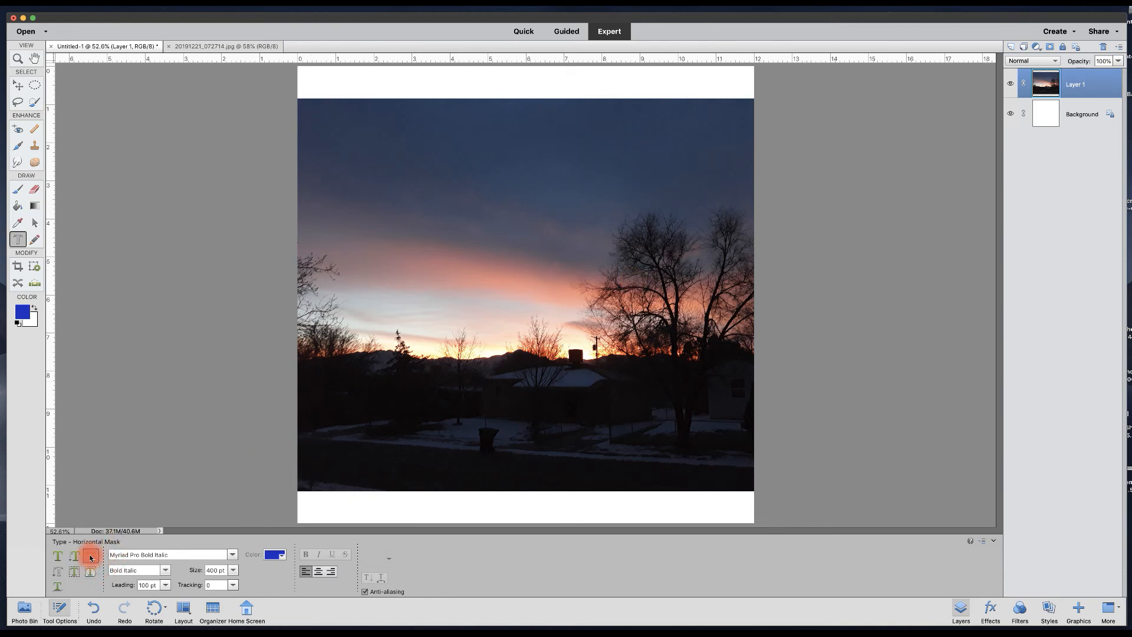
click(469, 211)
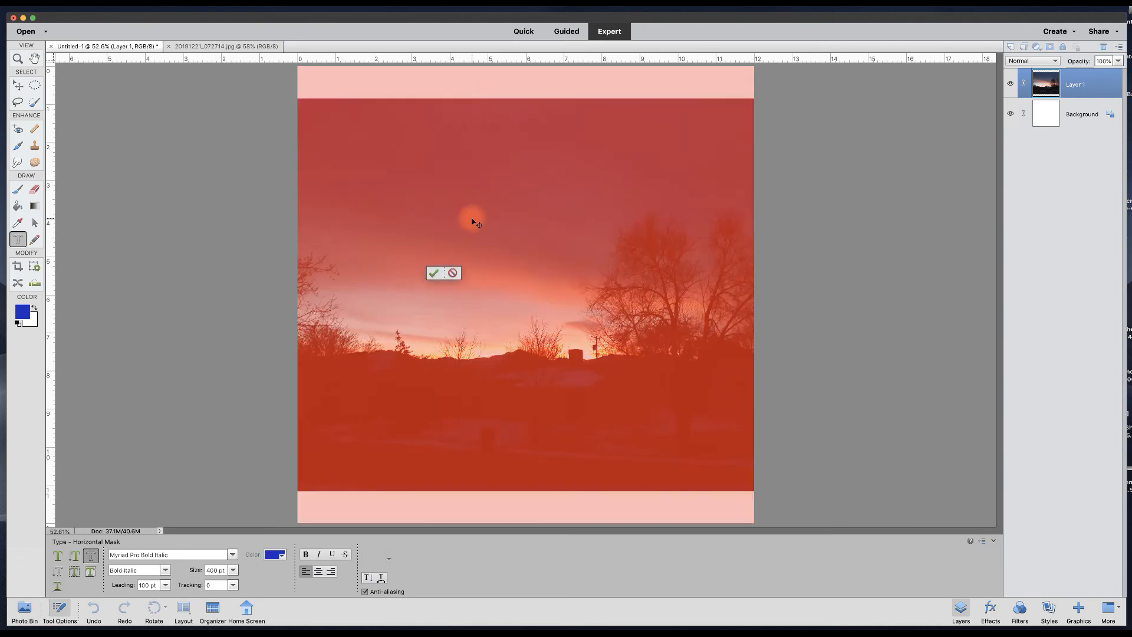
text(typ)
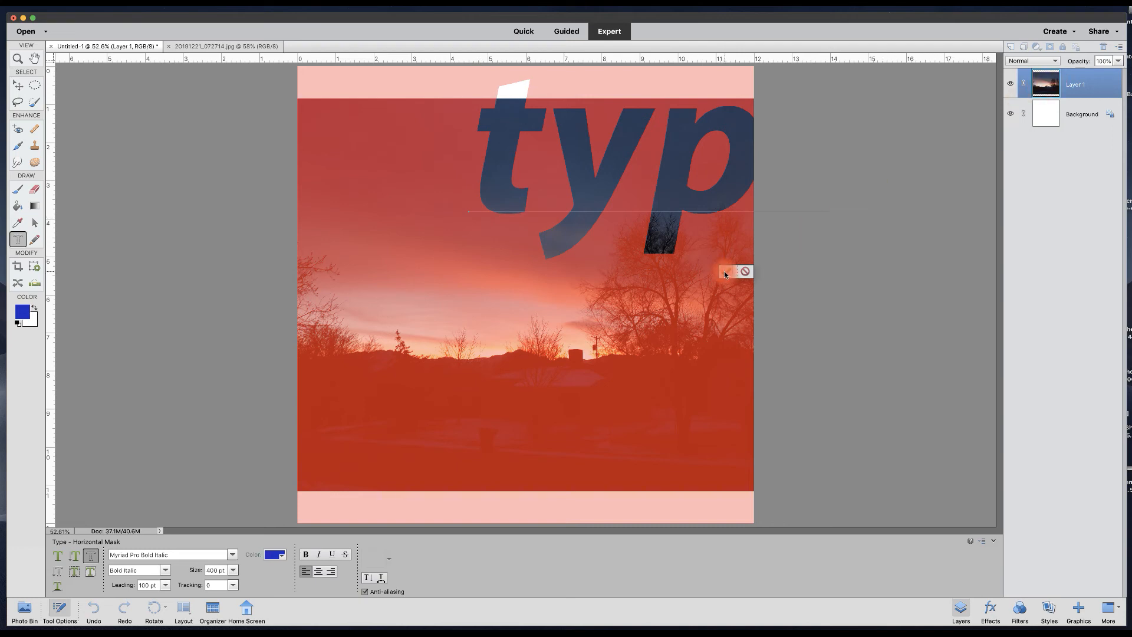
click(727, 272)
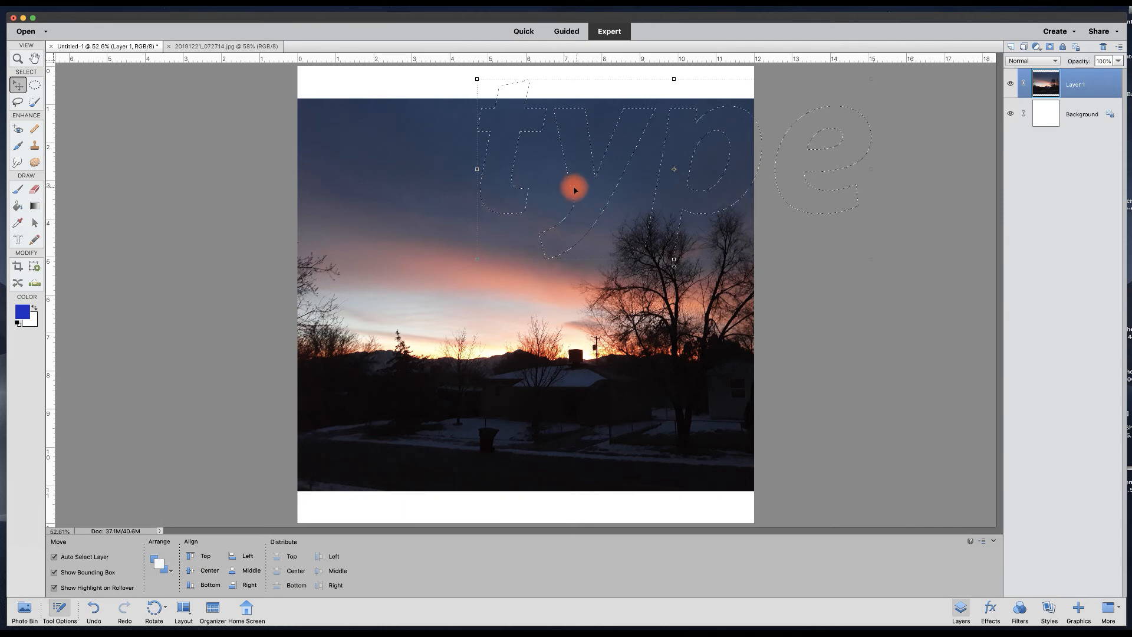
Try moving the text-shaped piece of the photo down and left, undo the move and deselect
drag(571, 191, 462, 304)
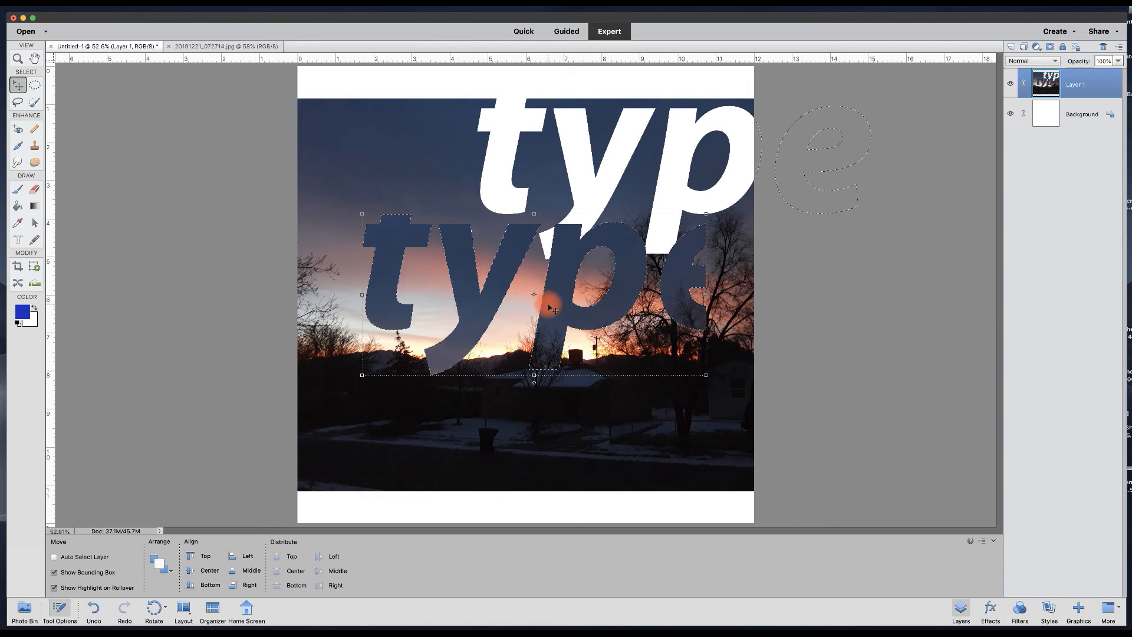
key(super+z)
key(super+d)
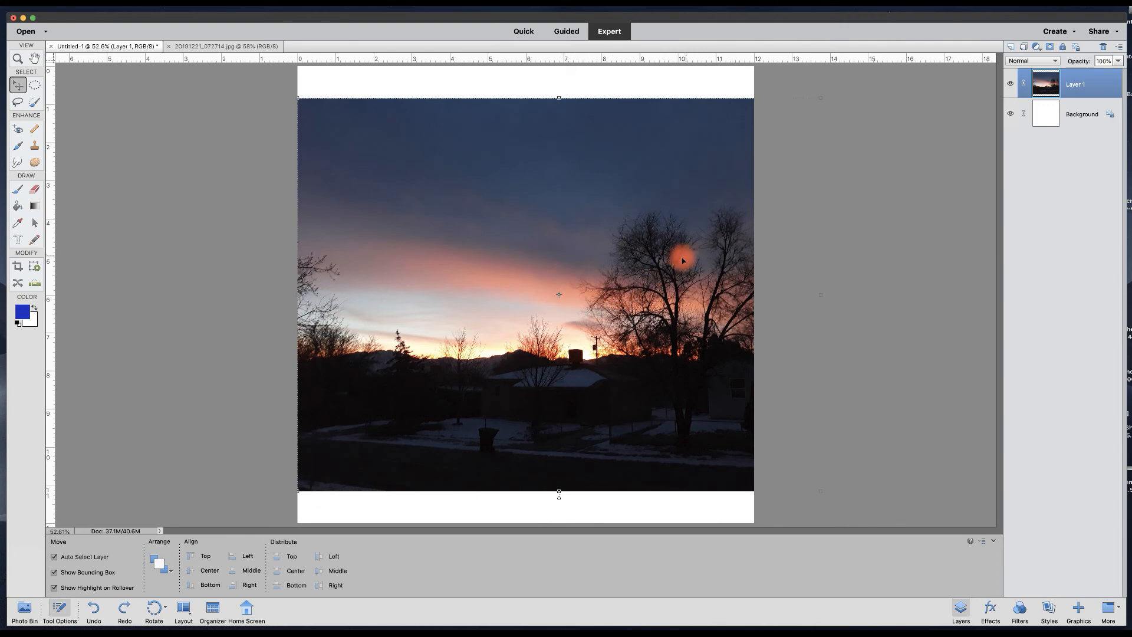
With the Background layer active, create a "type" selection across the upper part of the photo using the Horizontal Type Mask tool
click(1046, 116)
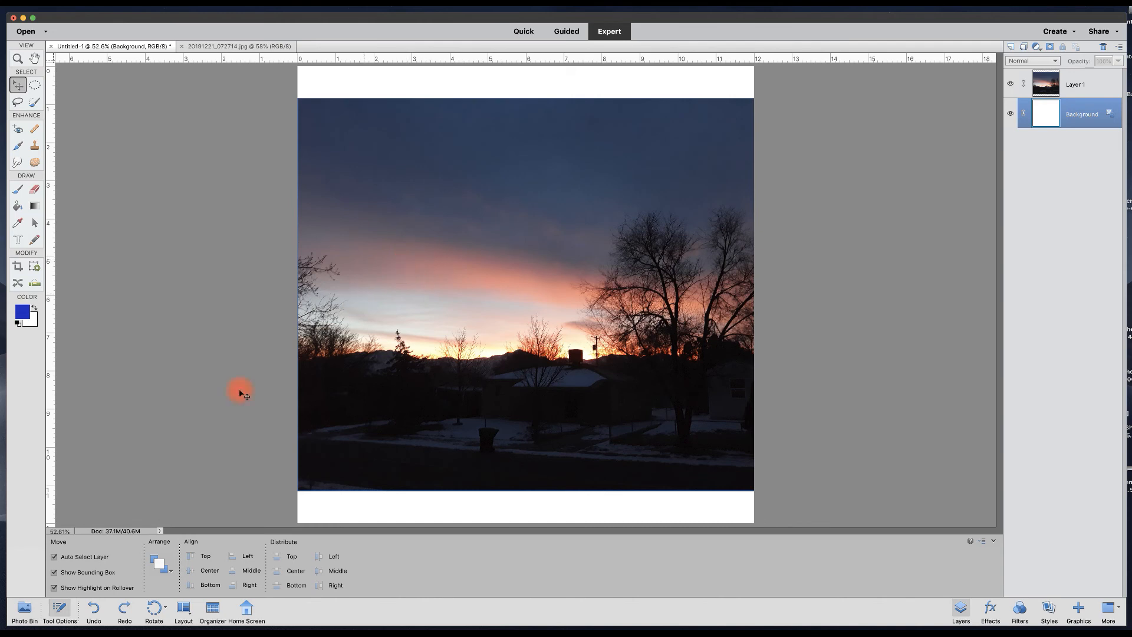
key(t)
click(90, 556)
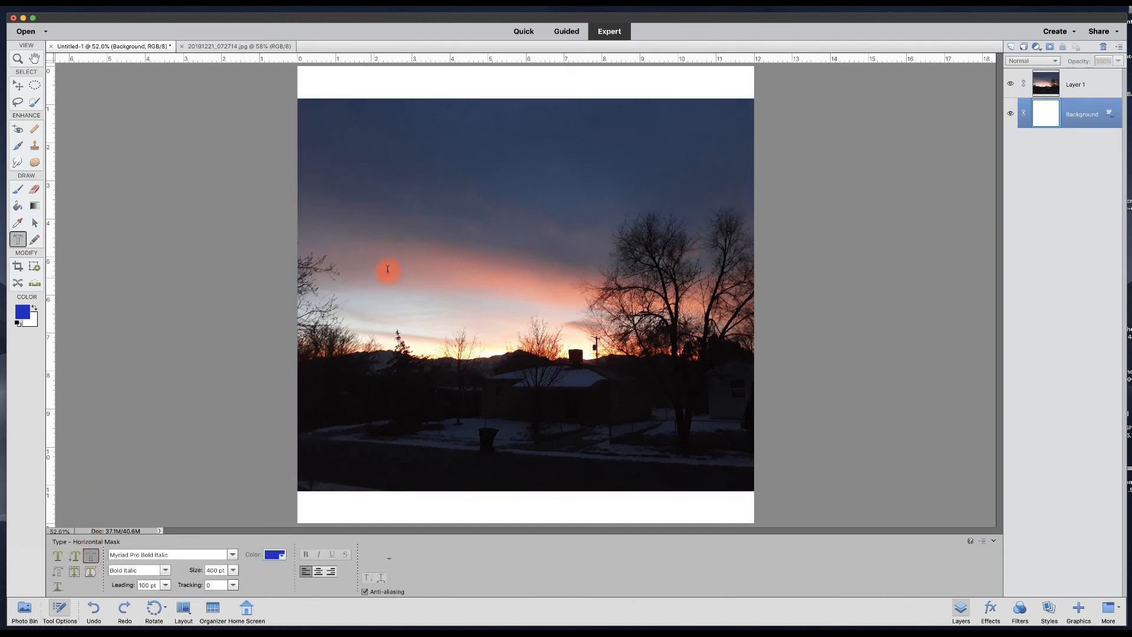
click(404, 257)
text(type)
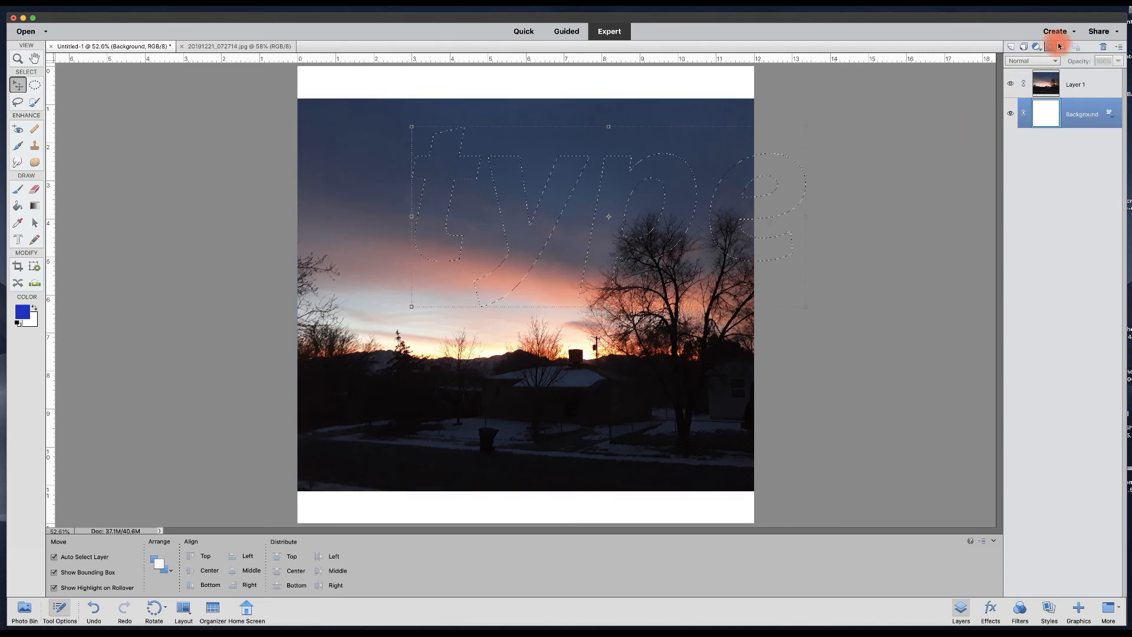
Add a layer mask to the photo layer from the "type" selection and make the mask active
click(1070, 87)
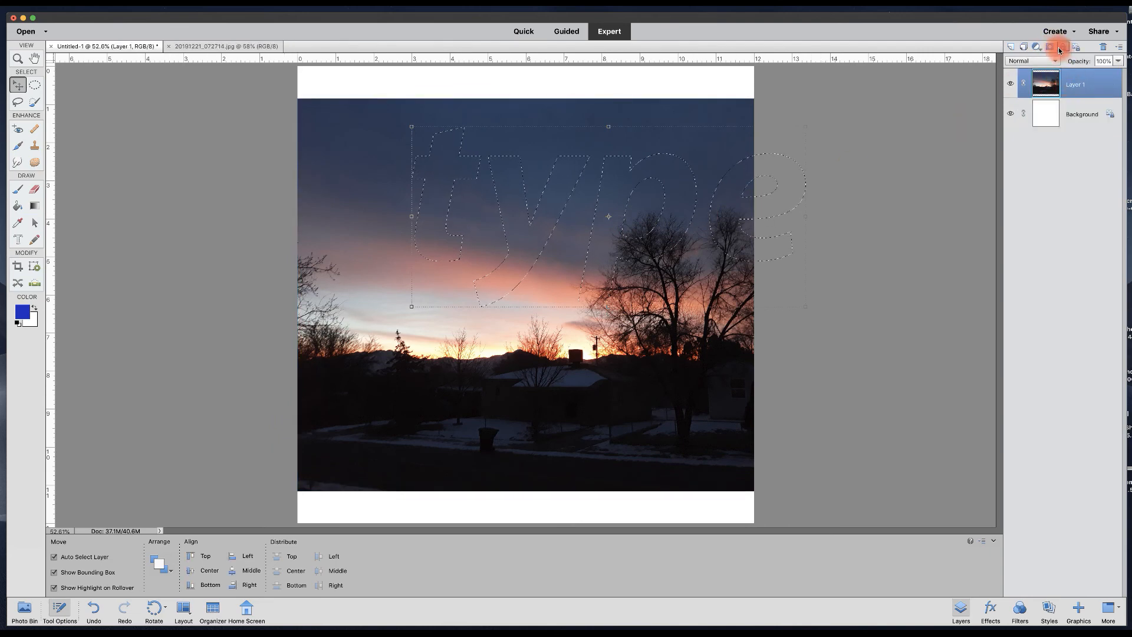
click(1049, 48)
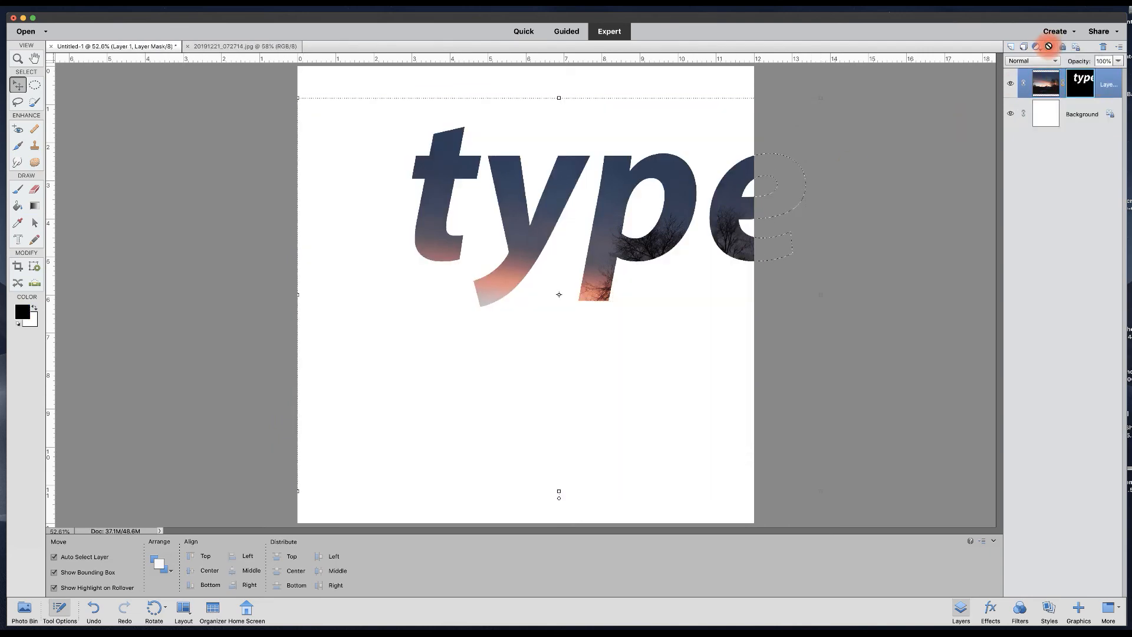
click(1085, 86)
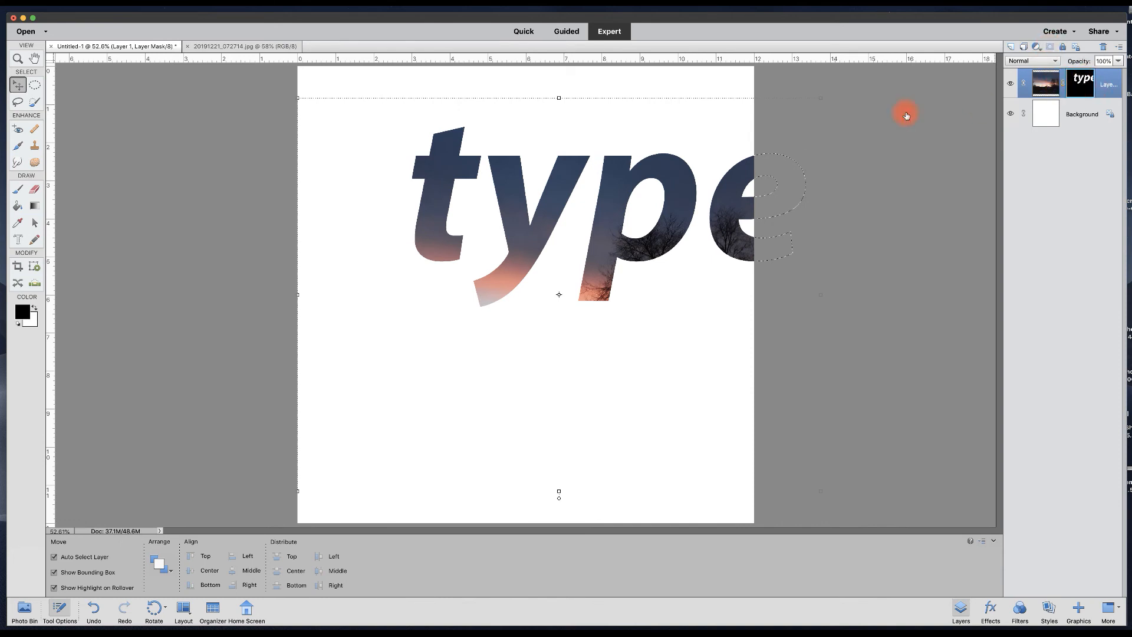
Move the photo-filled "type" lettering to the middle of the canvas and back up toward the upper right
drag(607, 213, 539, 270)
drag(538, 265, 537, 265)
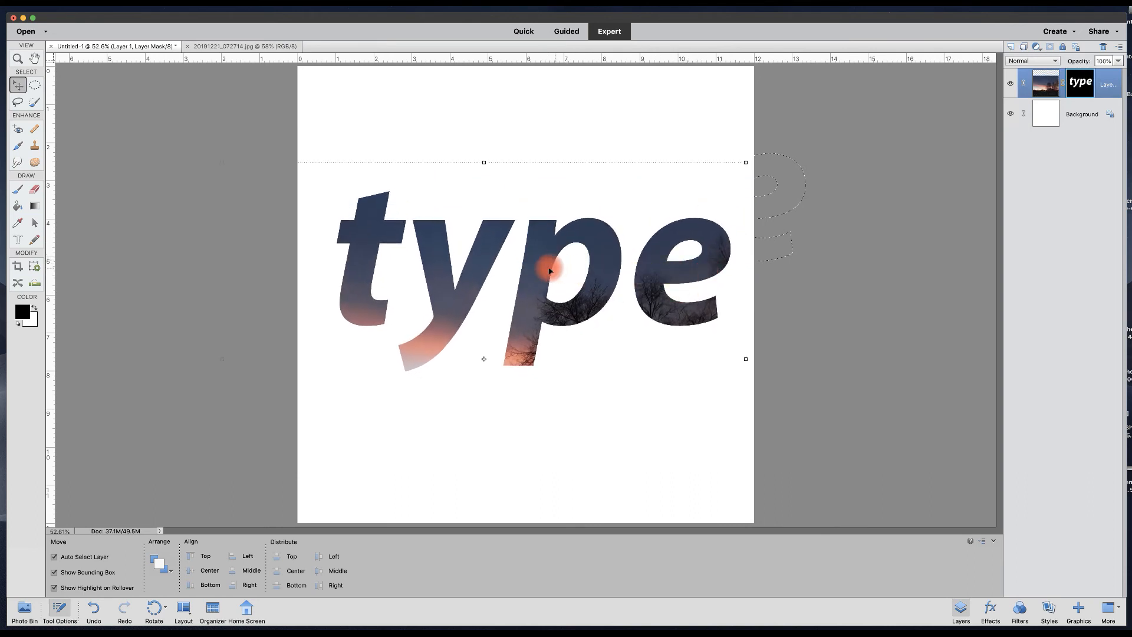
drag(545, 267, 619, 197)
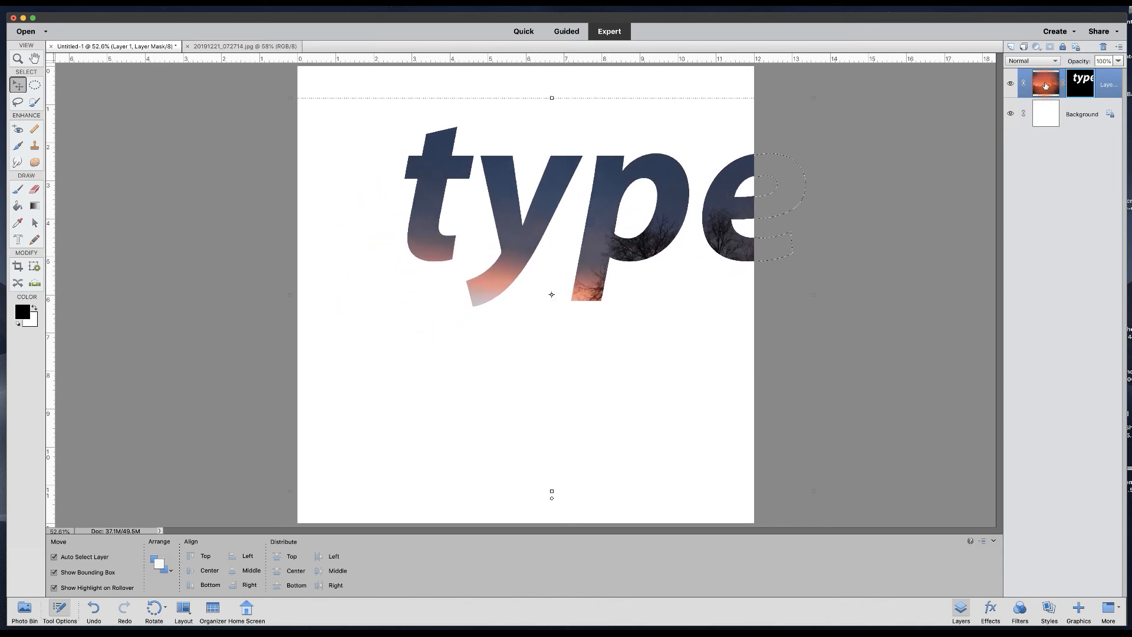
With the photo layer's mask active, move the photo-filled "type" lettering down and left so the whole word fits on the canvas
click(1044, 85)
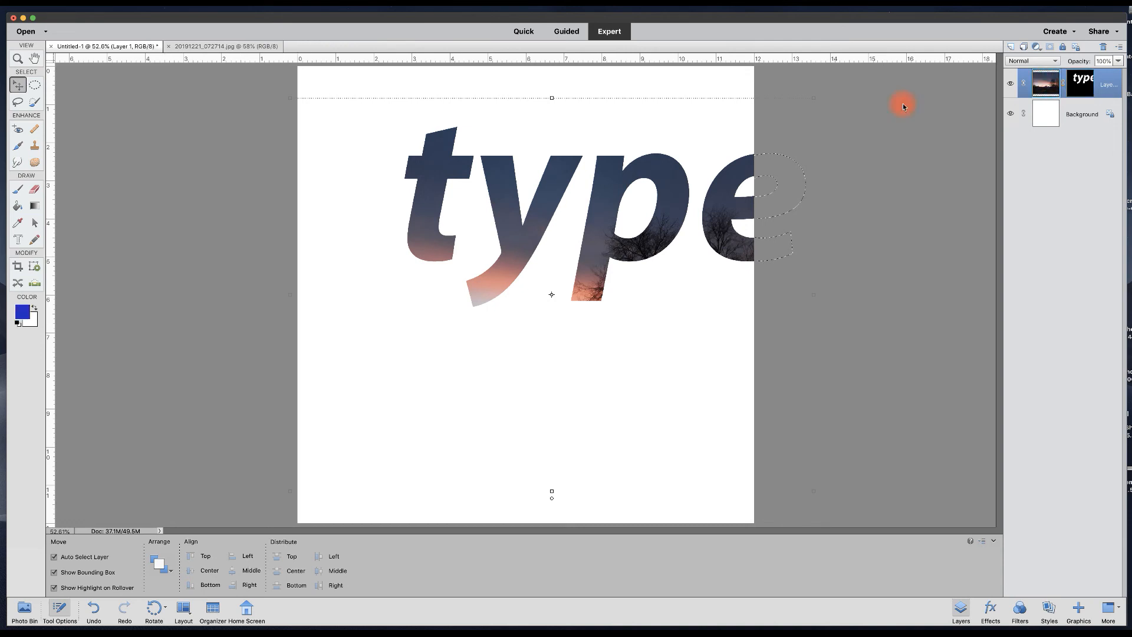
click(701, 118)
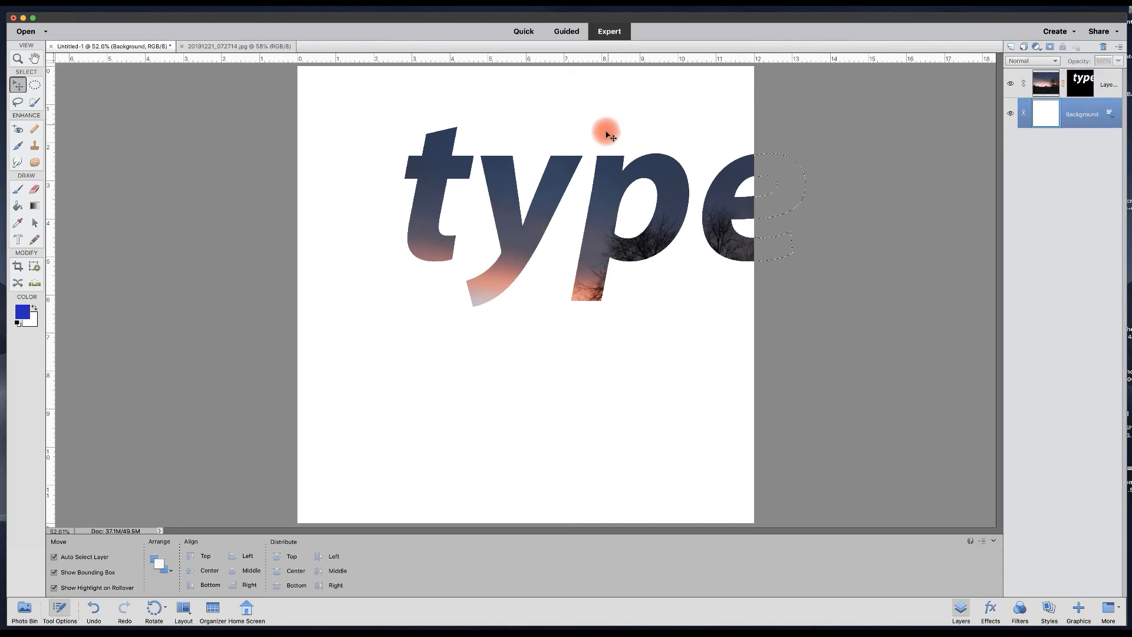
click(675, 176)
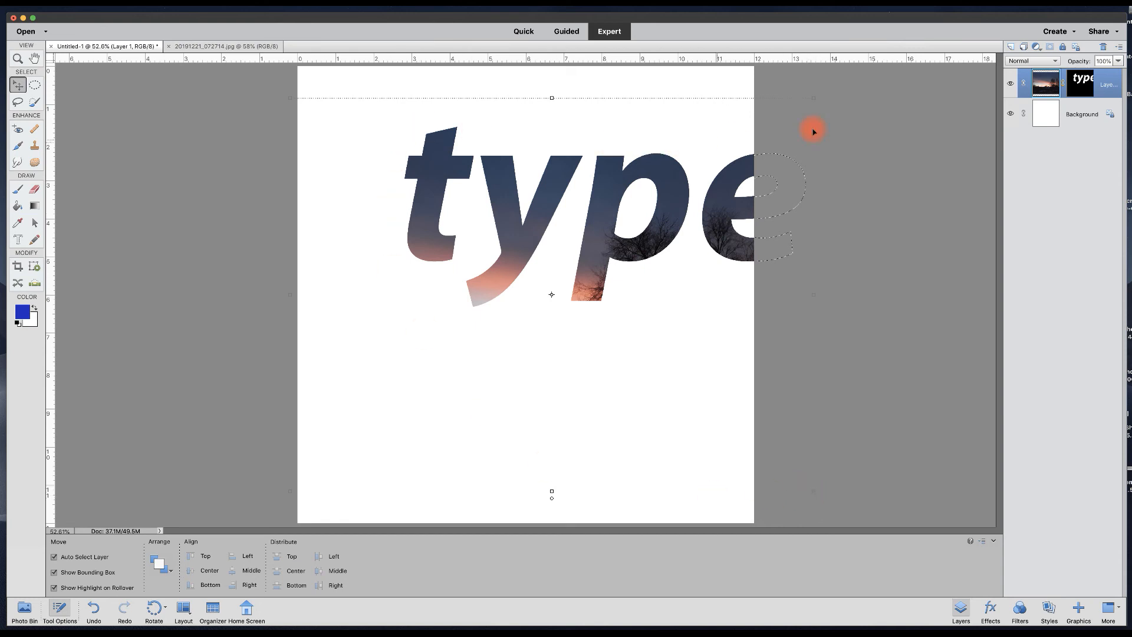
click(1079, 84)
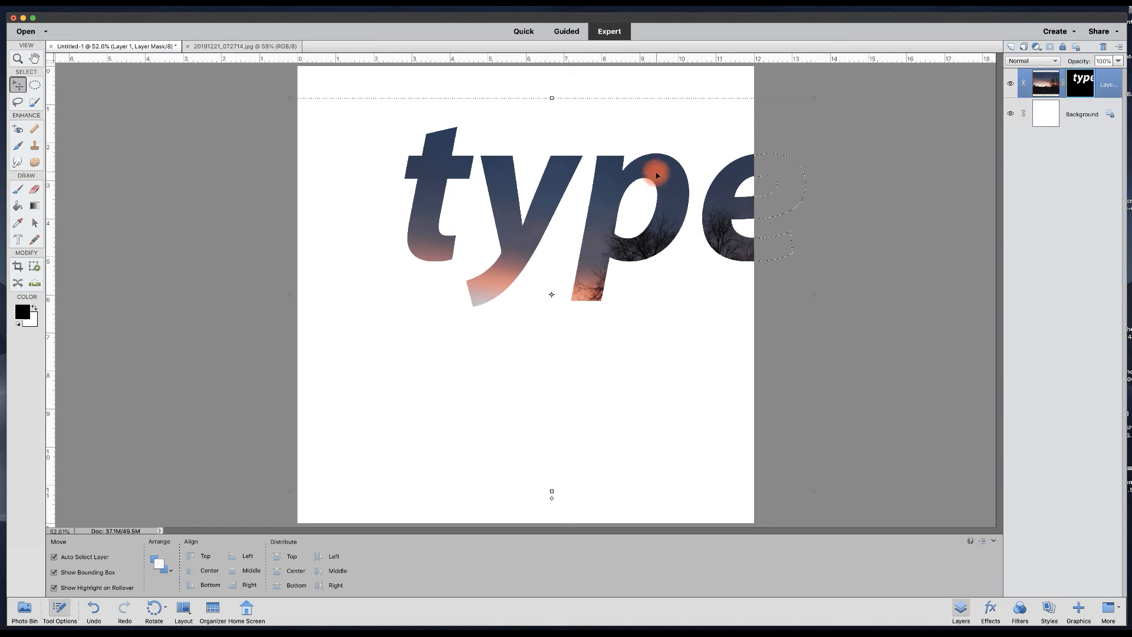
click(961, 123)
drag(618, 172, 550, 230)
drag(528, 286, 526, 246)
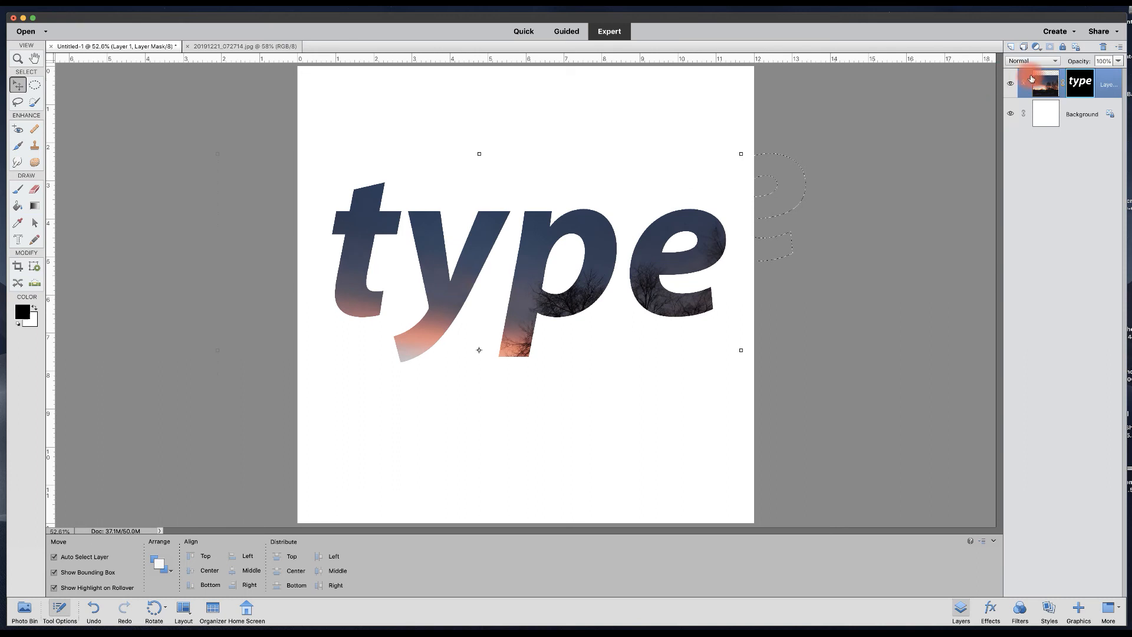
Unlink the layer mask from the photo and shift only the photo slightly right and up inside the "type" lettering
click(1064, 86)
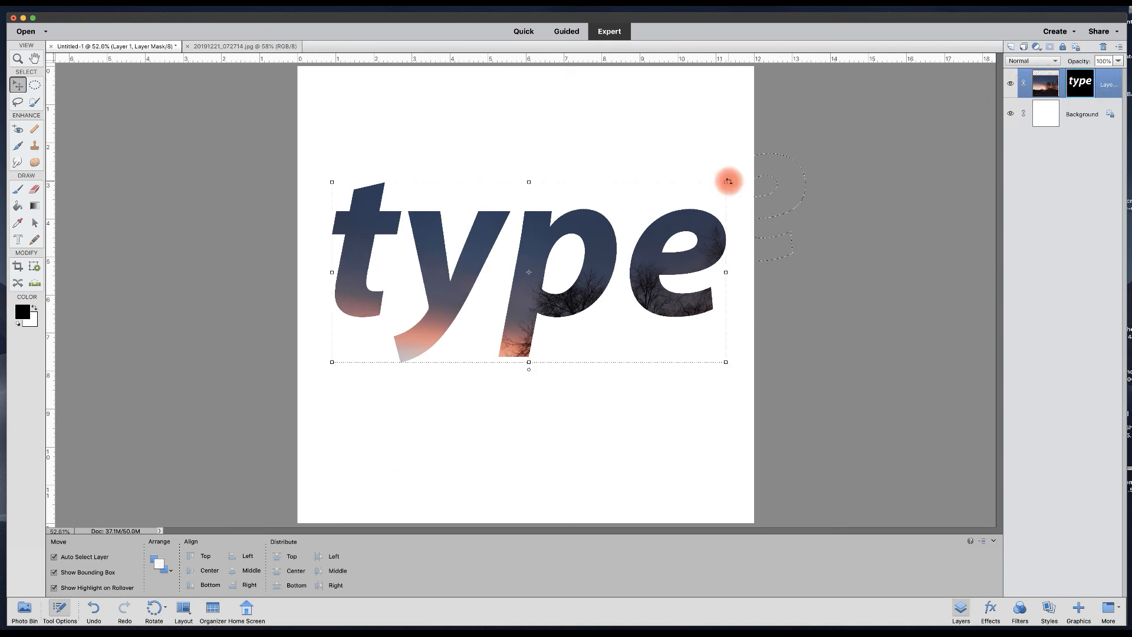
click(1040, 86)
mouse_move(523, 270)
mouse_down()
mouse_move(515, 245)
mouse_move(473, 243)
mouse_move(516, 239)
mouse_move(503, 248)
mouse_move(540, 273)
mouse_up()
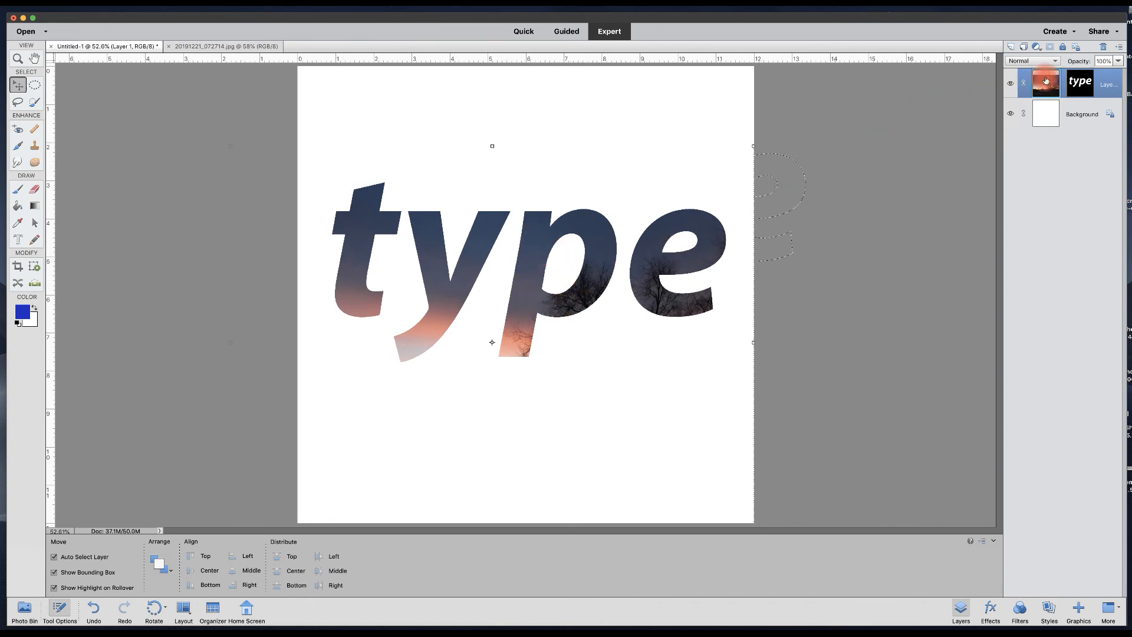
Delete the "type" layer mask from the photo layer
click(1106, 48)
click(523, 198)
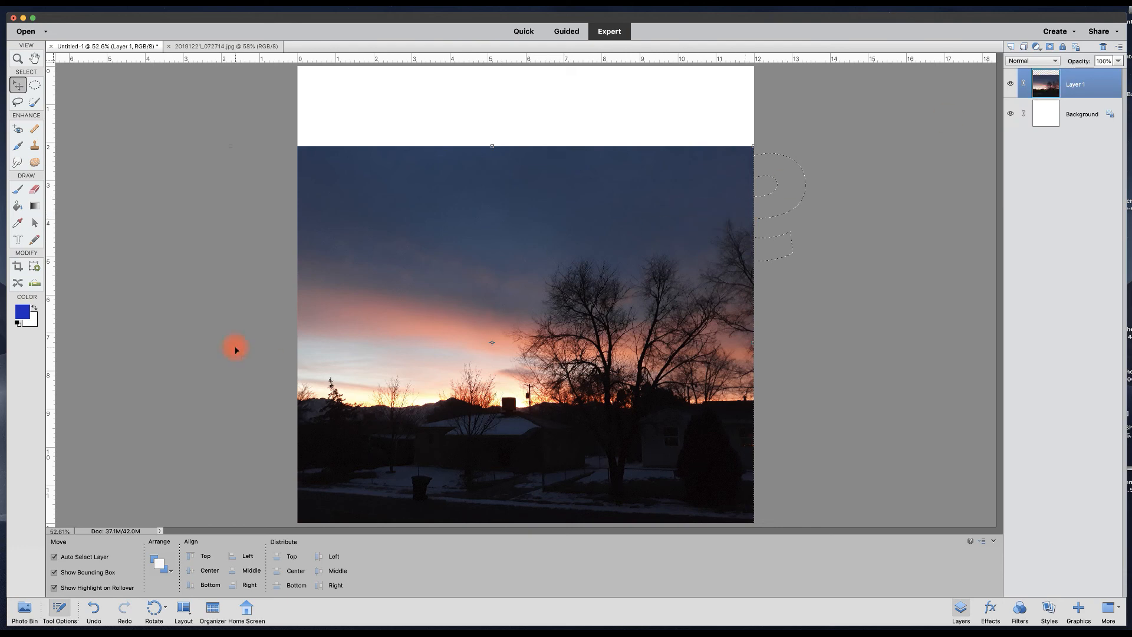
Add the horizontal text "TEXT" in blue 400 pt Myriad Pro Bold Italic over the upper part of the photo
key(t)
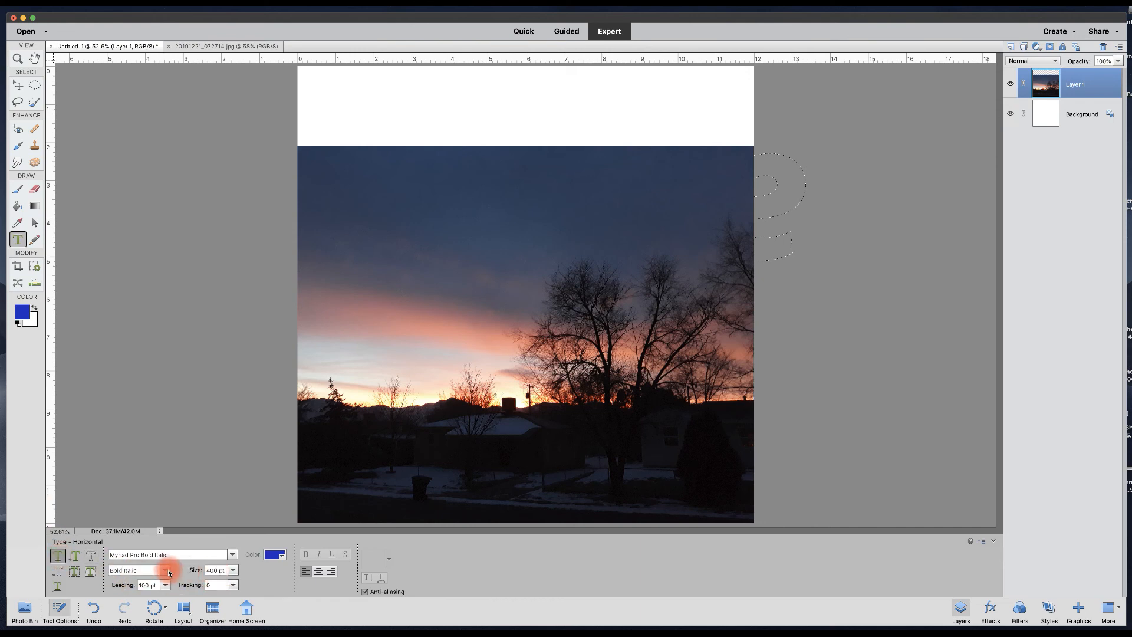
click(466, 206)
click(431, 233)
text(TEX)
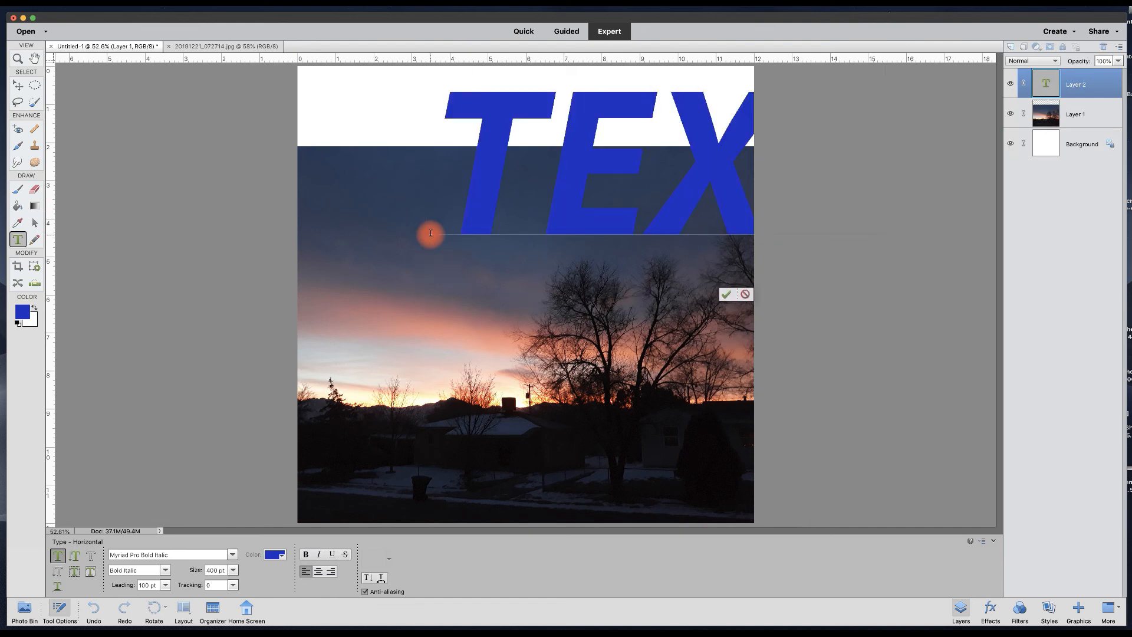
click(726, 293)
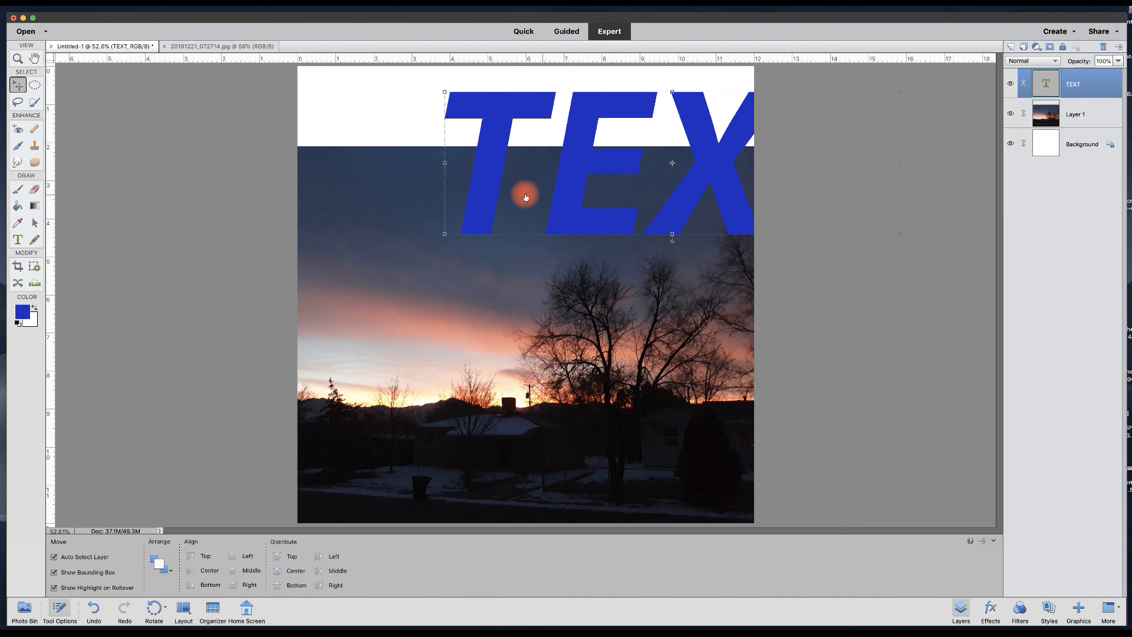
Move the "TEXT" lettering down and left so that it spans the canvas width over the photo
click(444, 194)
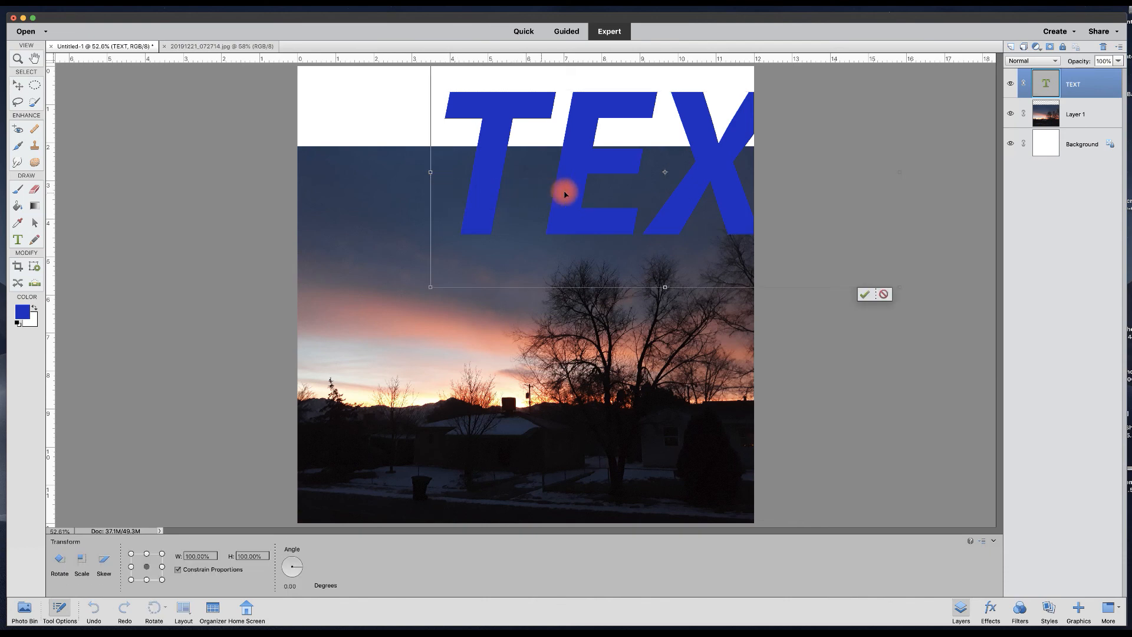
mouse_move(551, 212)
mouse_down()
mouse_move(454, 348)
mouse_move(411, 350)
mouse_move(425, 335)
mouse_up()
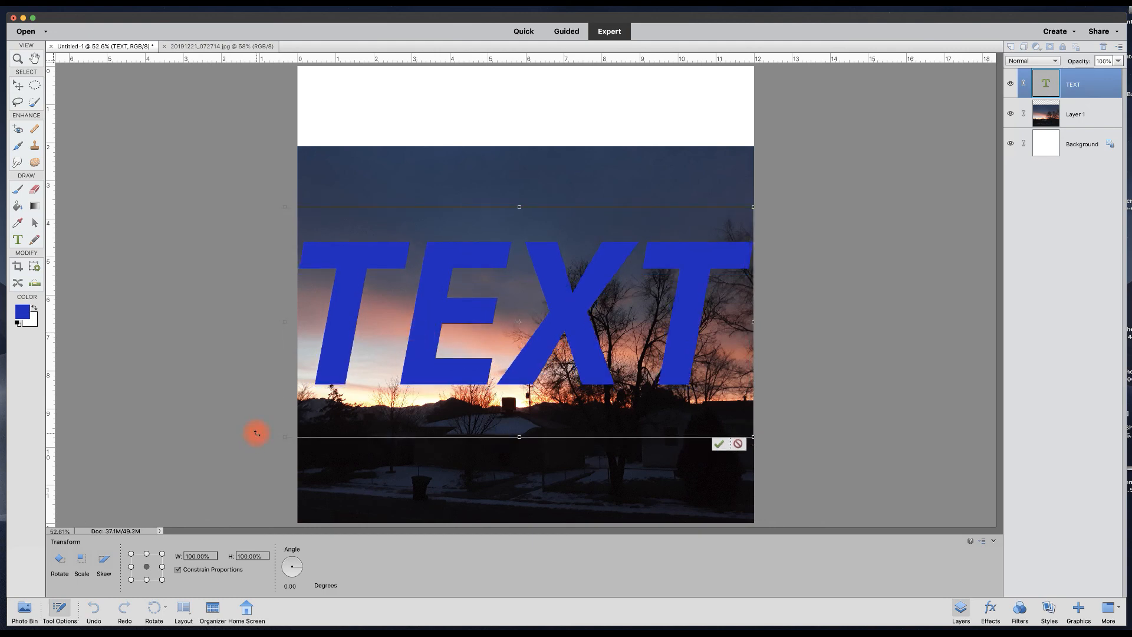
click(81, 563)
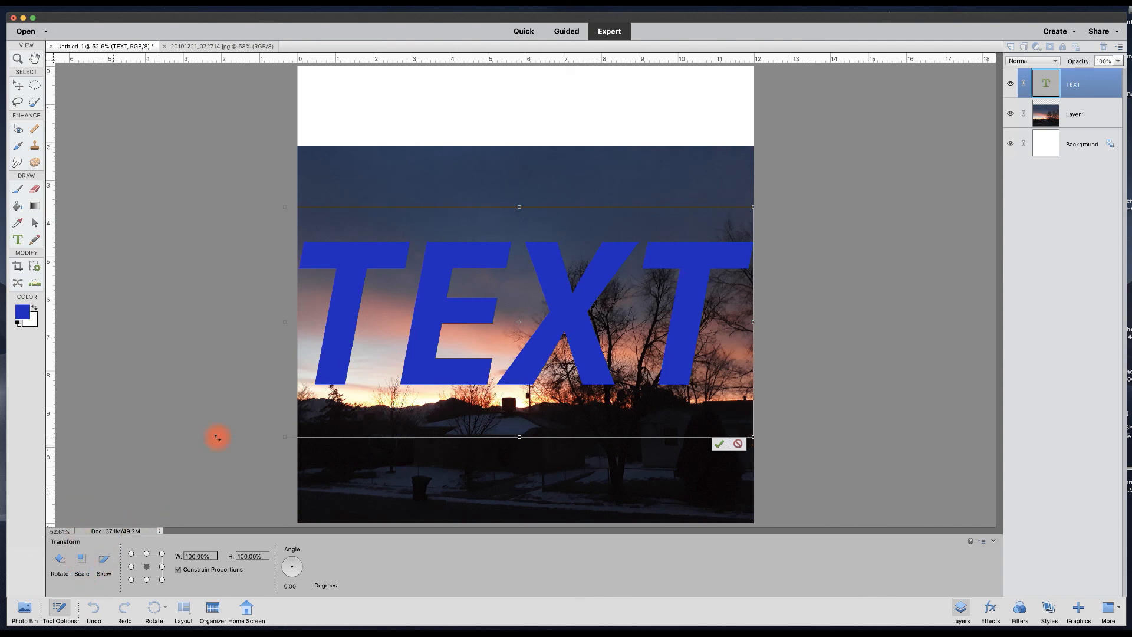
click(722, 446)
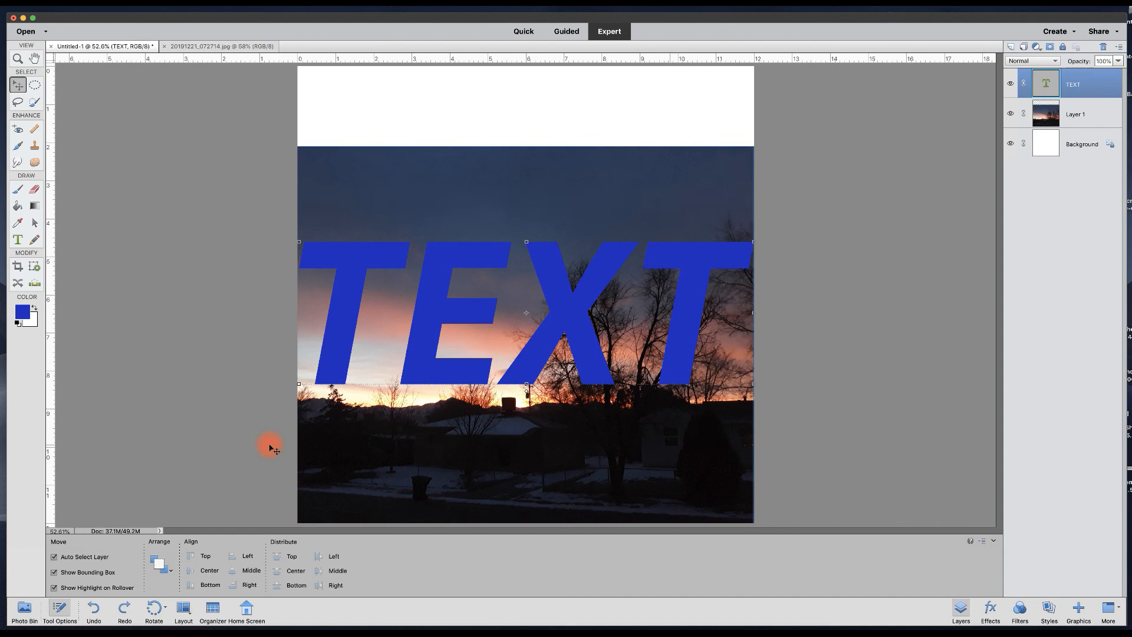
Set the tracking of the whole word "TEXT" to -25
key(t)
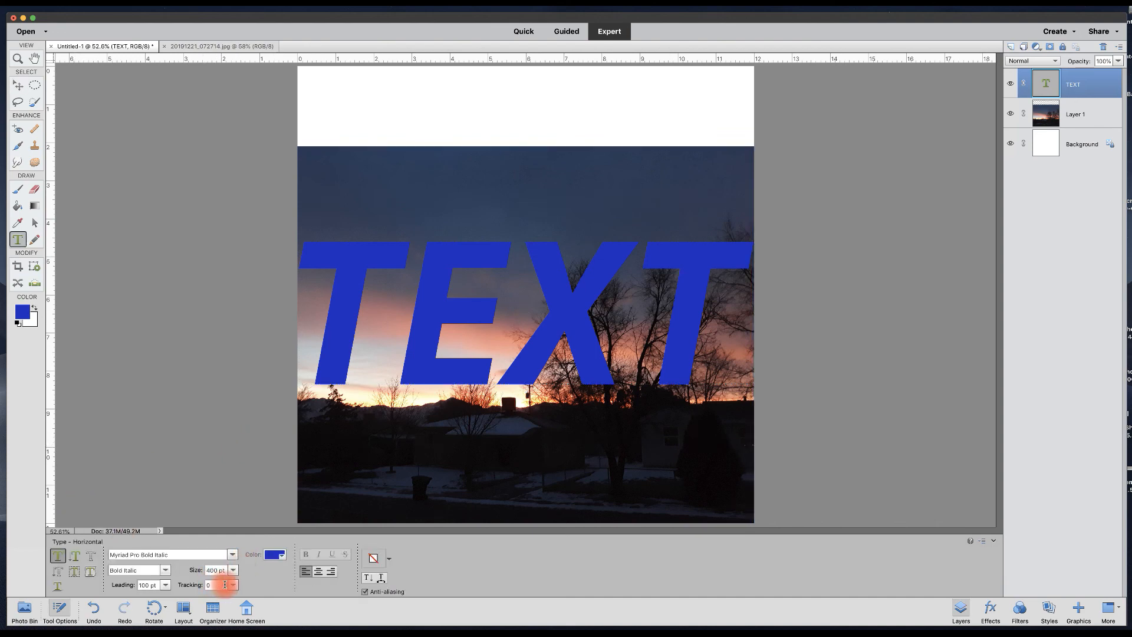
double_click(329, 370)
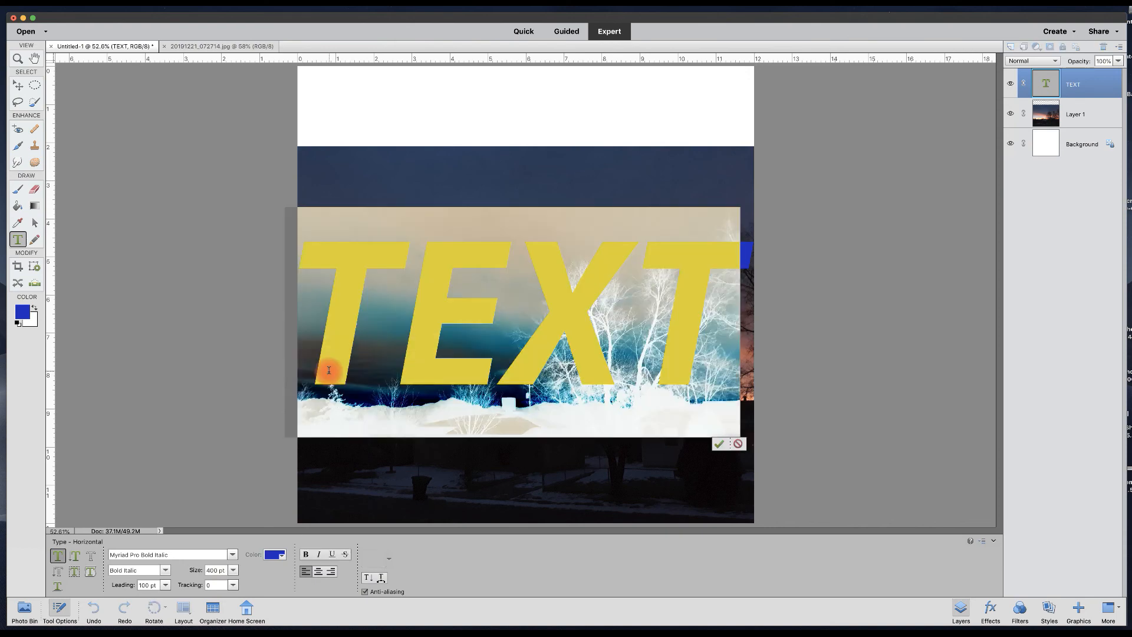
click(234, 585)
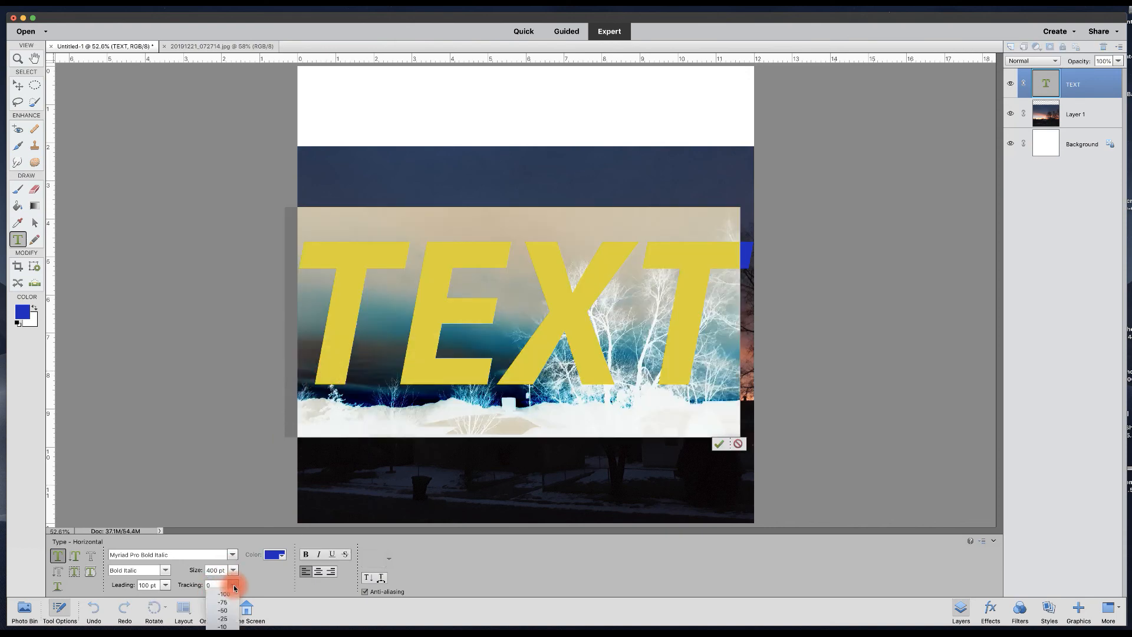
click(223, 622)
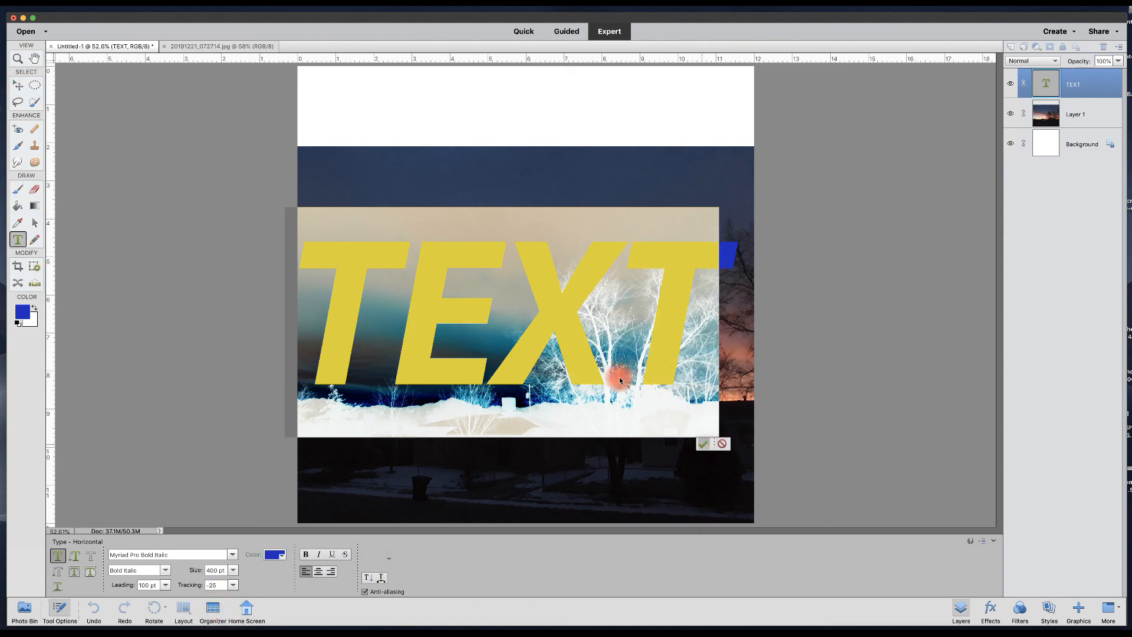
click(702, 443)
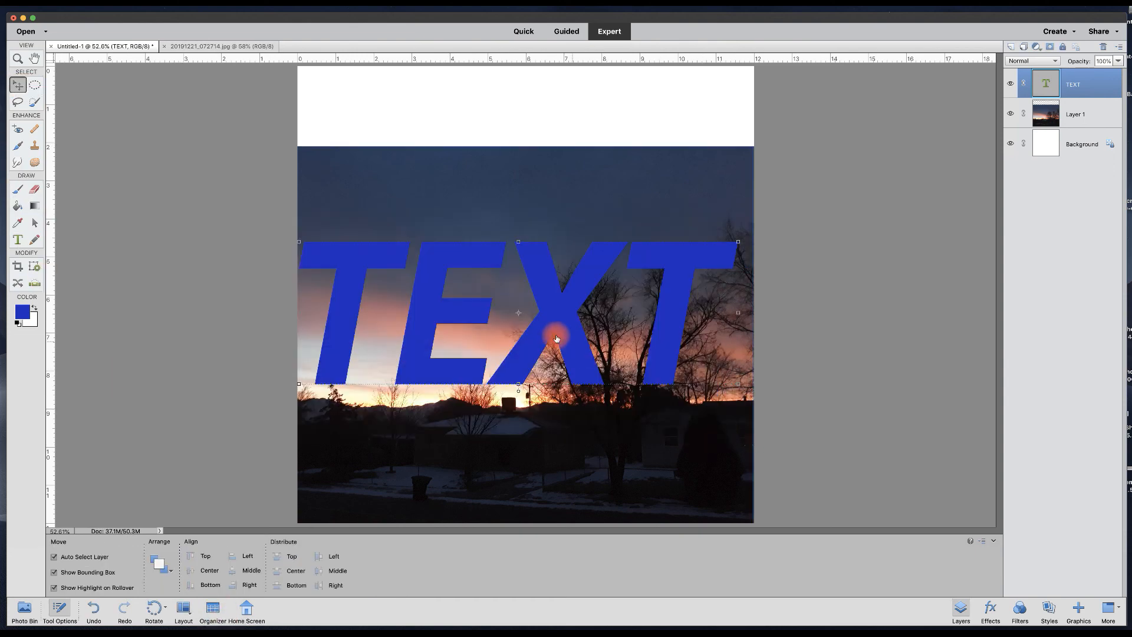
Nudge the "TEXT" lettering slightly right to center it, and place its layer below the photo layer
click(739, 338)
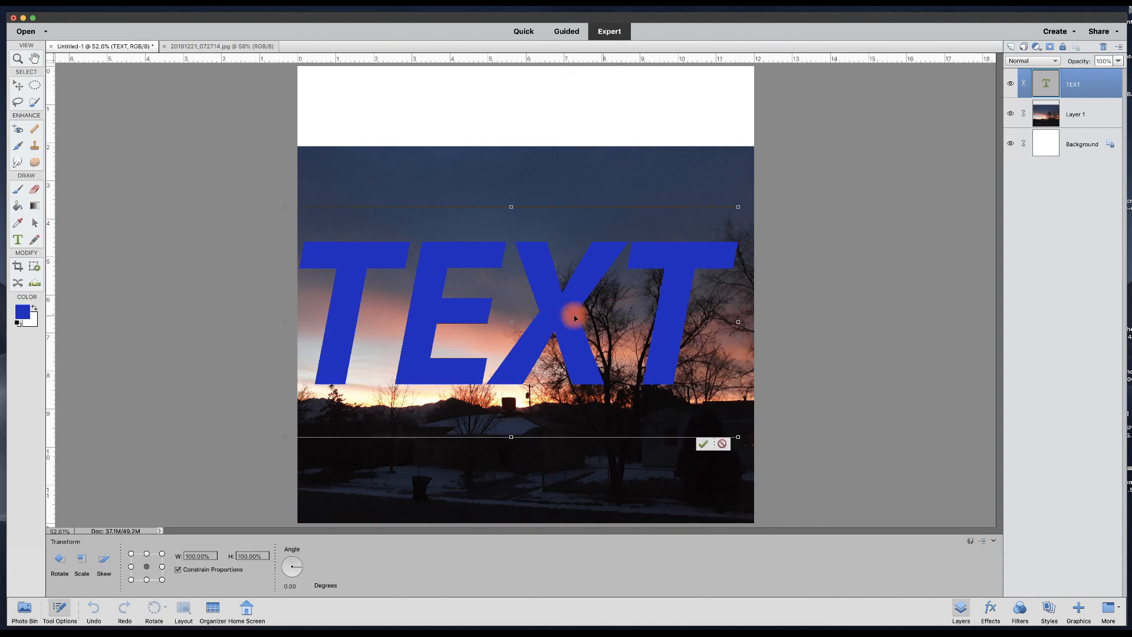
drag(569, 313, 576, 316)
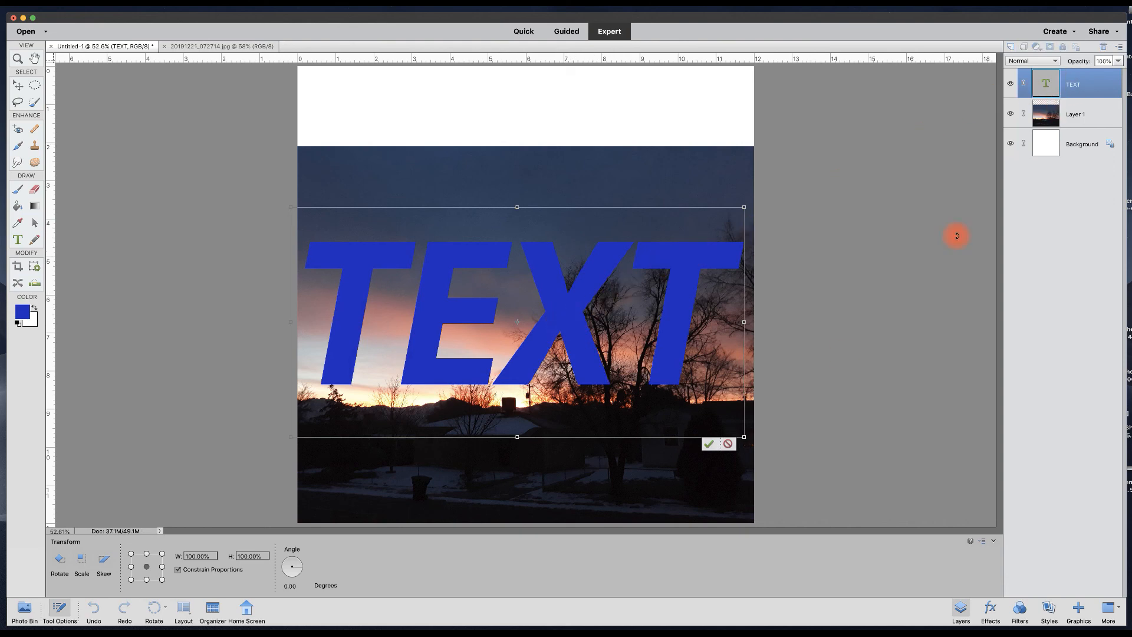
click(708, 444)
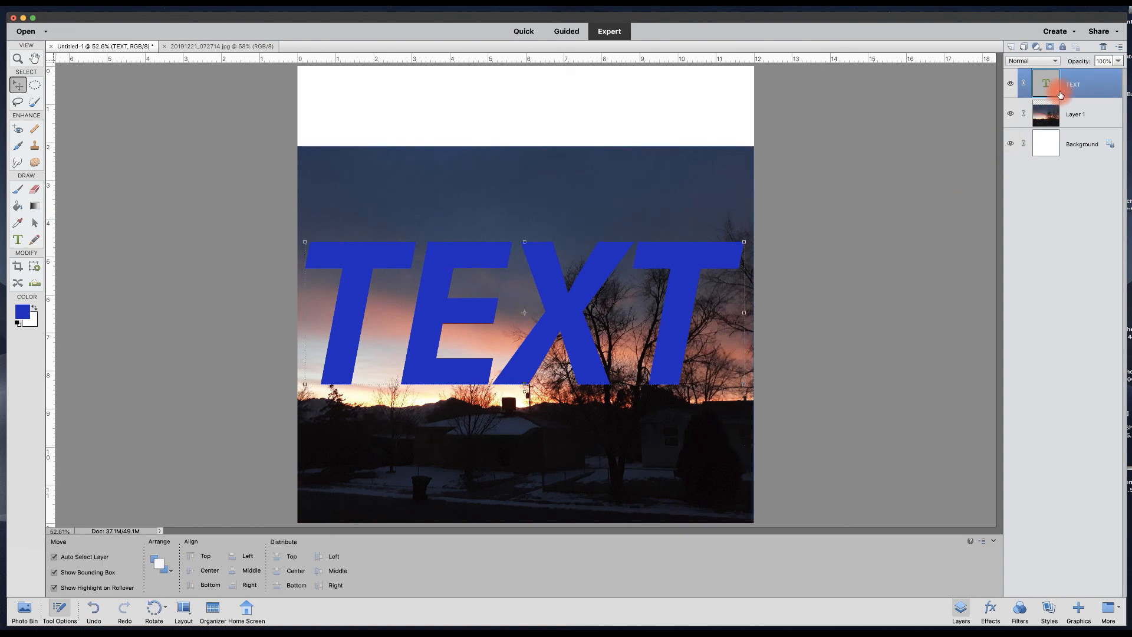
drag(1070, 84, 1067, 128)
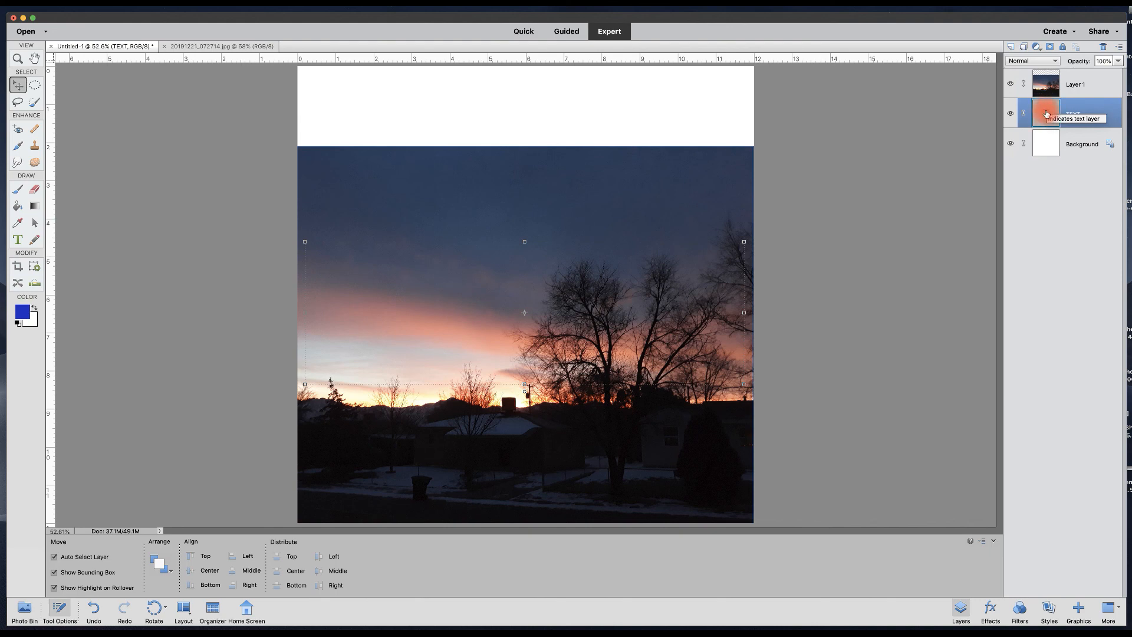
Try creating a clipping mask from the photo layer onto the TEXT layer, and undo it
click(1055, 86)
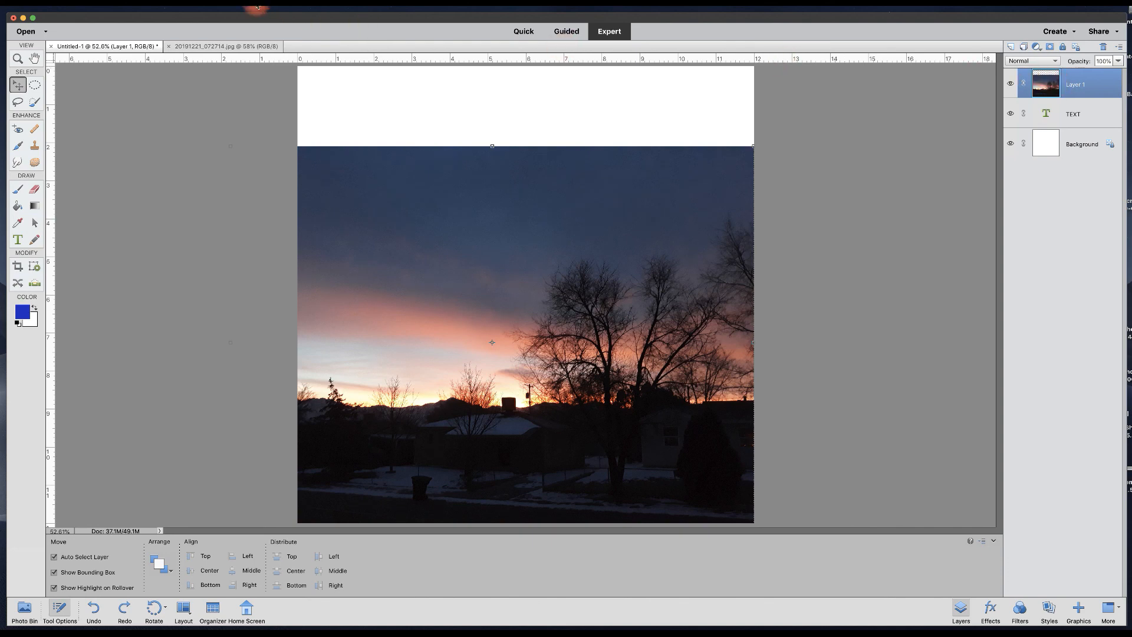
click(219, 3)
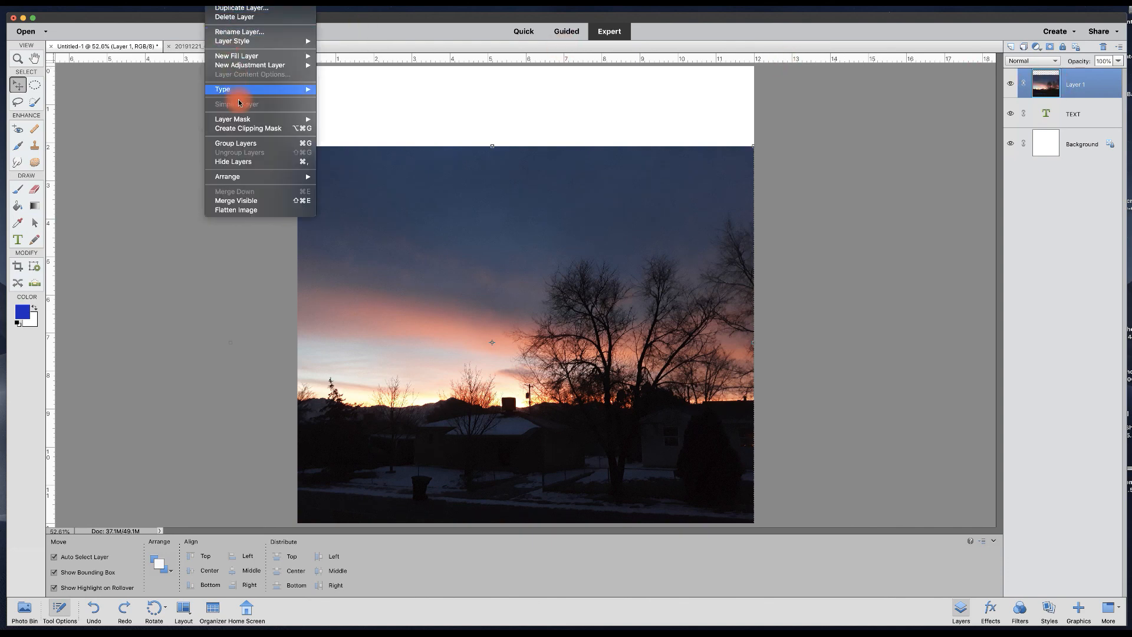
click(263, 130)
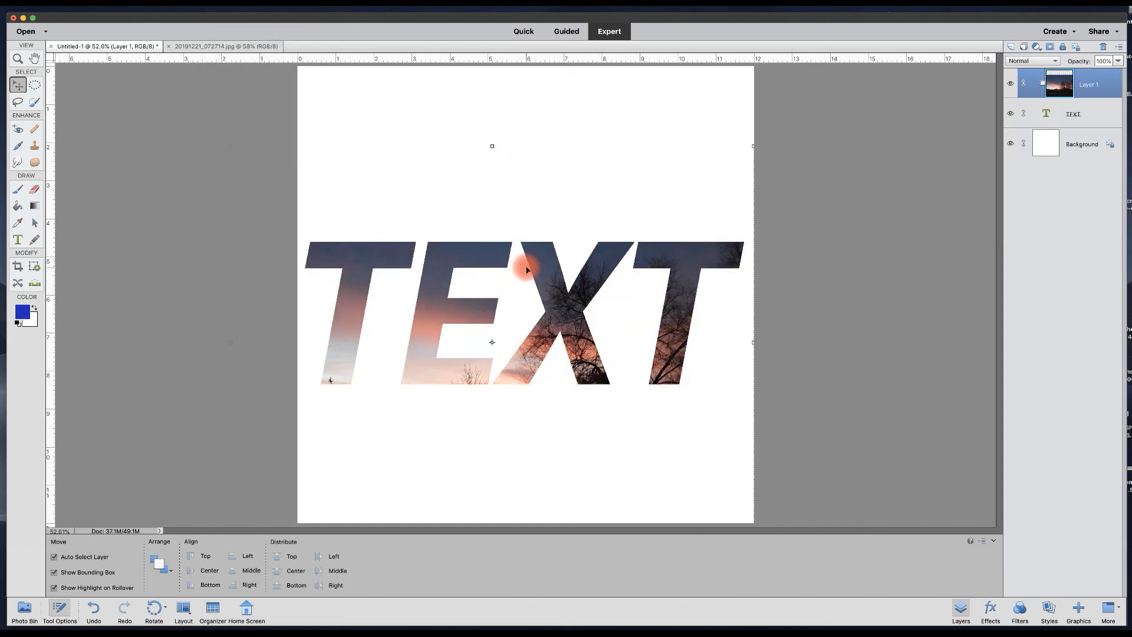
key(super+z)
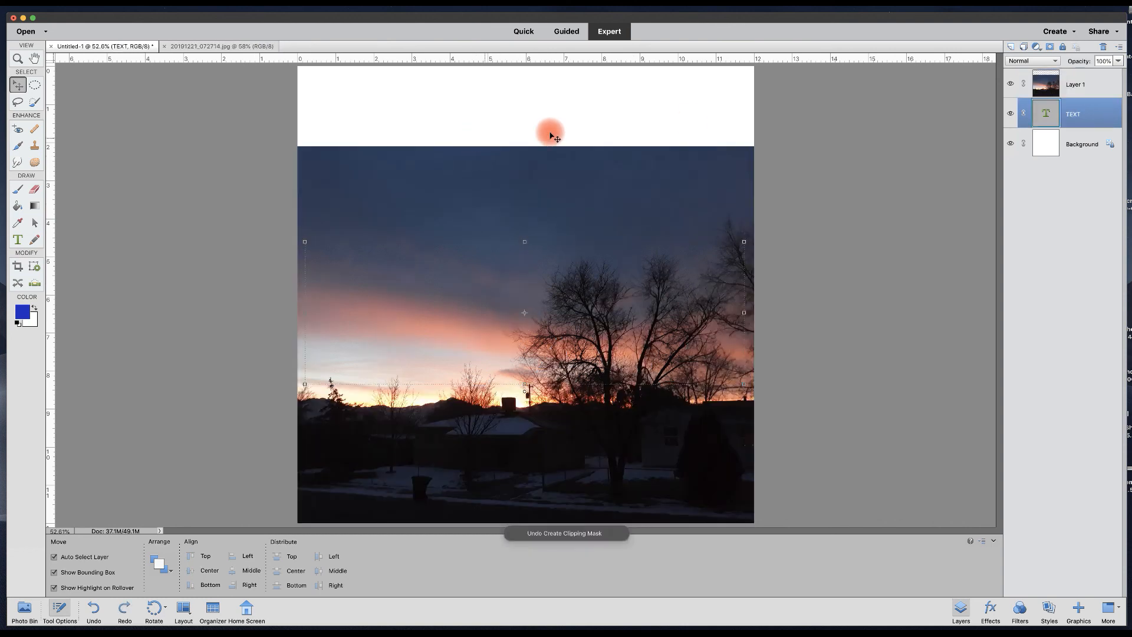
Clip the photo layer to the TEXT layer and shift the photo up and slightly right inside the lettering
alt+click(1074, 97)
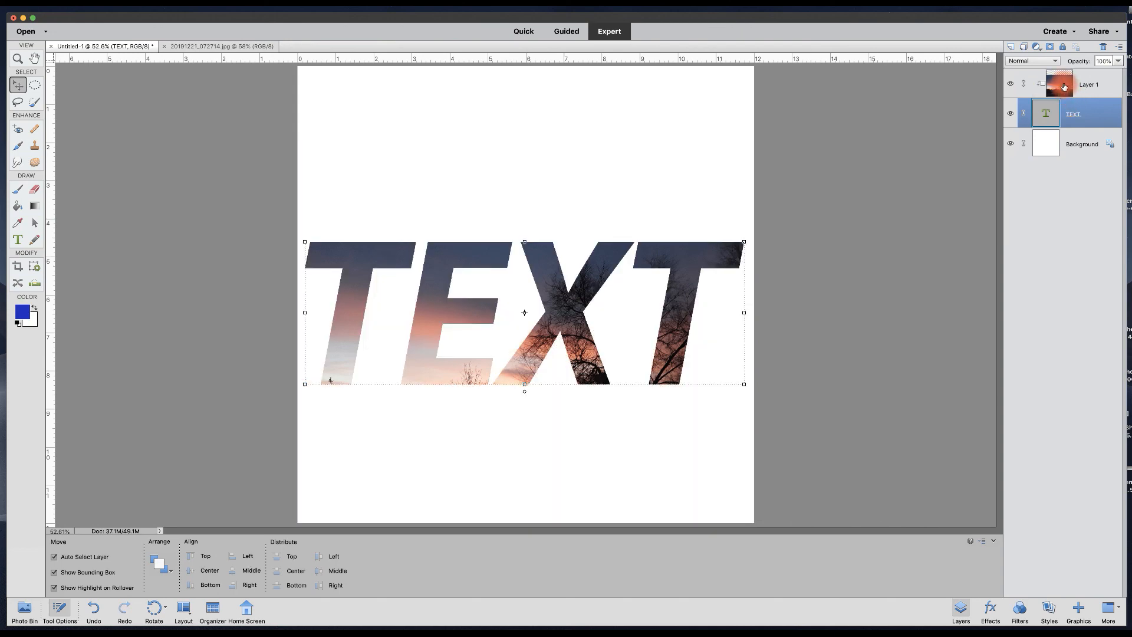
click(1049, 110)
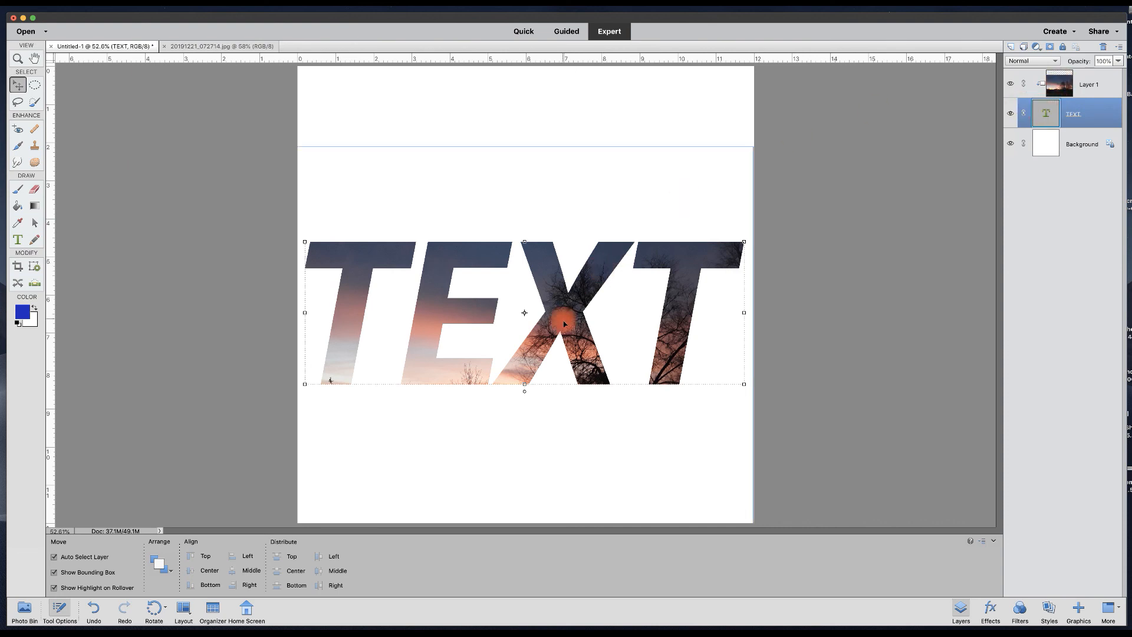
drag(570, 326, 582, 270)
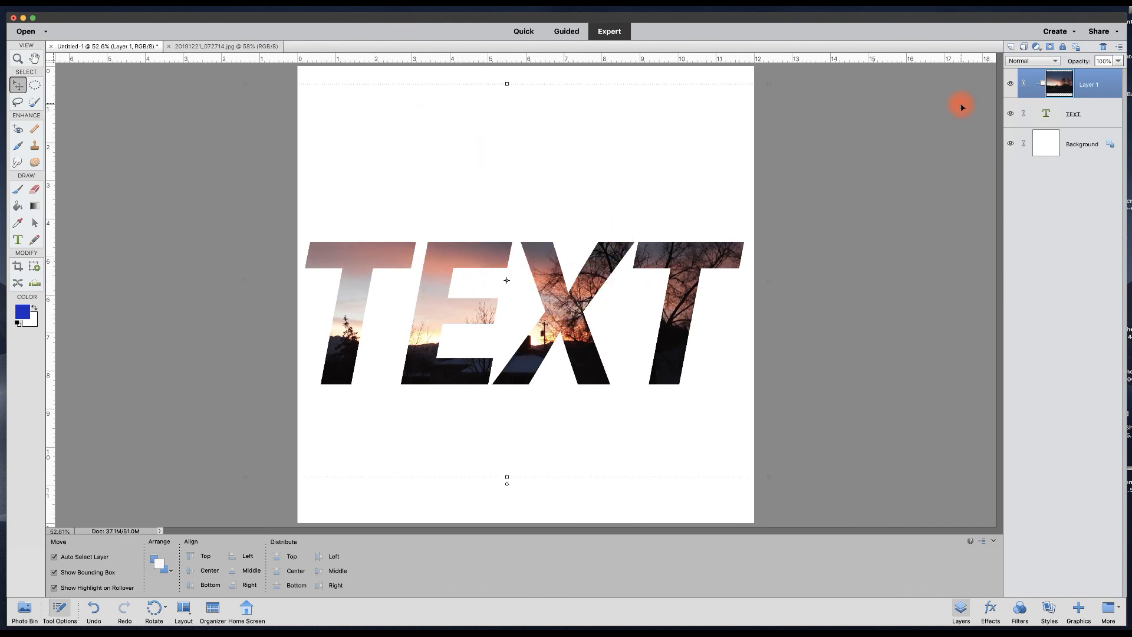
Select the photo and TEXT layers together and move the filled lettering up about 1.2 in
shift+click(1047, 114)
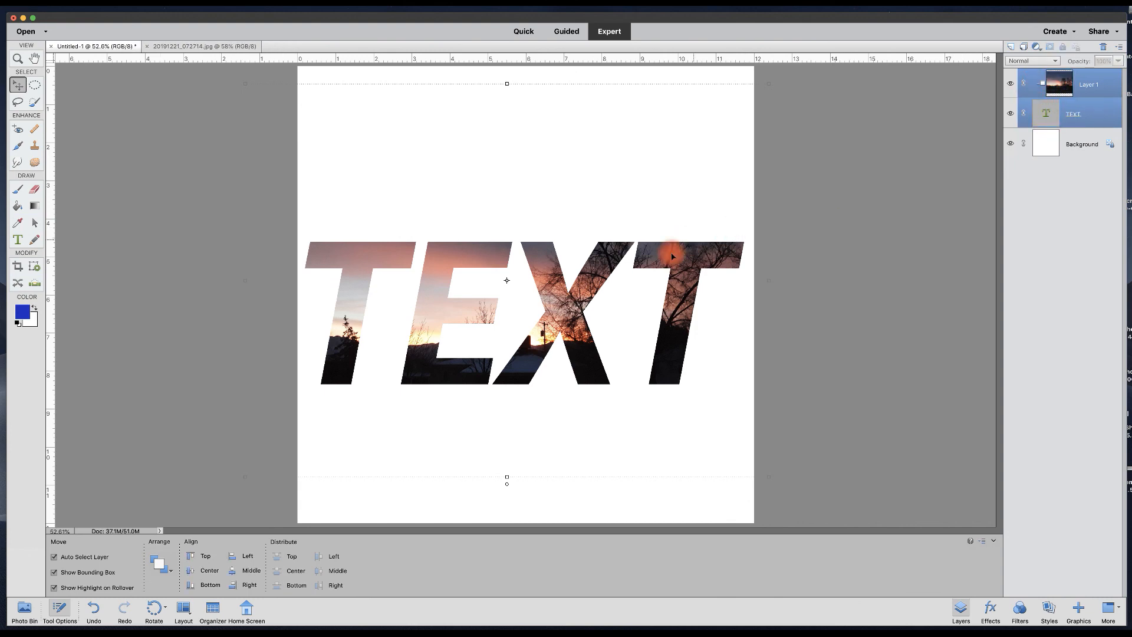
drag(575, 314, 574, 261)
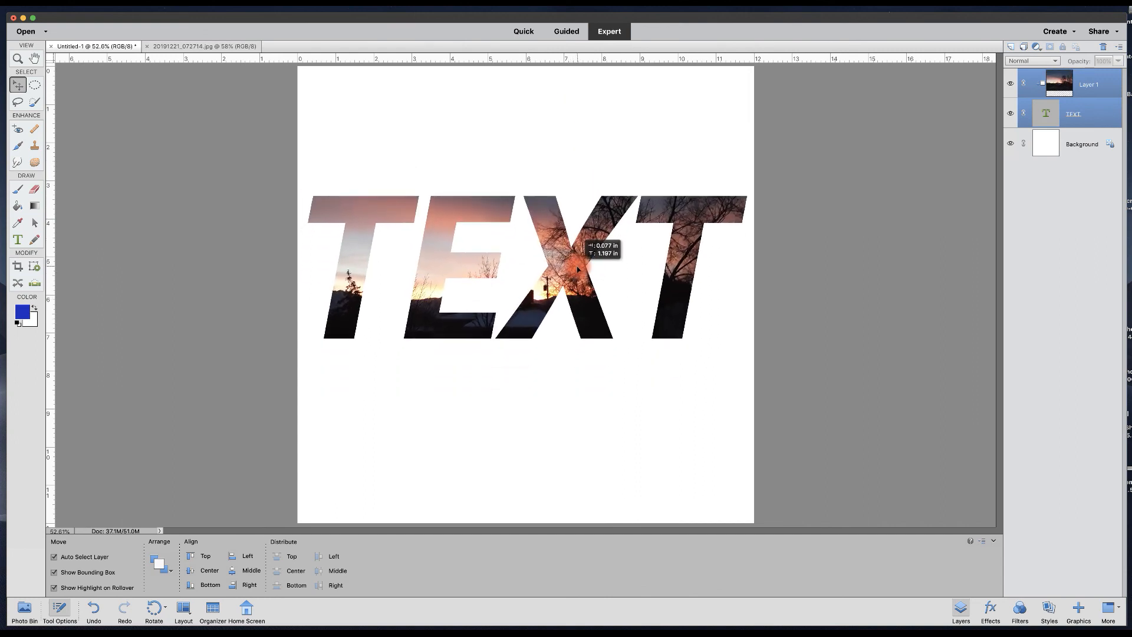
Edit the clipped text layer to read "TEST" by replacing the X with an S
click(1067, 113)
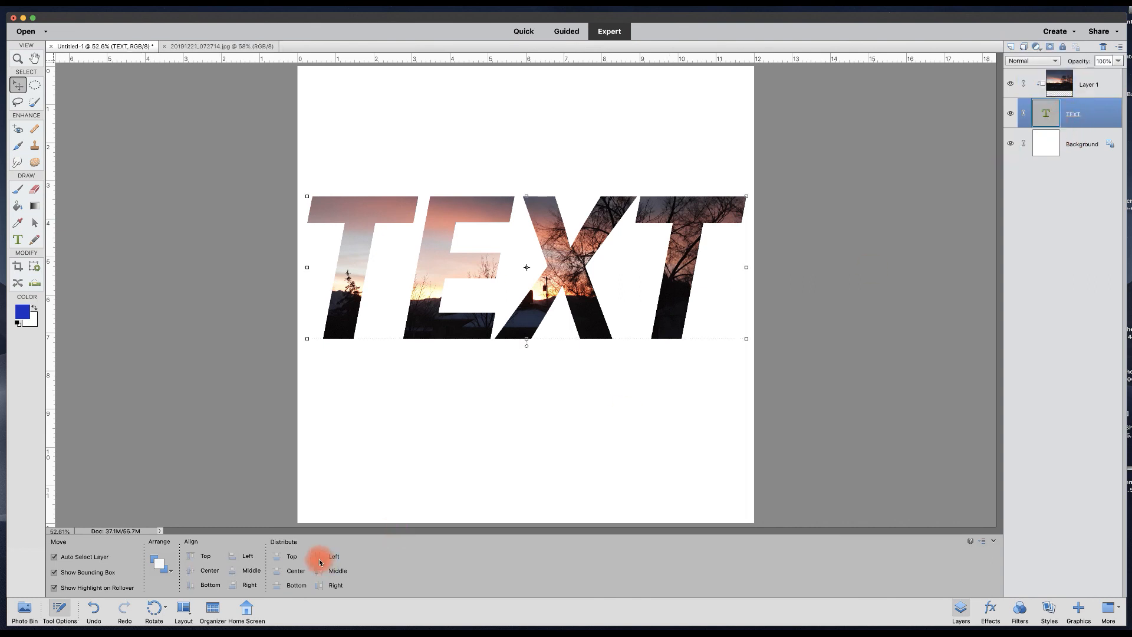
key(t)
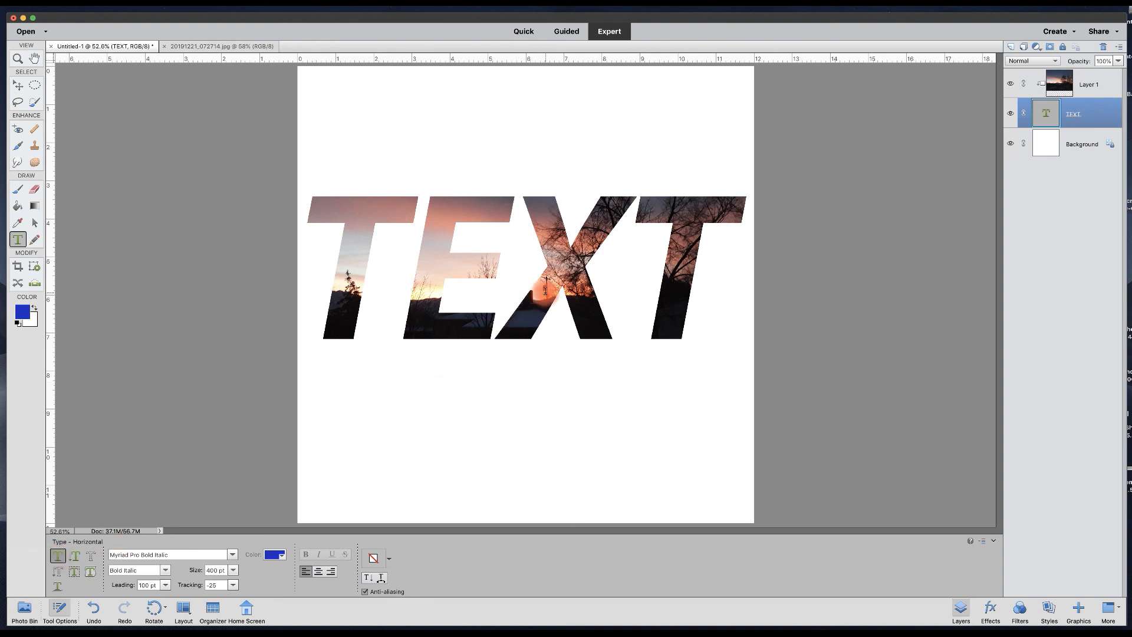
drag(585, 265, 557, 265)
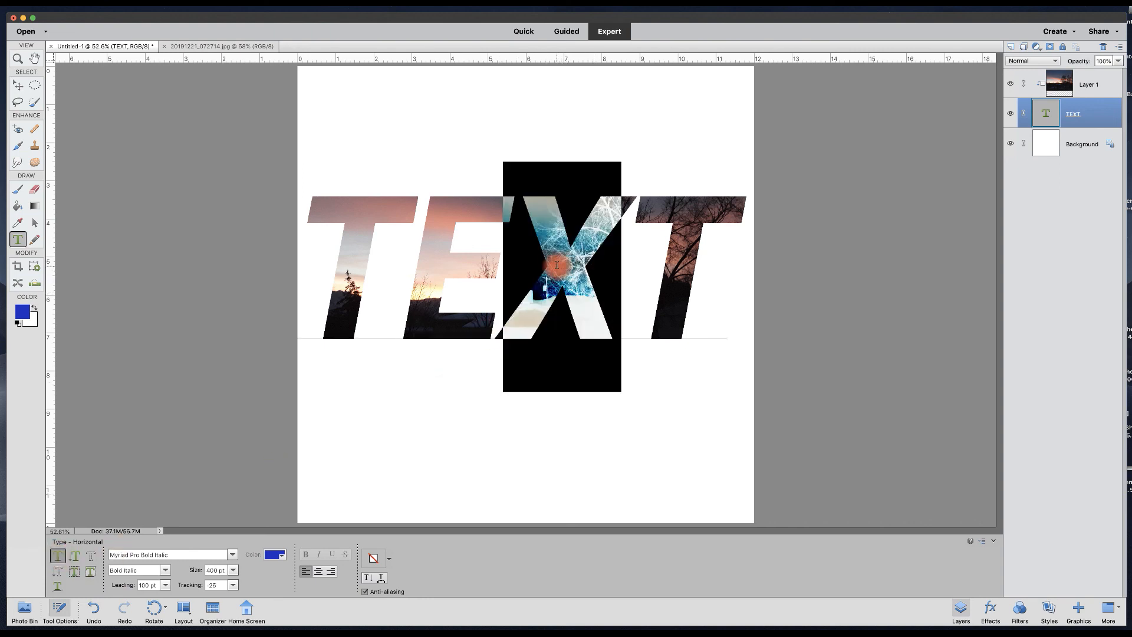
text(S)
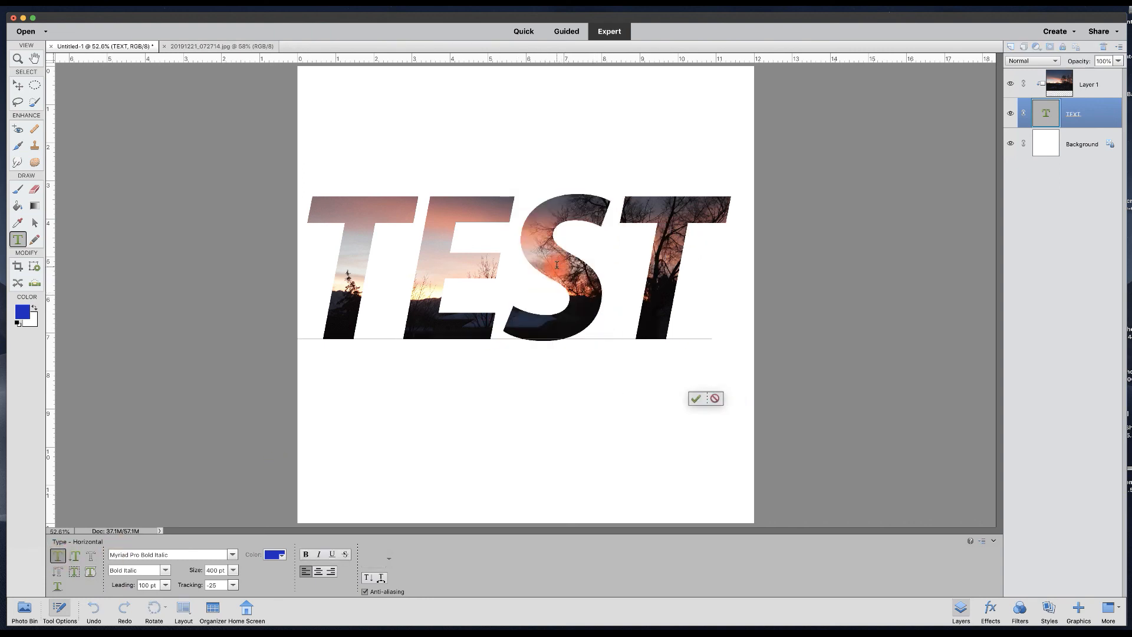
click(610, 296)
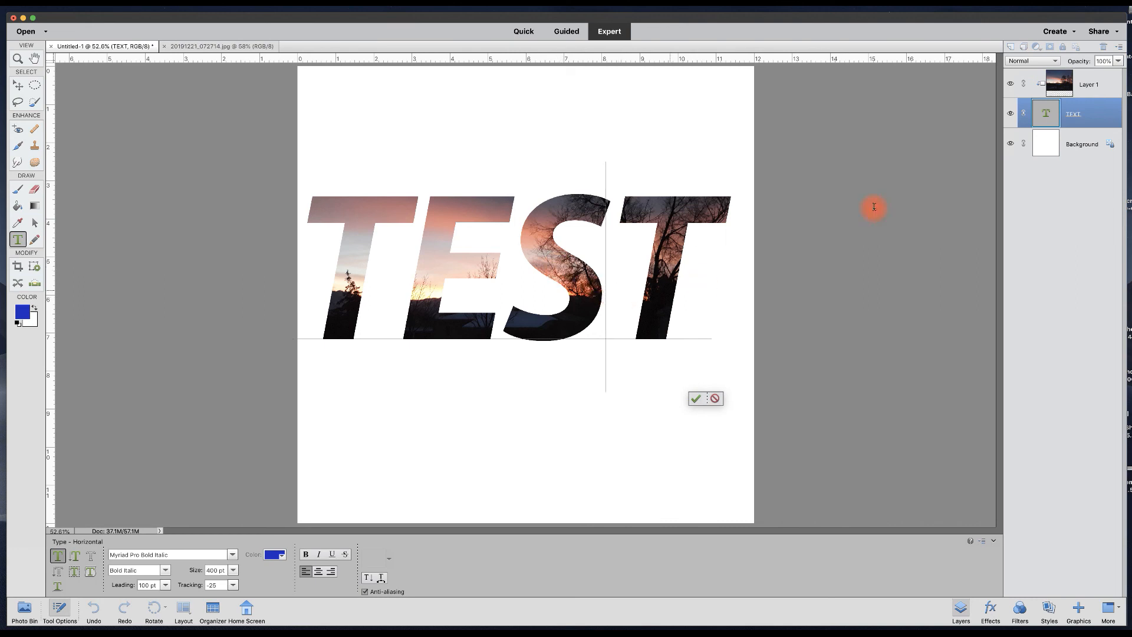